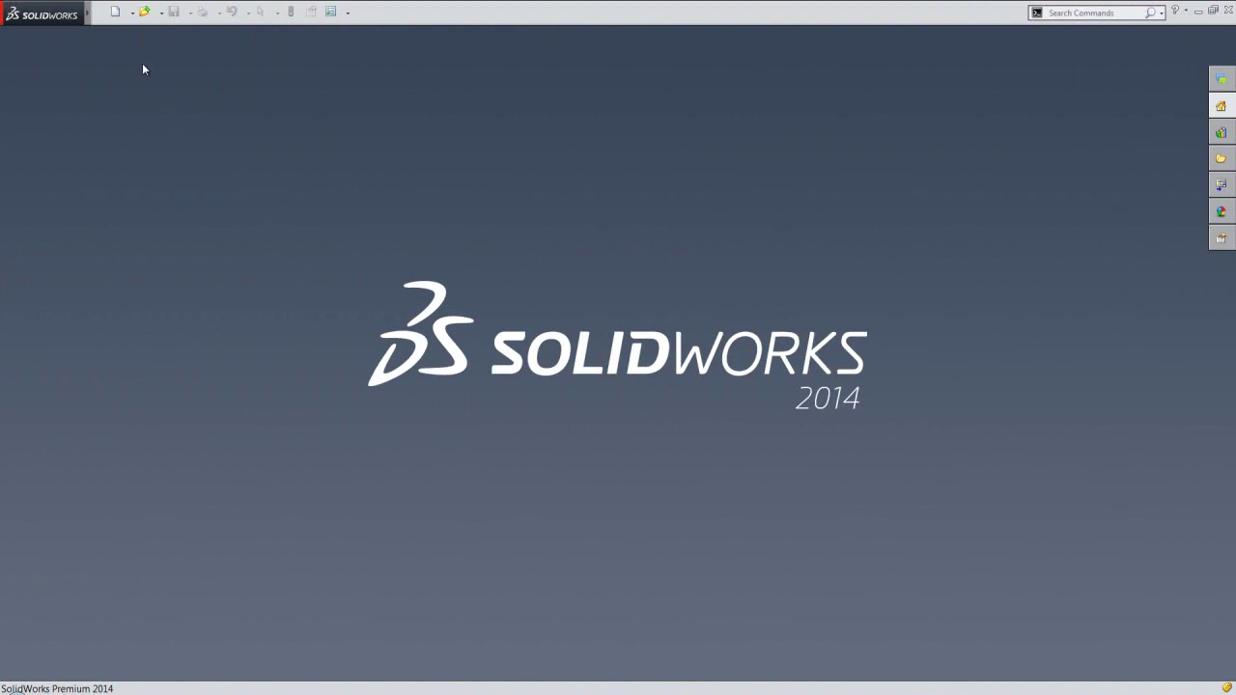
- Create a new part from the custom IPS part template
left_click(116, 13)
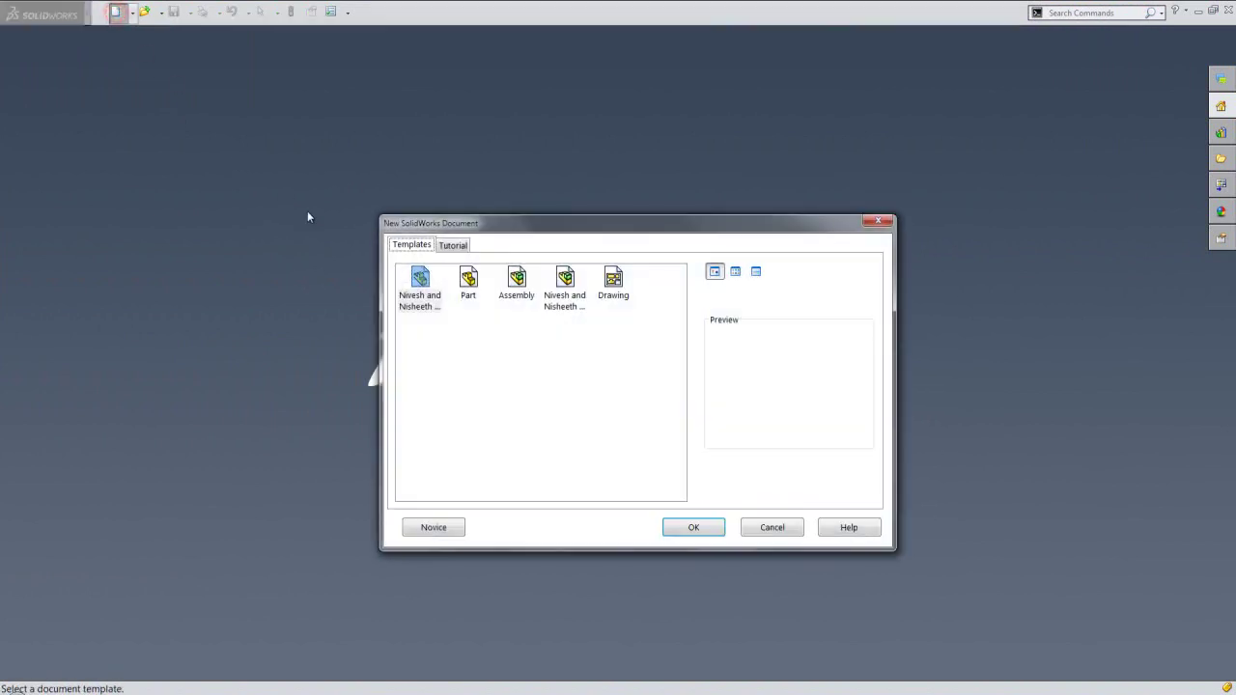
left_click(430, 302)
double_click(430, 302)
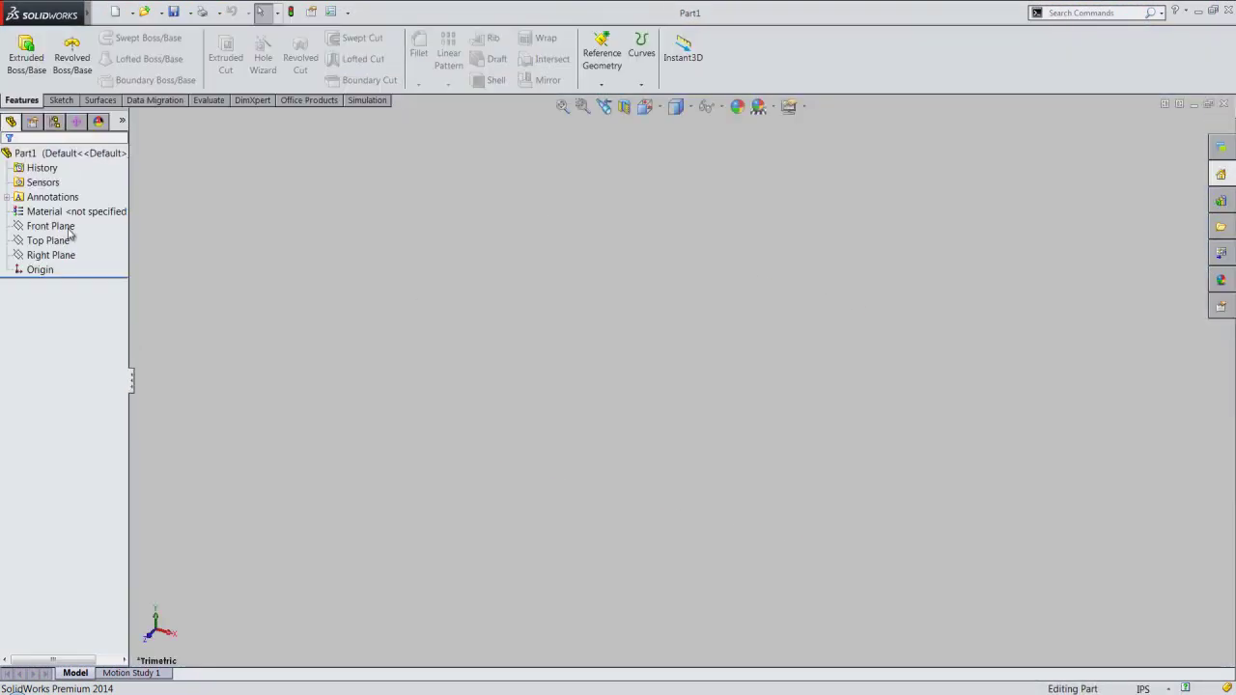
- Open a new sketch on the Front Plane
left_click(63, 227)
left_click(71, 201)
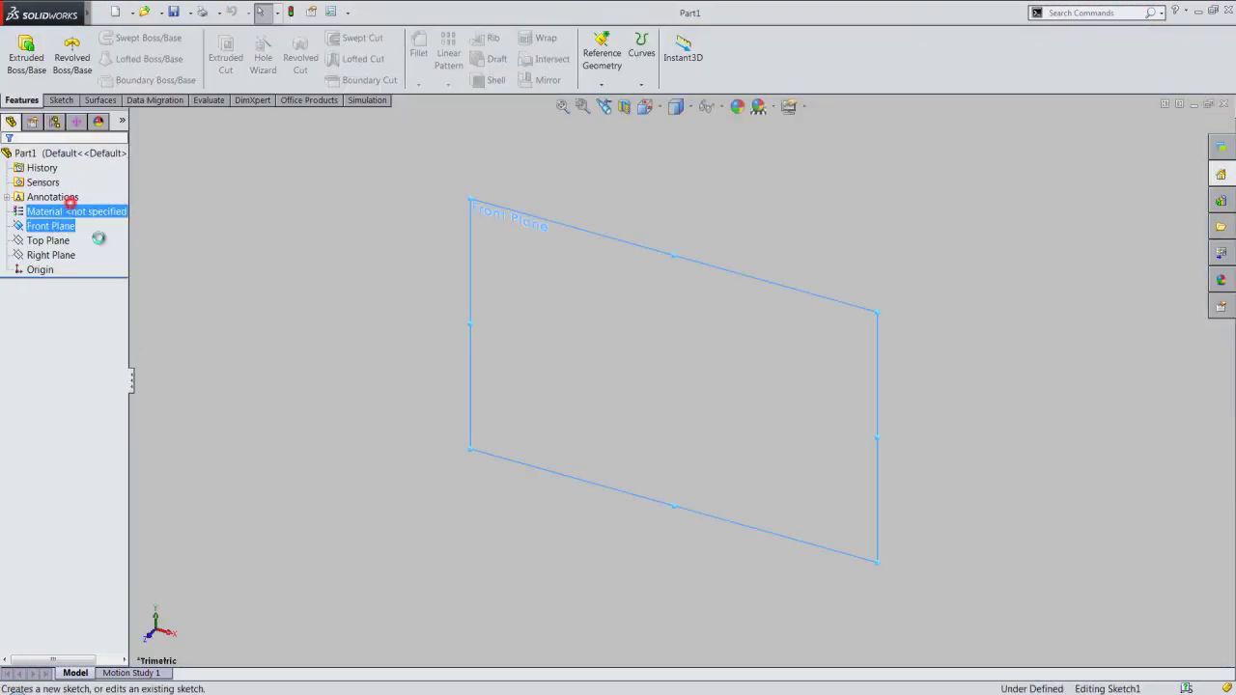
left_click(557, 604)
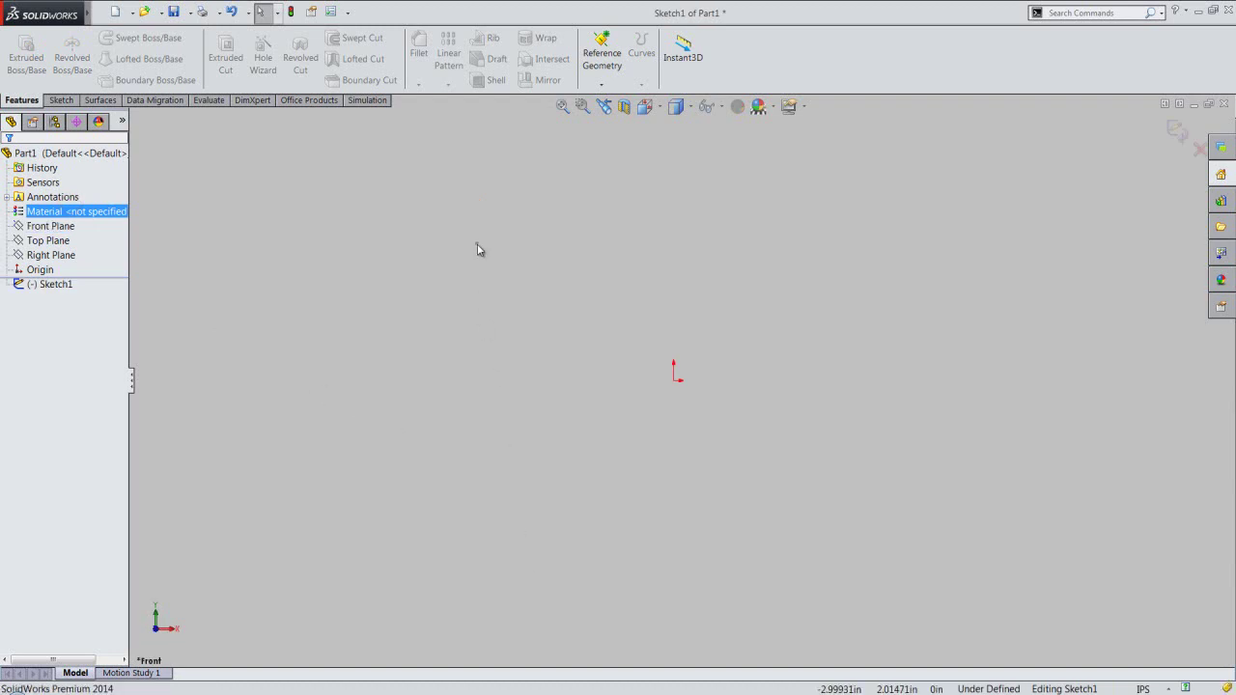
right_click(477, 249)
- Draw a 15-inch horizontal base line starting left of the origin
left_click(492, 198)
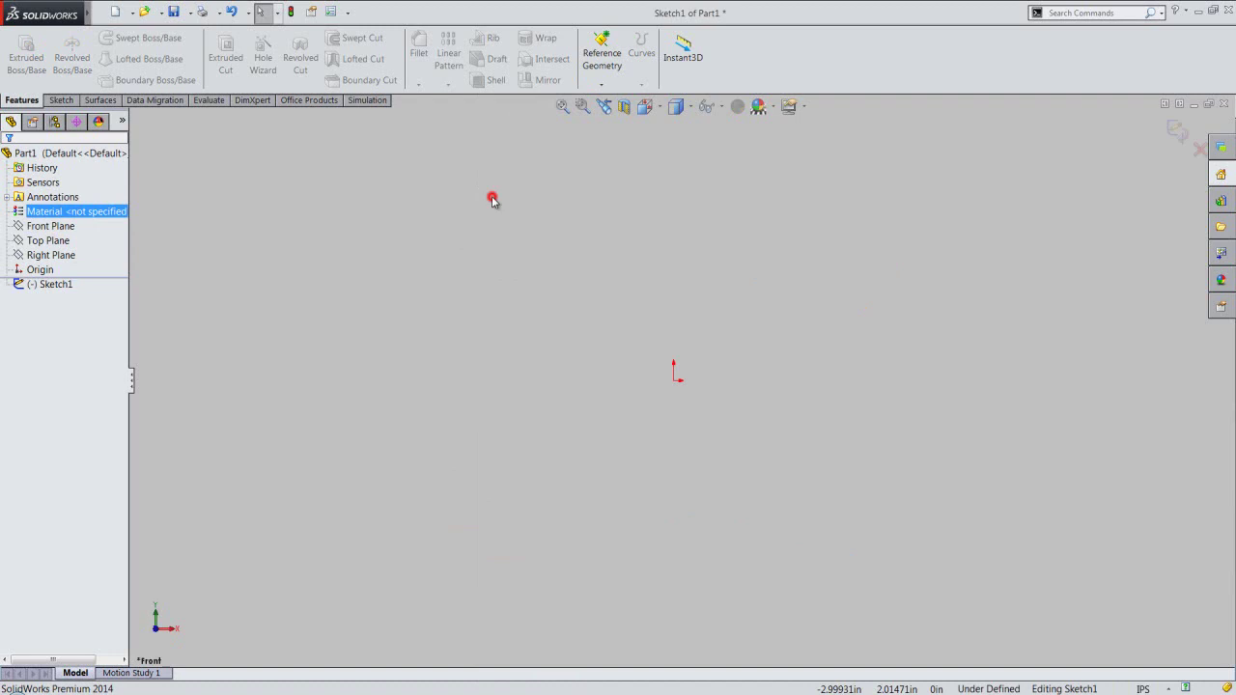
left_click(400, 383)
type("15")
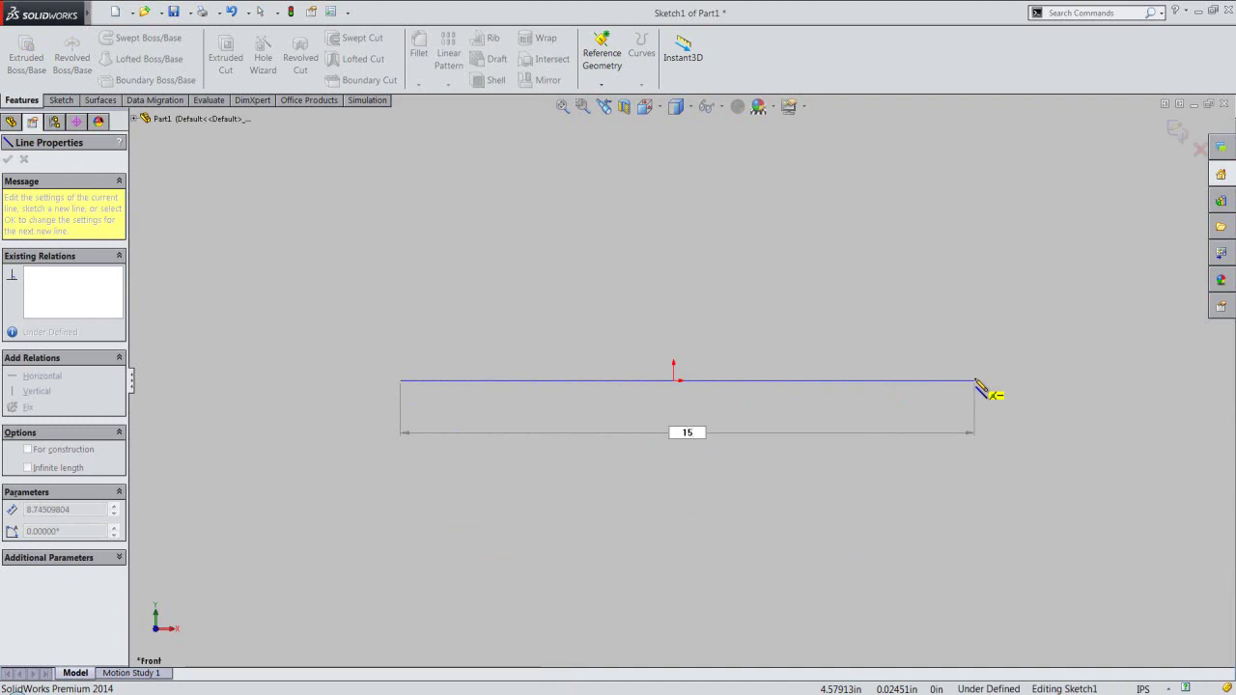
key("Return")
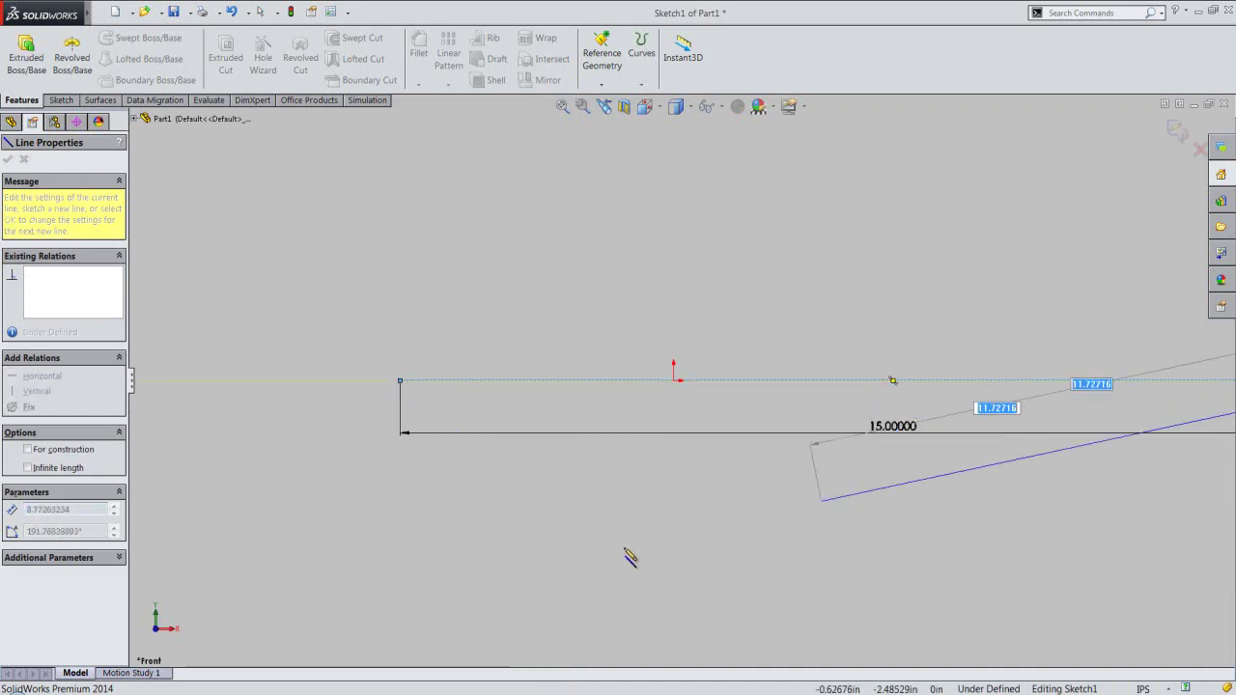
key("z")
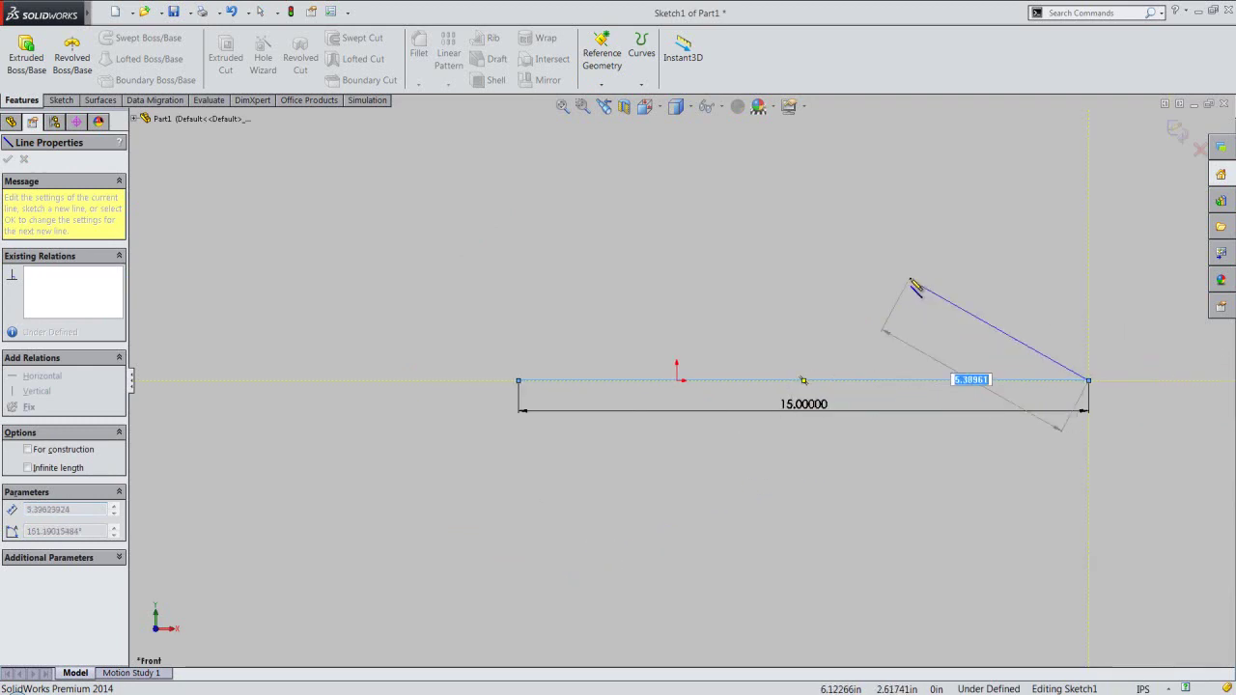
right_click(910, 280)
left_click(923, 235)
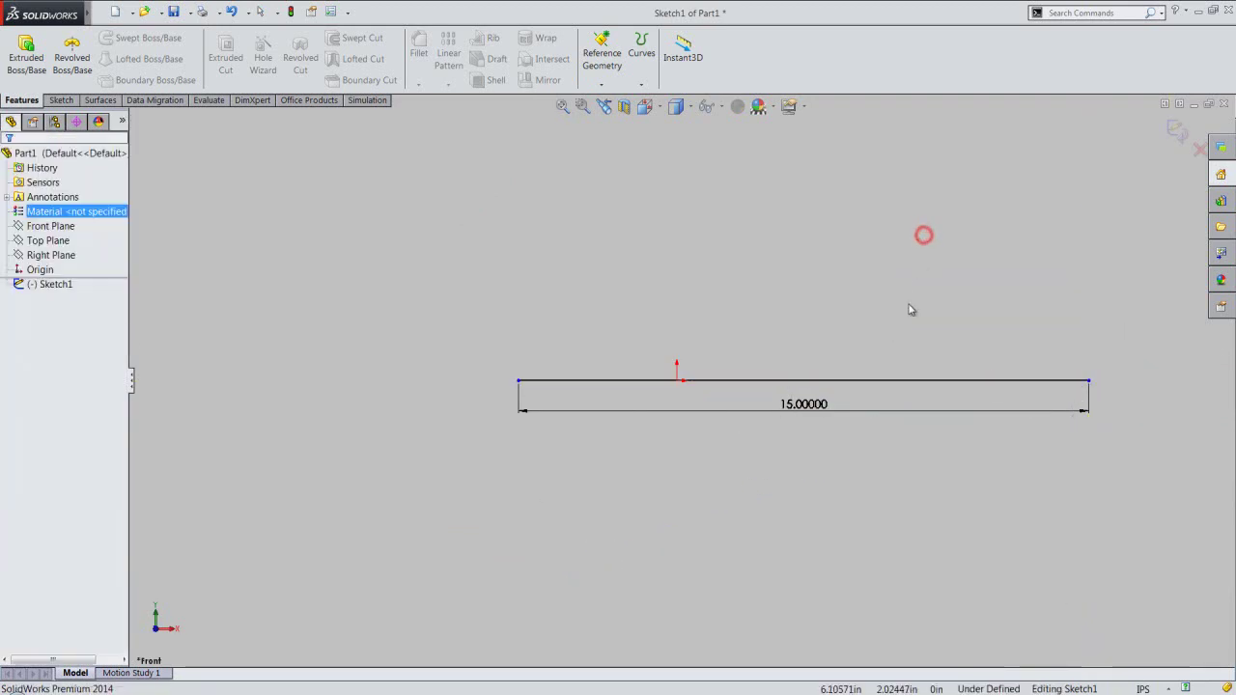
- Add a Midpoint relation between the base line and the origin to centre it
left_click(899, 384)
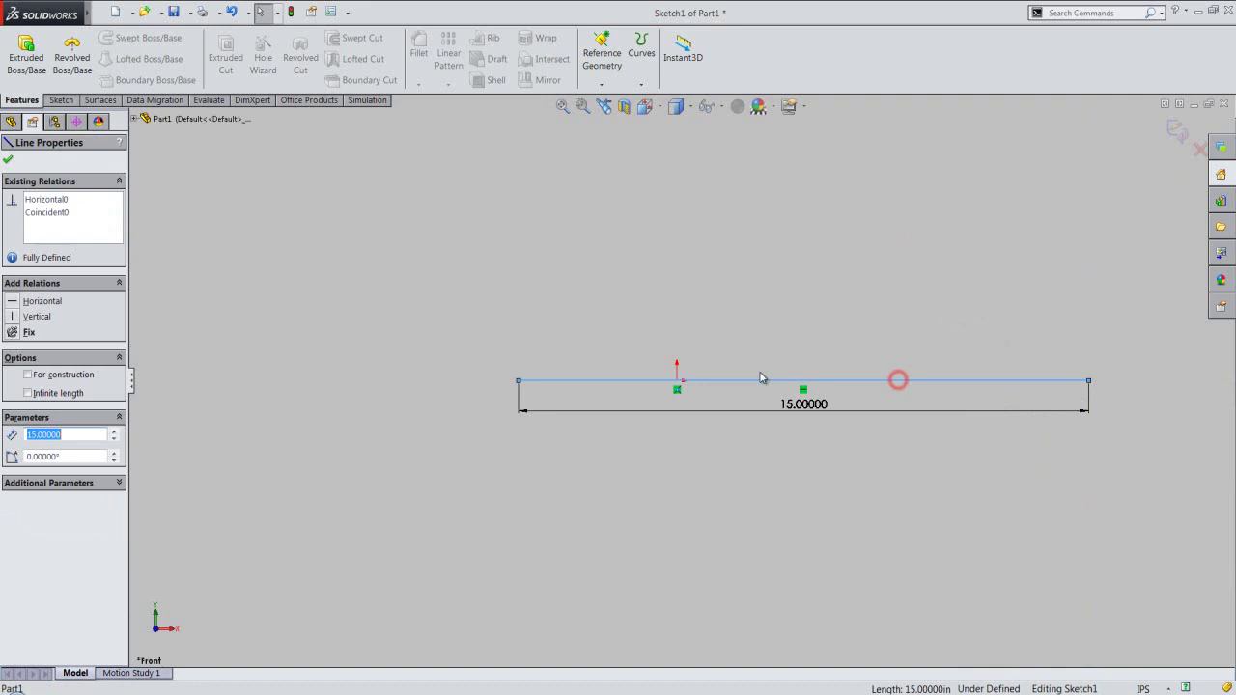
left_click(679, 384)
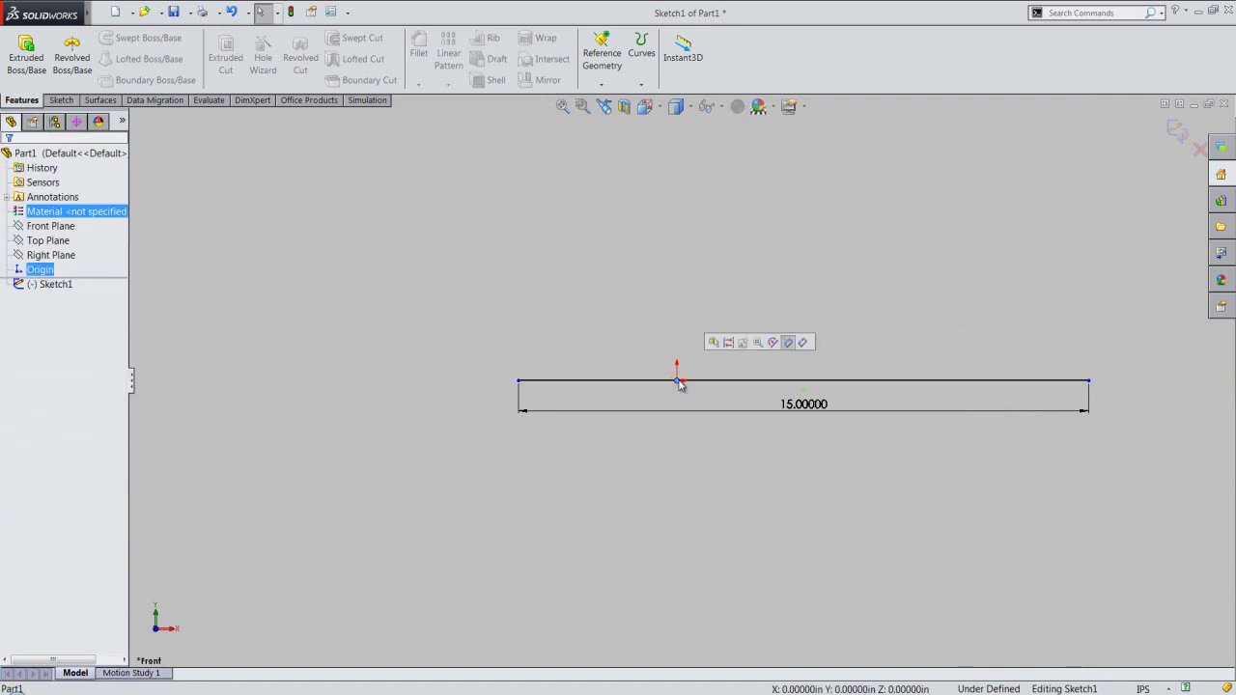
left_click(808, 382, "ctrl")
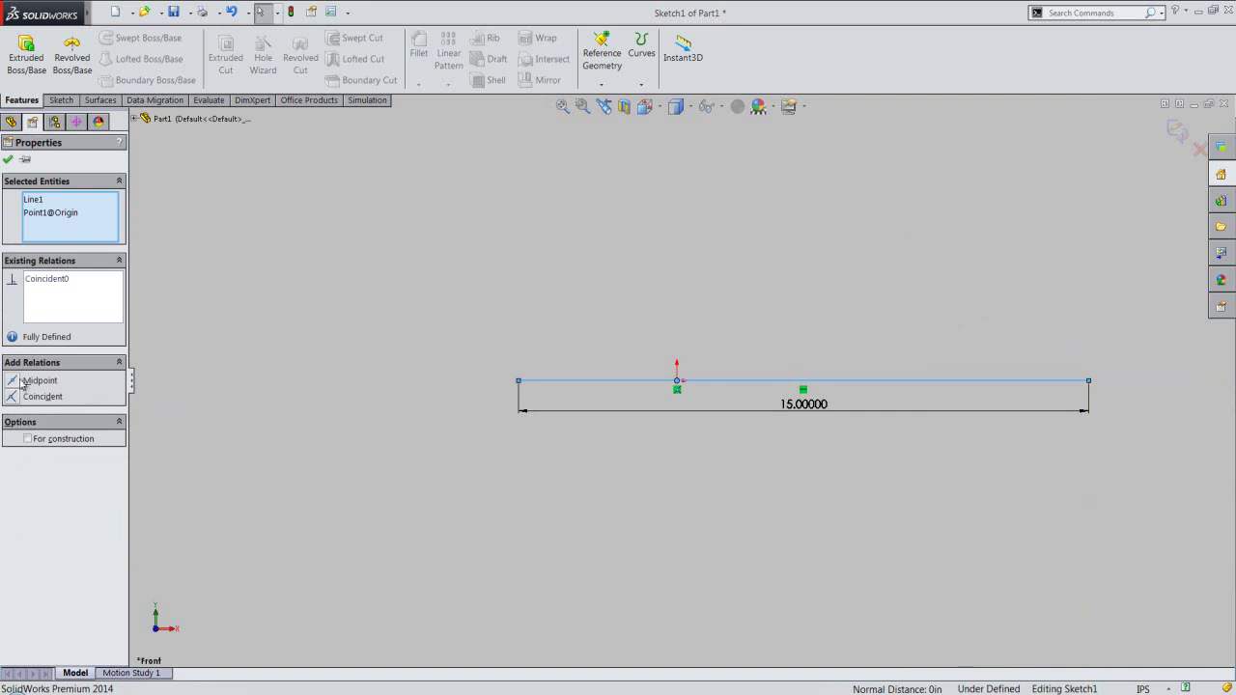
left_click(15, 382)
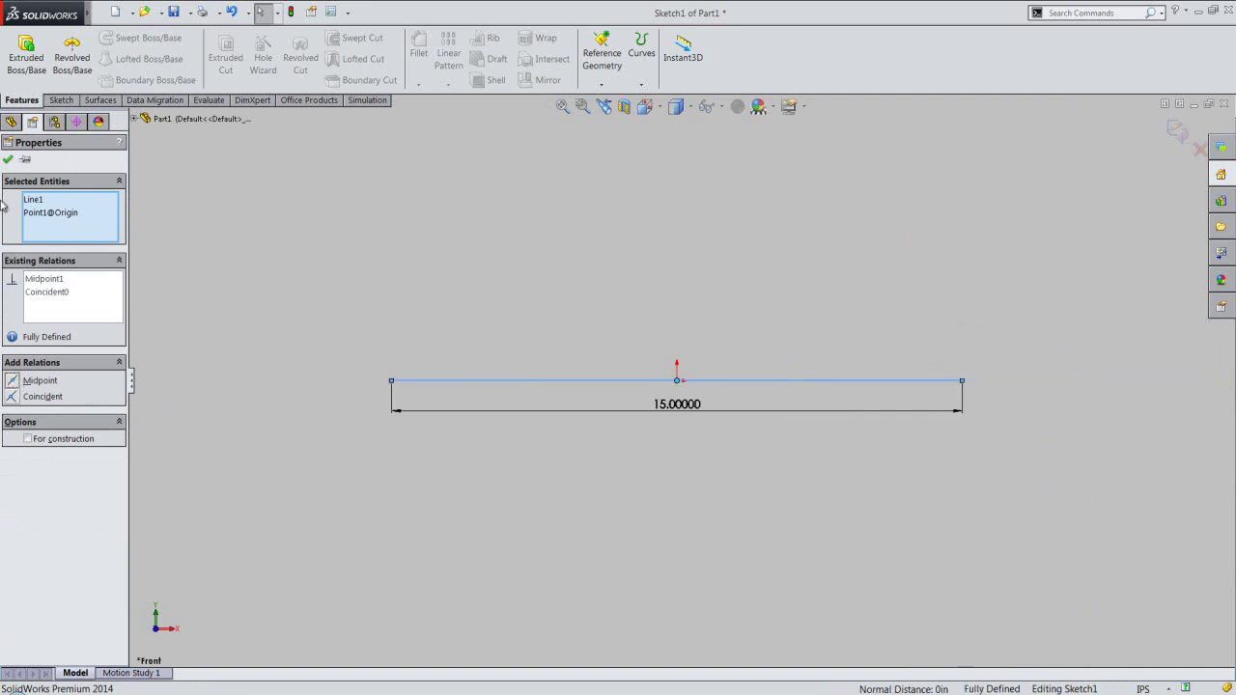
left_click(8, 162)
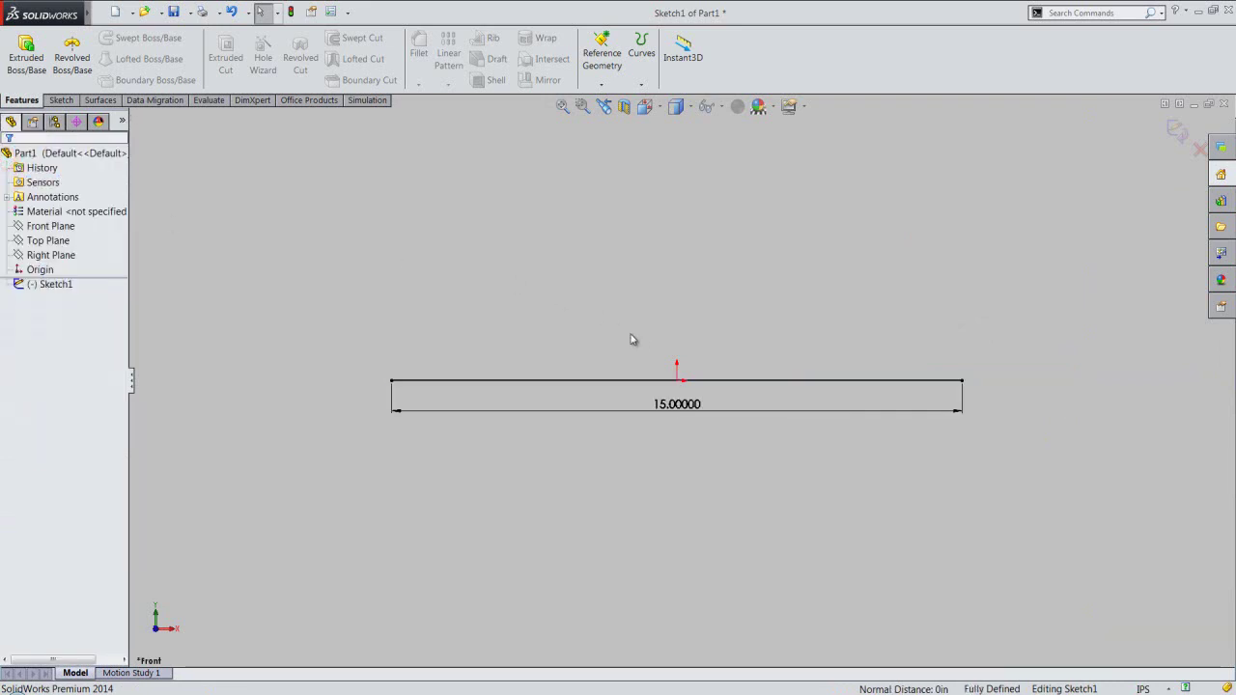
- Draw a 2.5-inch vertical line at the left end, then a diagonal back to the origin
right_click(693, 335)
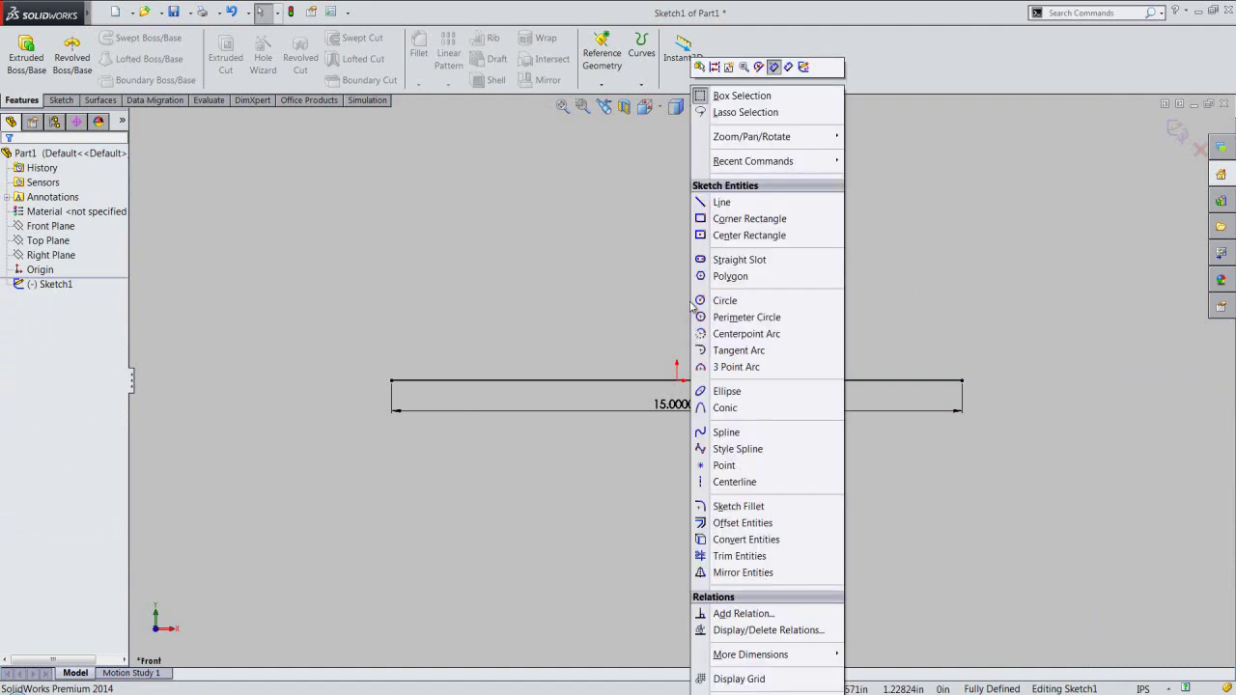
left_click(719, 202)
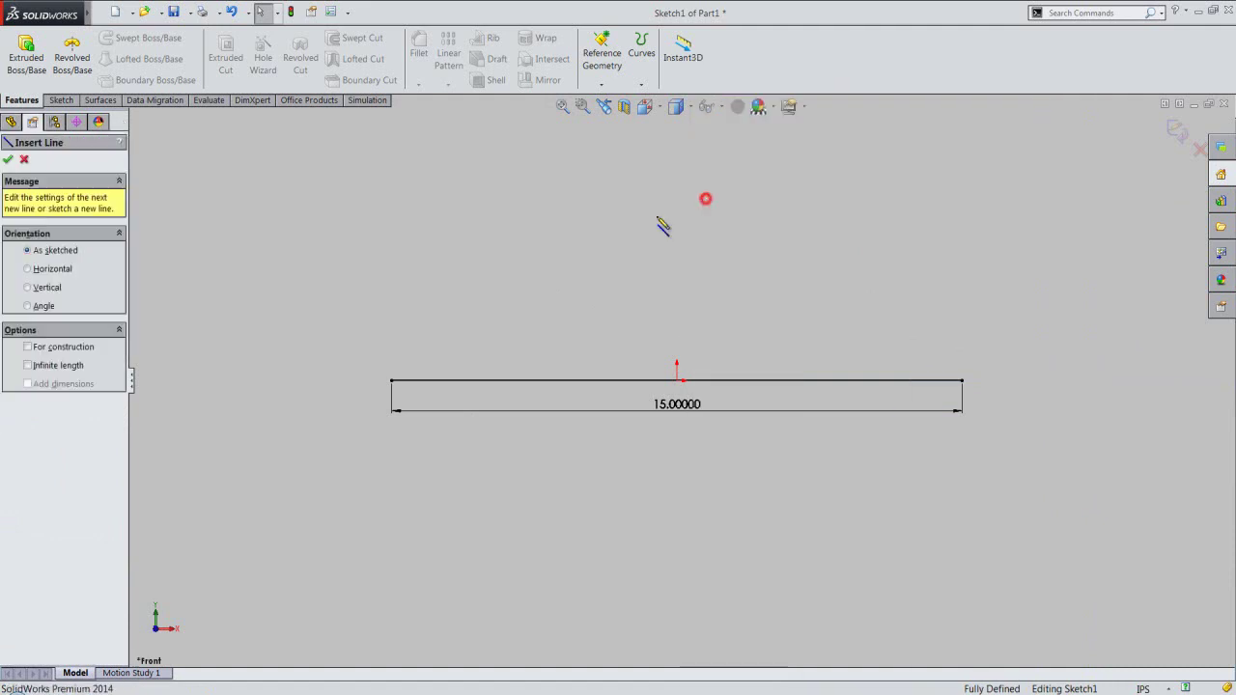
left_click(391, 380)
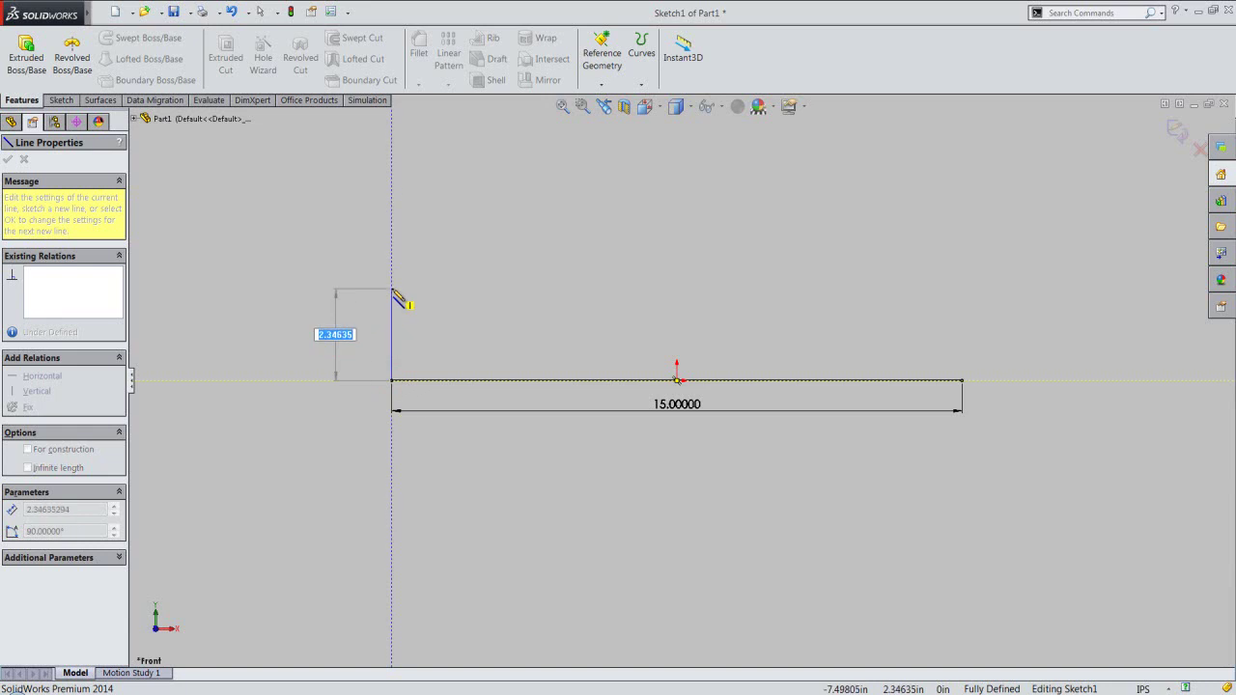
type("2.50000")
key("Return")
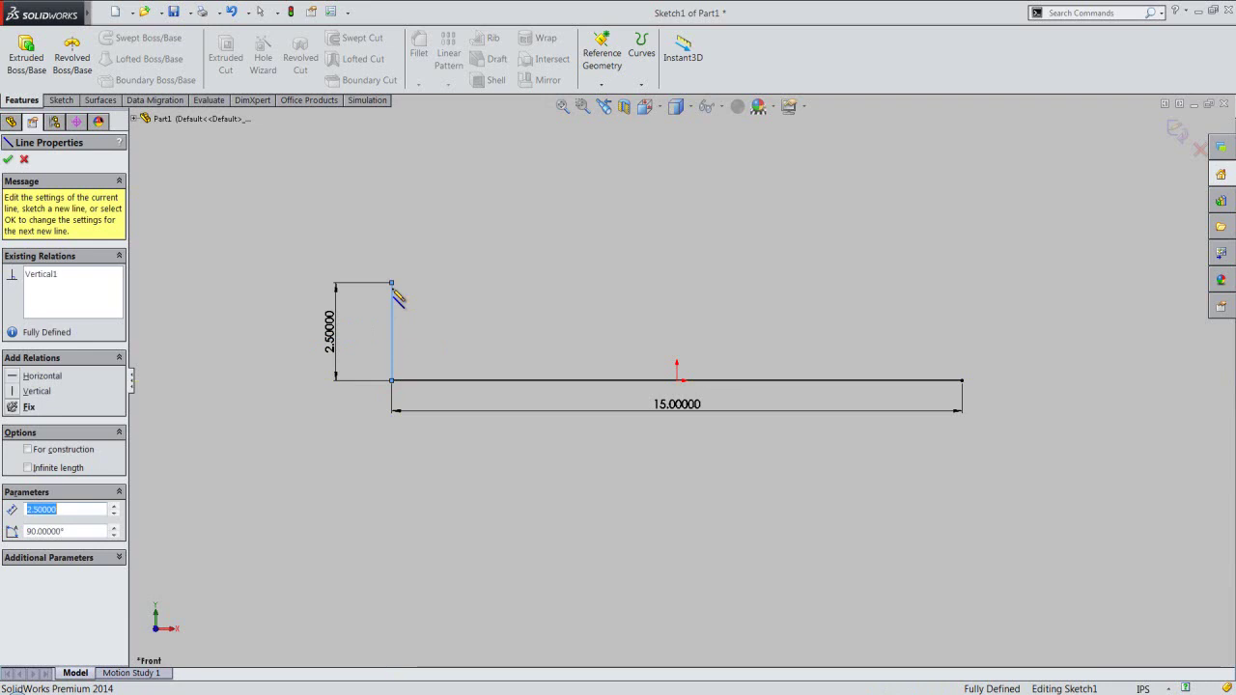
left_click(676, 380)
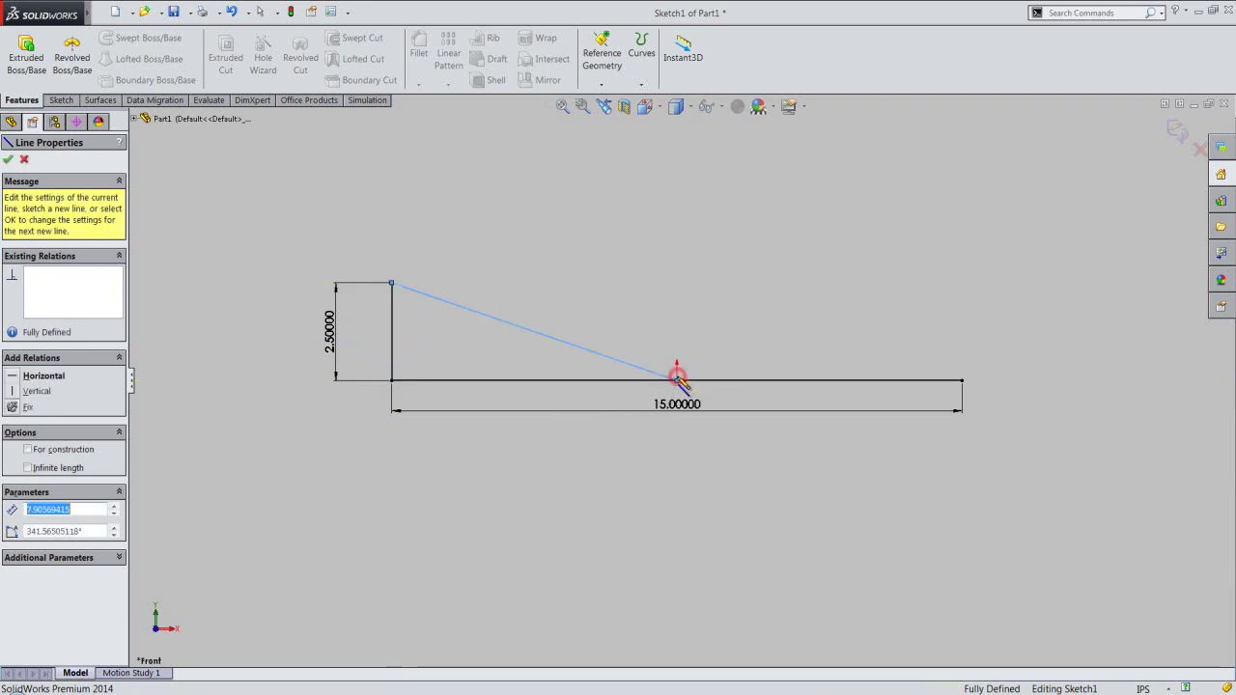
double_click(719, 331)
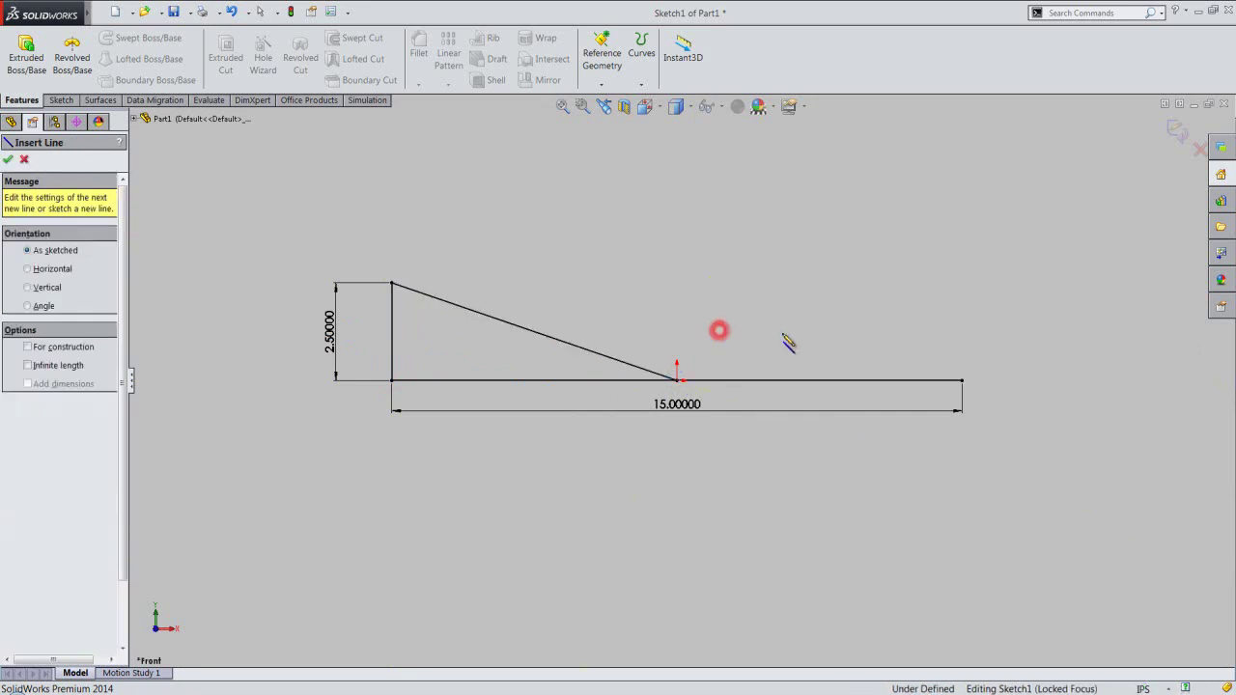
- Draw a 2.5-inch vertical line at the right end with a diagonal to the origin
left_click(962, 379)
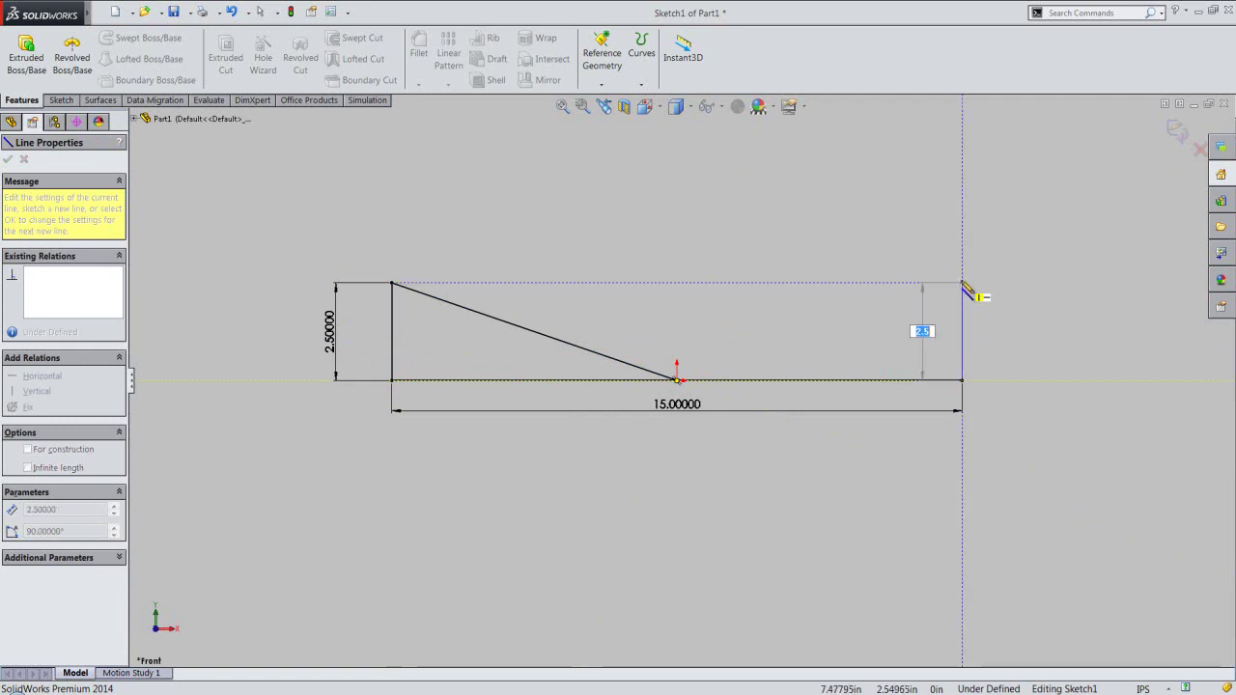
left_click(962, 283)
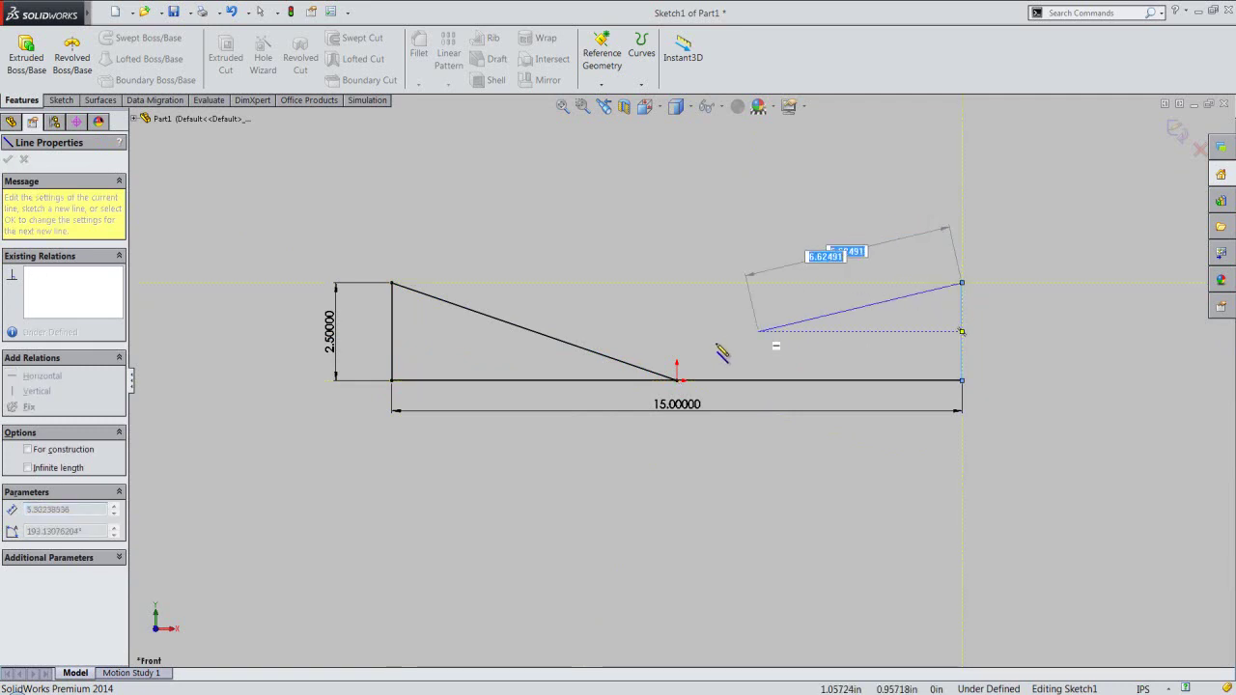
left_click(677, 379)
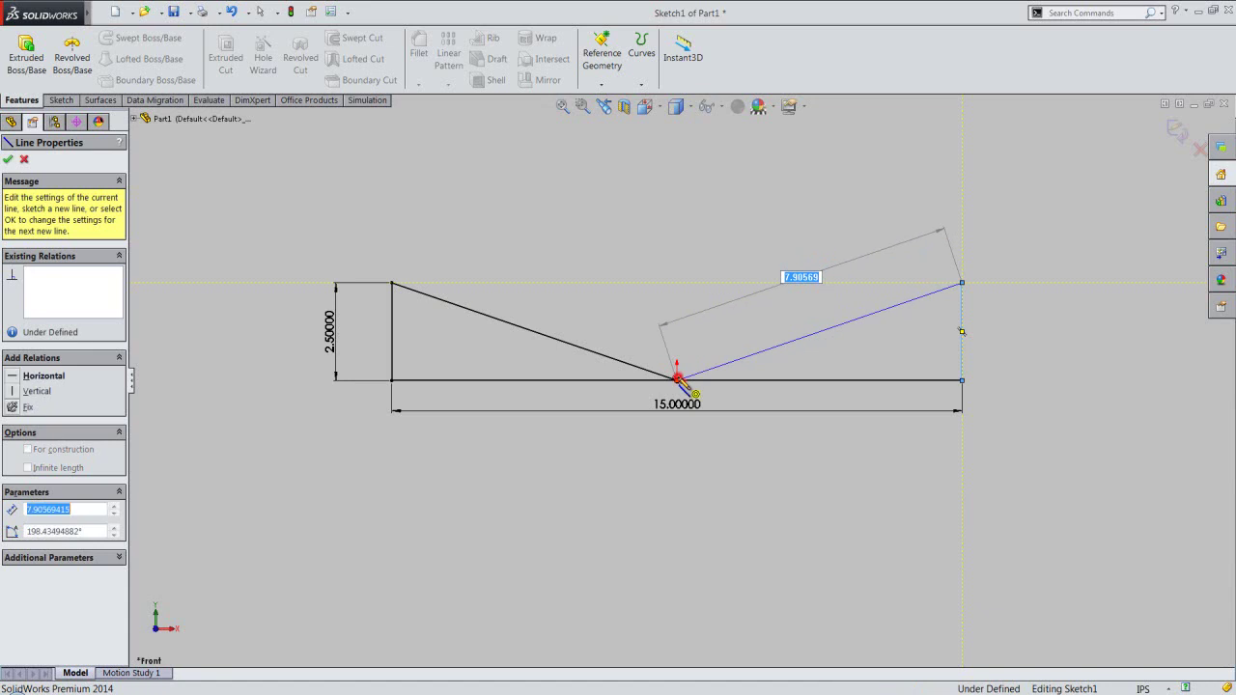
right_click(769, 503)
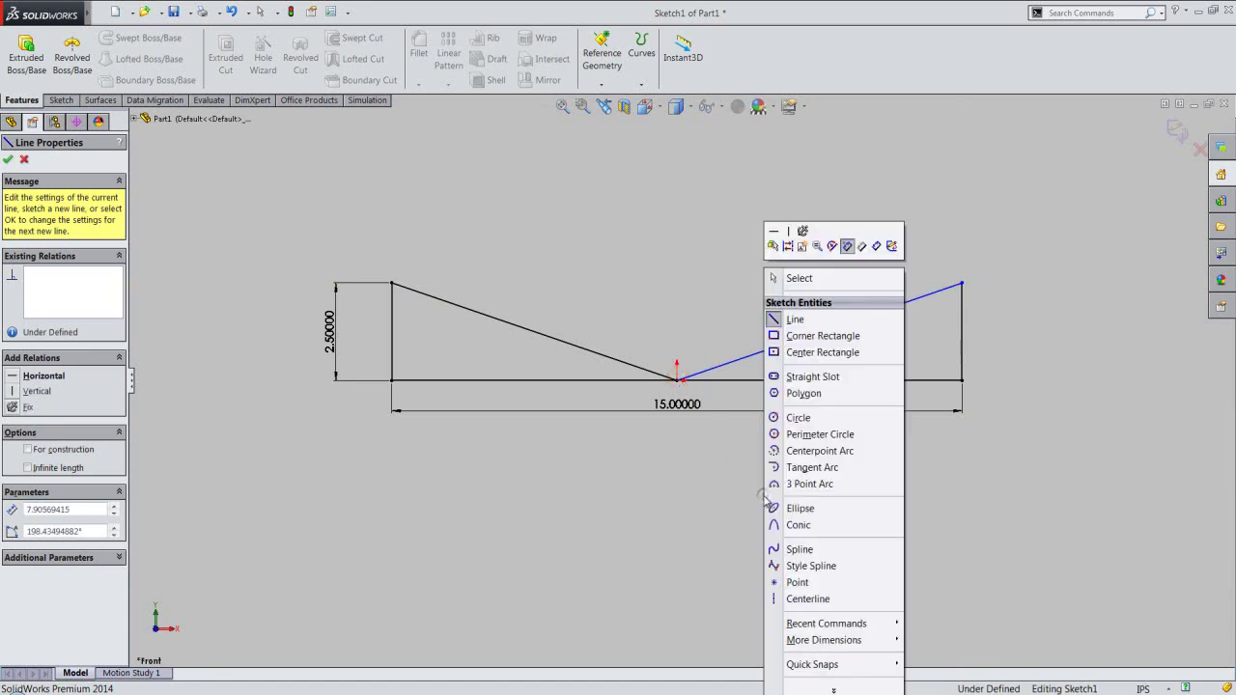
left_click(778, 278)
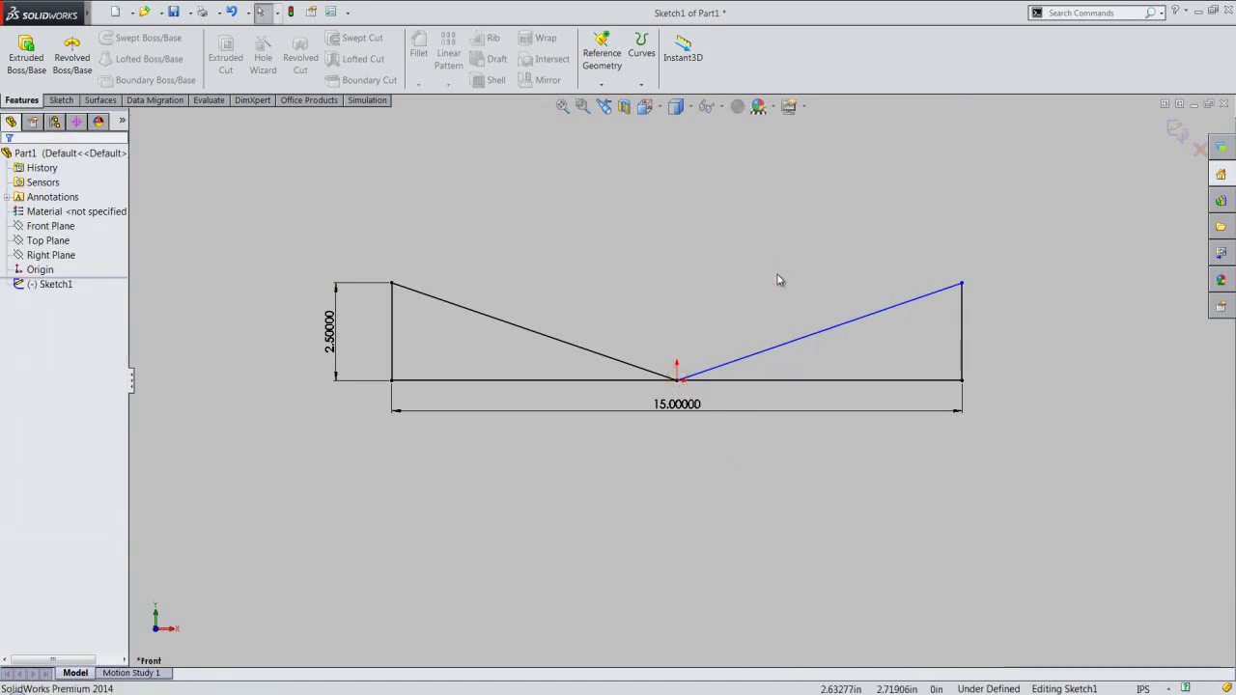
- Add an Equal relation between the two vertical uprights and exit the fully defined sketch
left_click(65, 100)
left_click(463, 87)
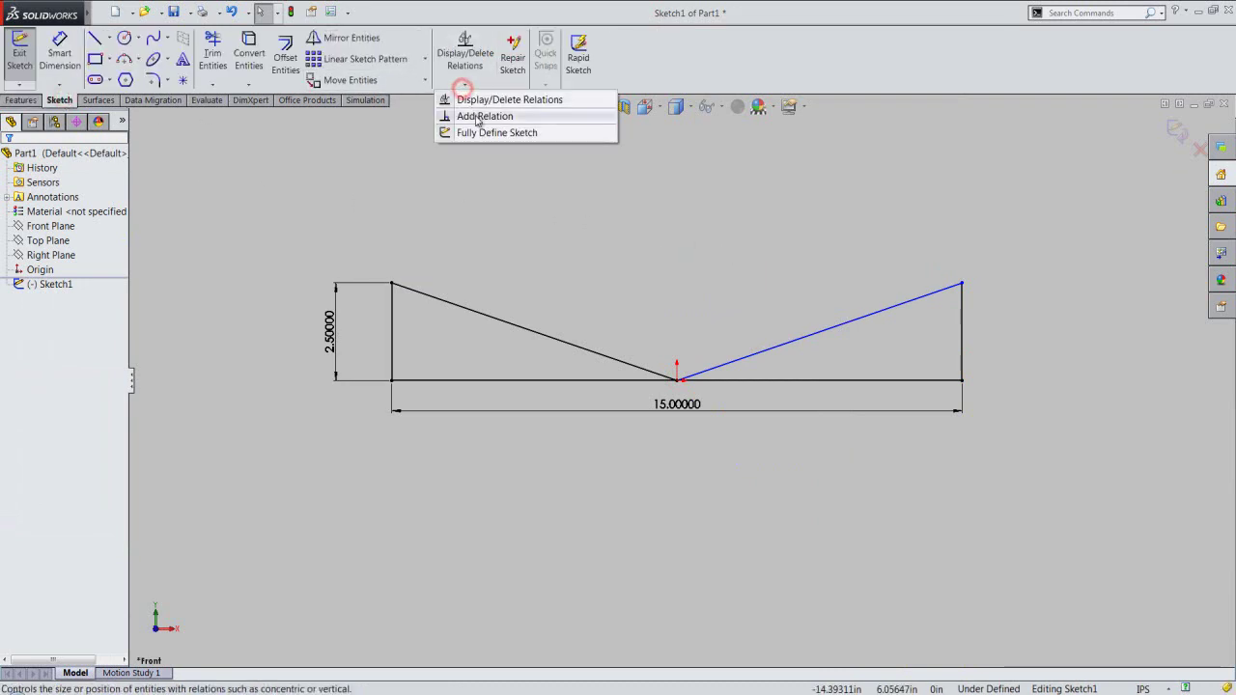
left_click(483, 115)
left_click(392, 336)
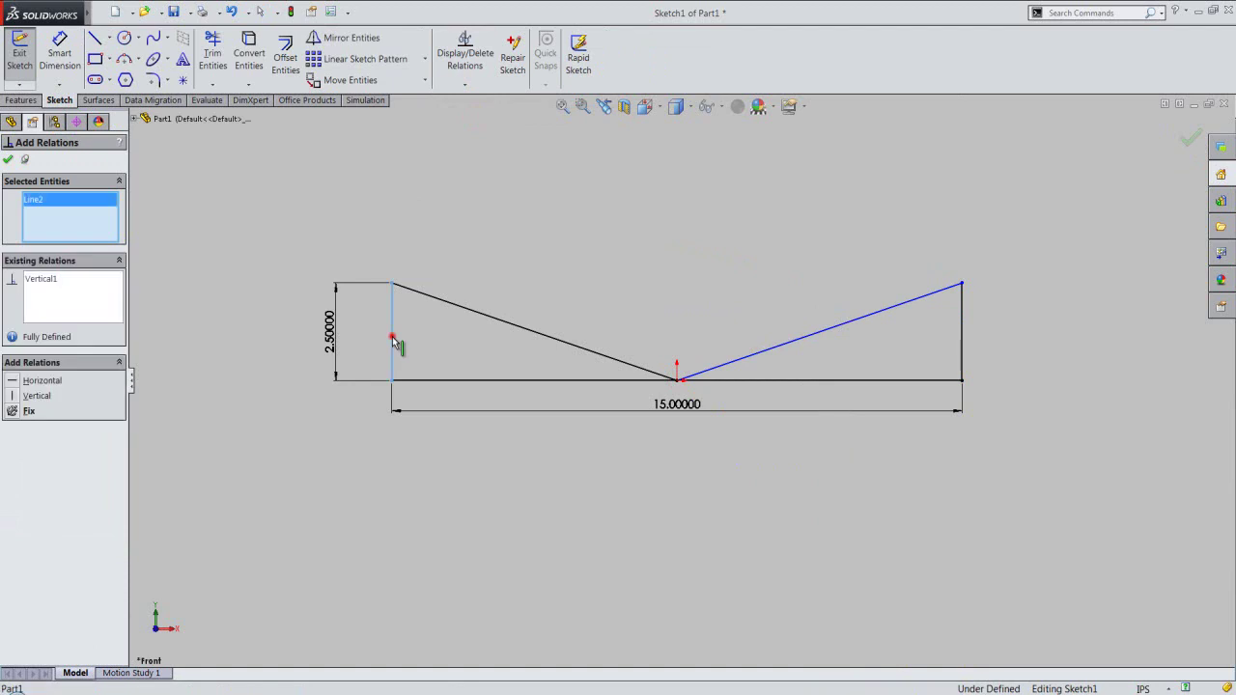
left_click(962, 340)
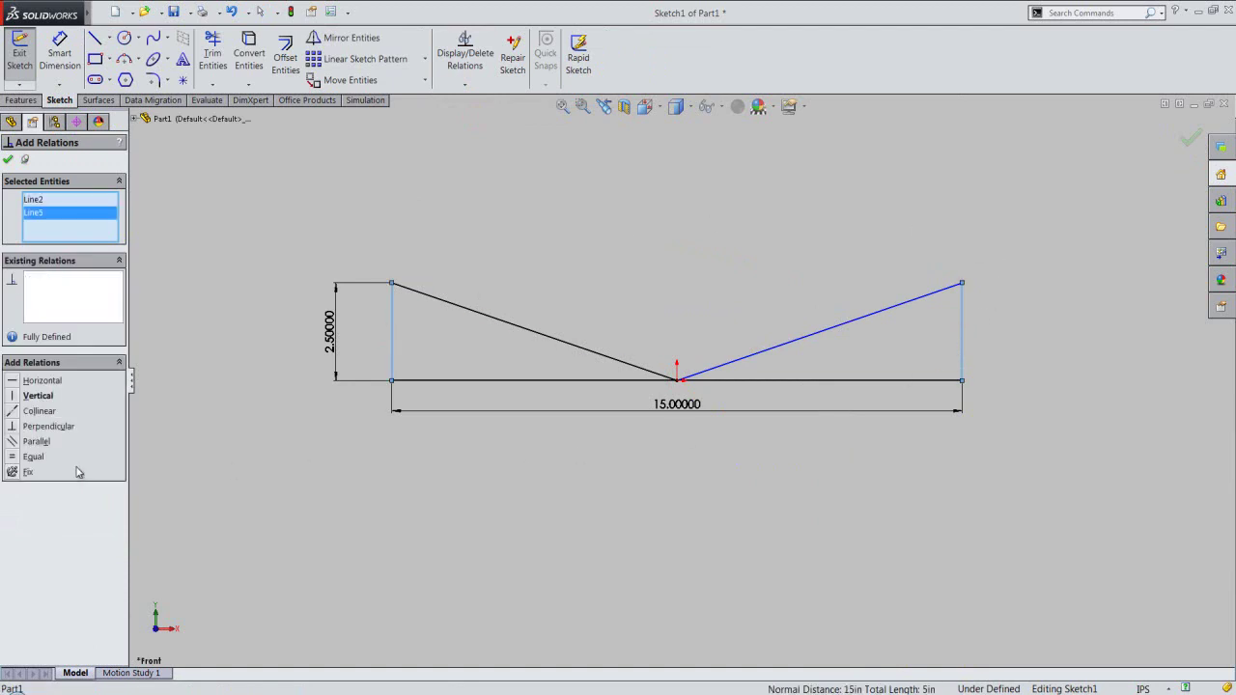
left_click(12, 458)
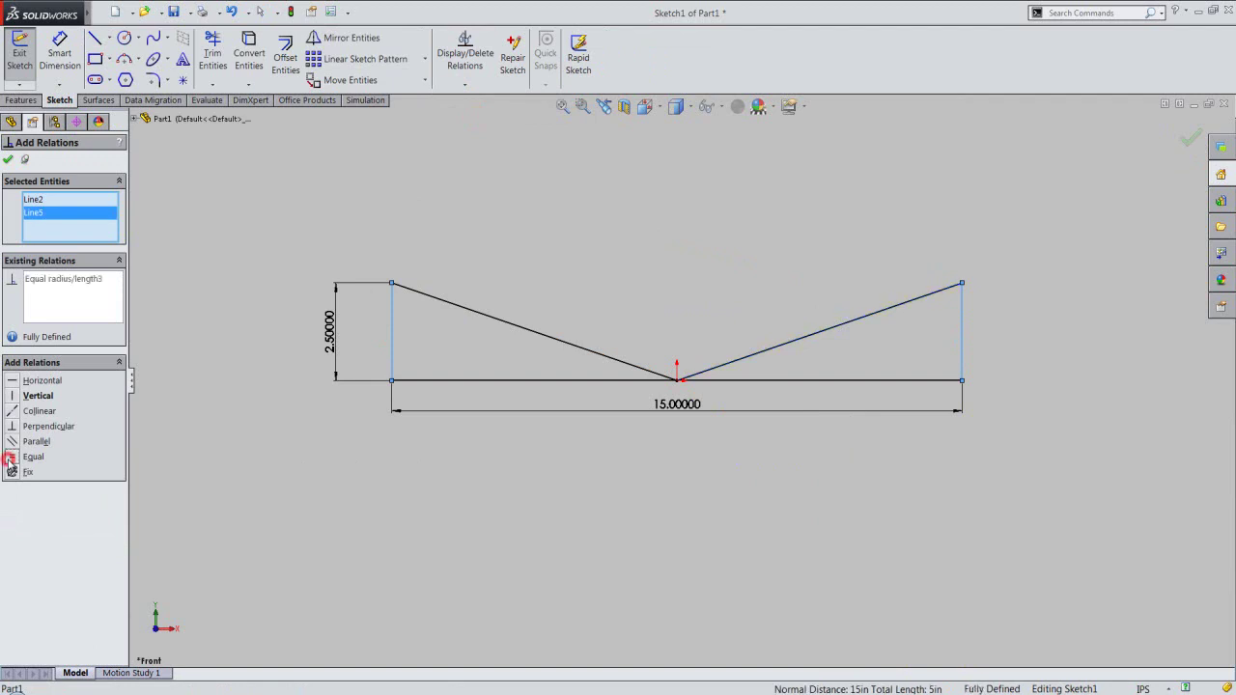
left_click(8, 161)
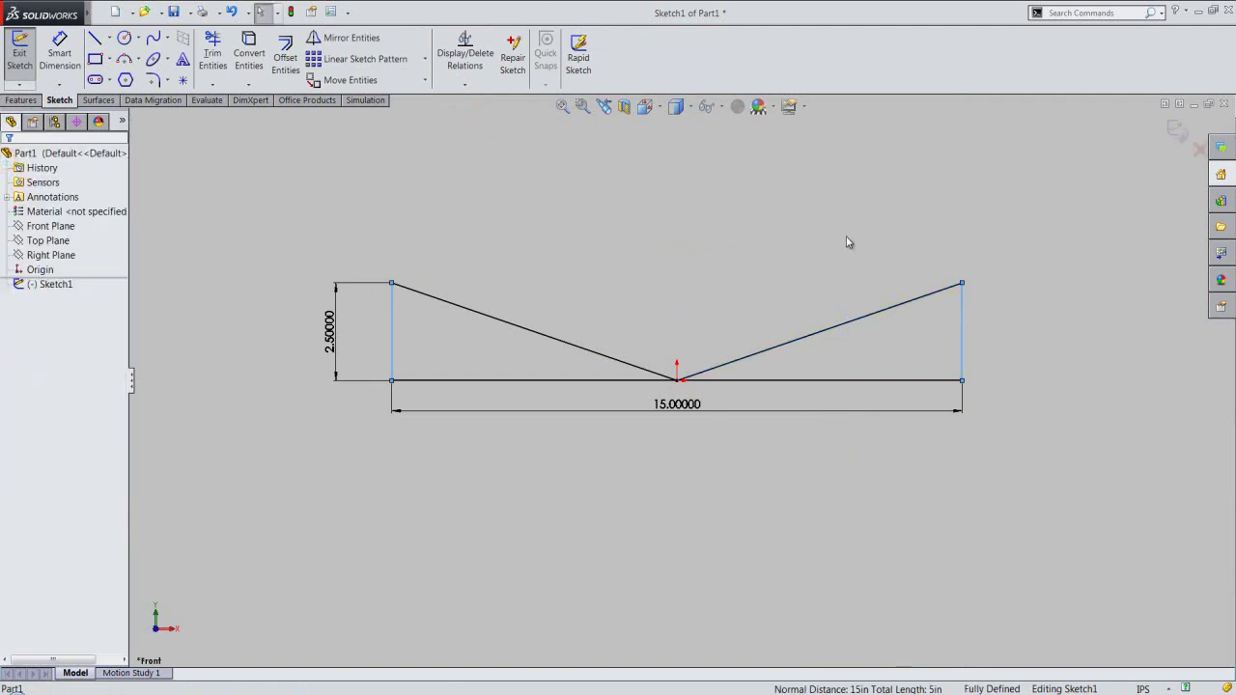
left_click(1177, 130)
left_click(1046, 242)
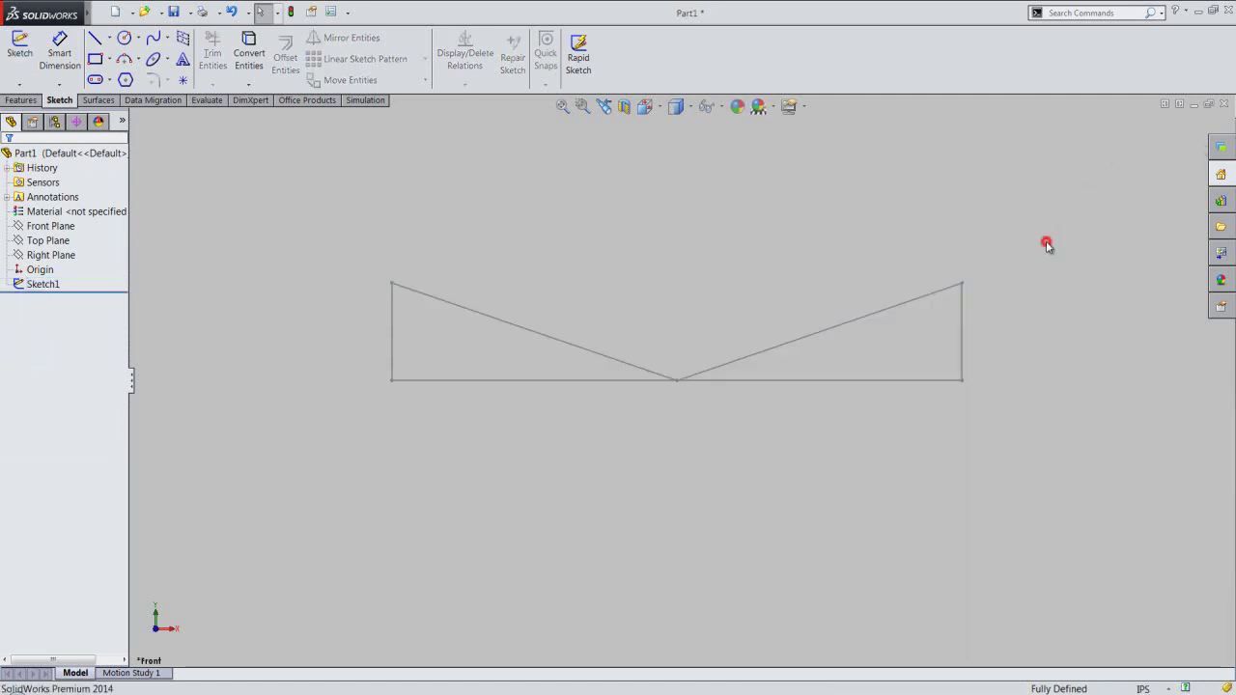
- Create Revolve1 around the bottom line with both triangle regions as contours
left_click(23, 100)
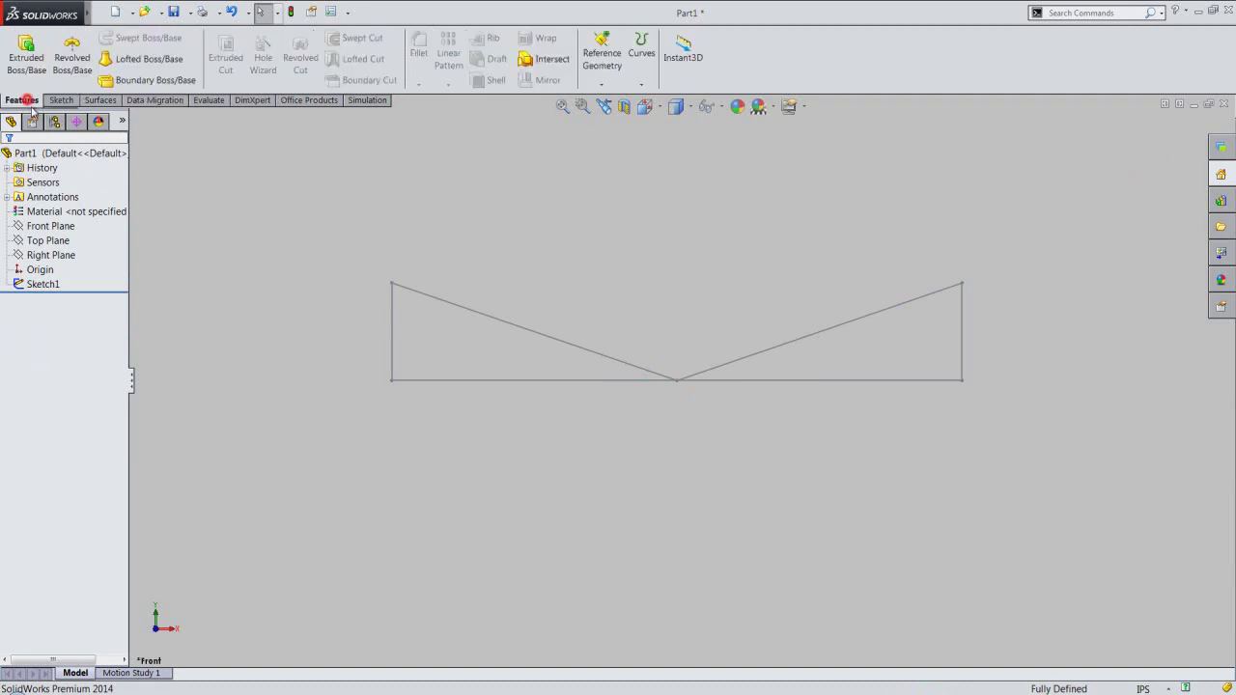
left_click(596, 381)
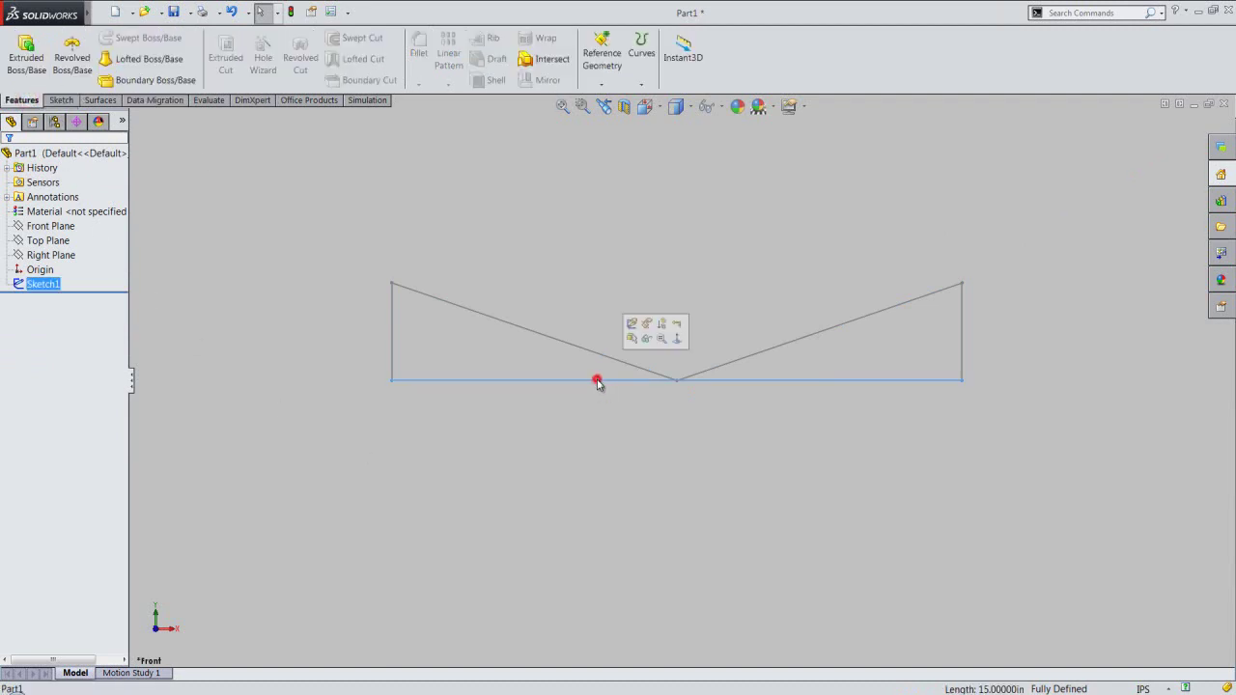
left_click(72, 86)
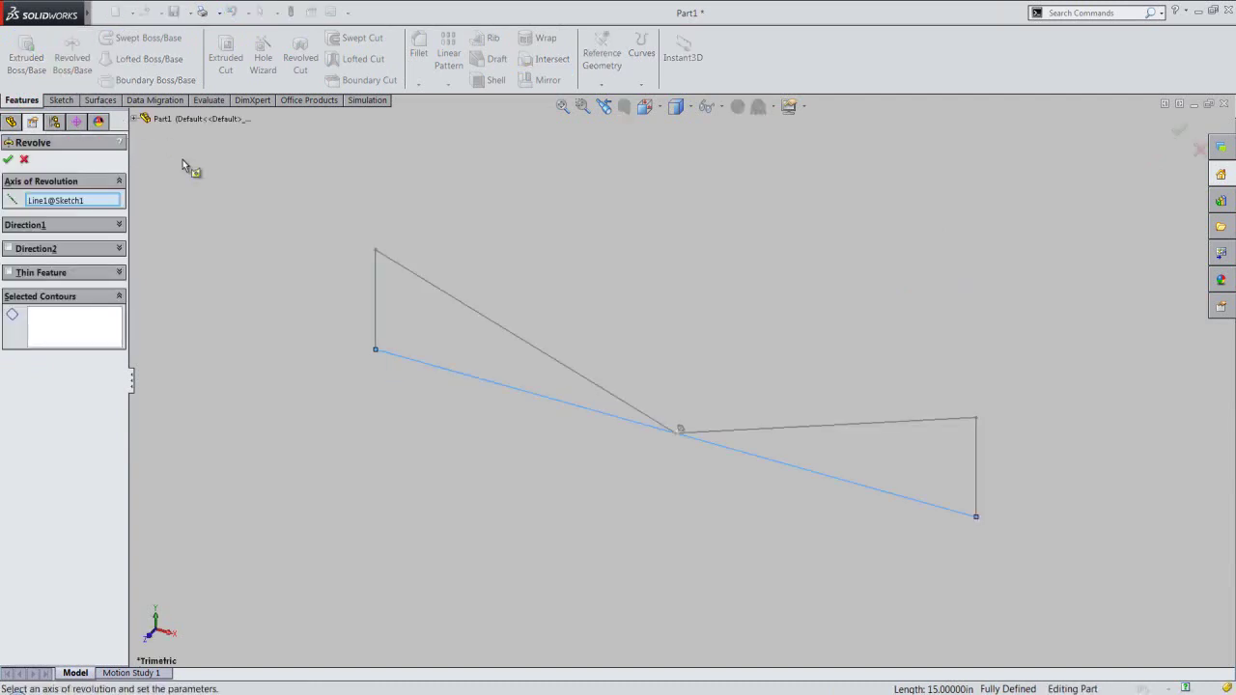
left_click(105, 329)
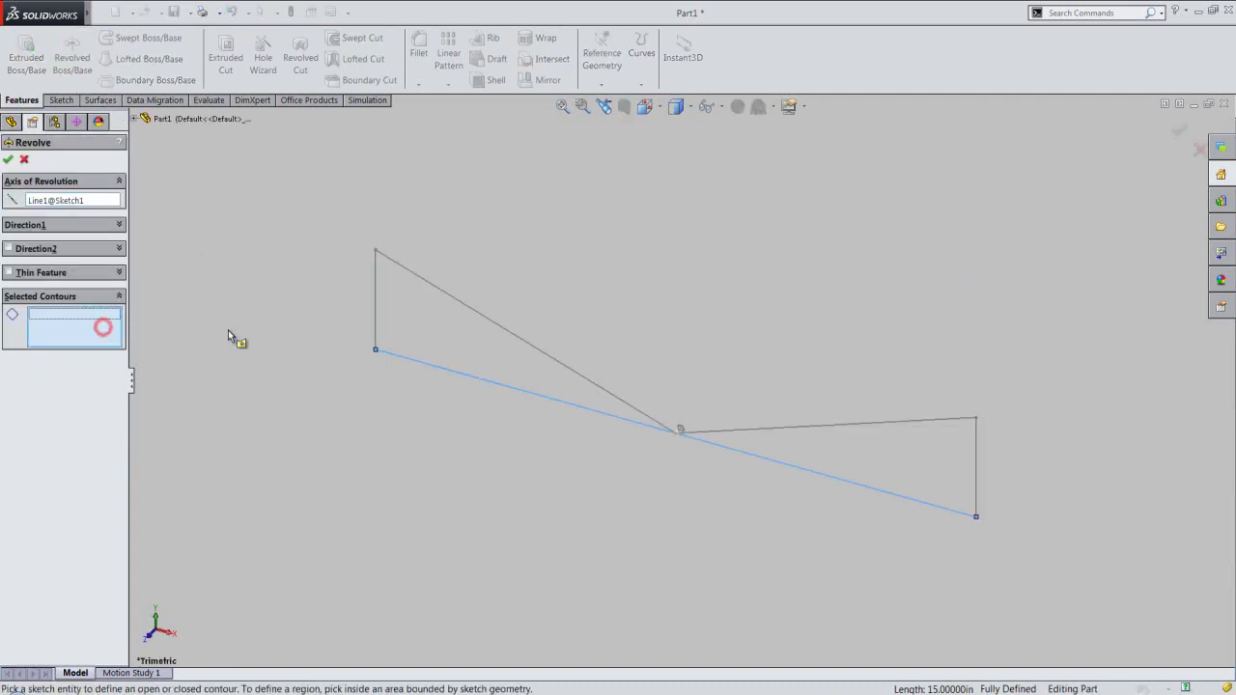
left_click(448, 339)
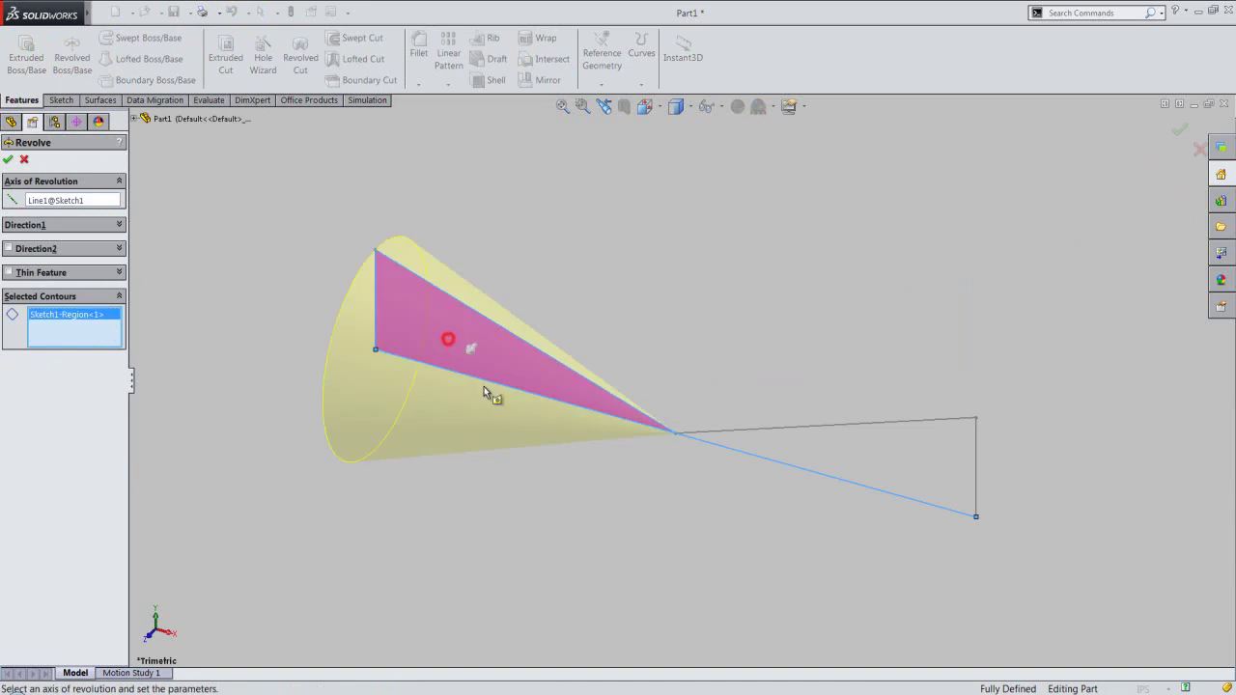
left_click(868, 452)
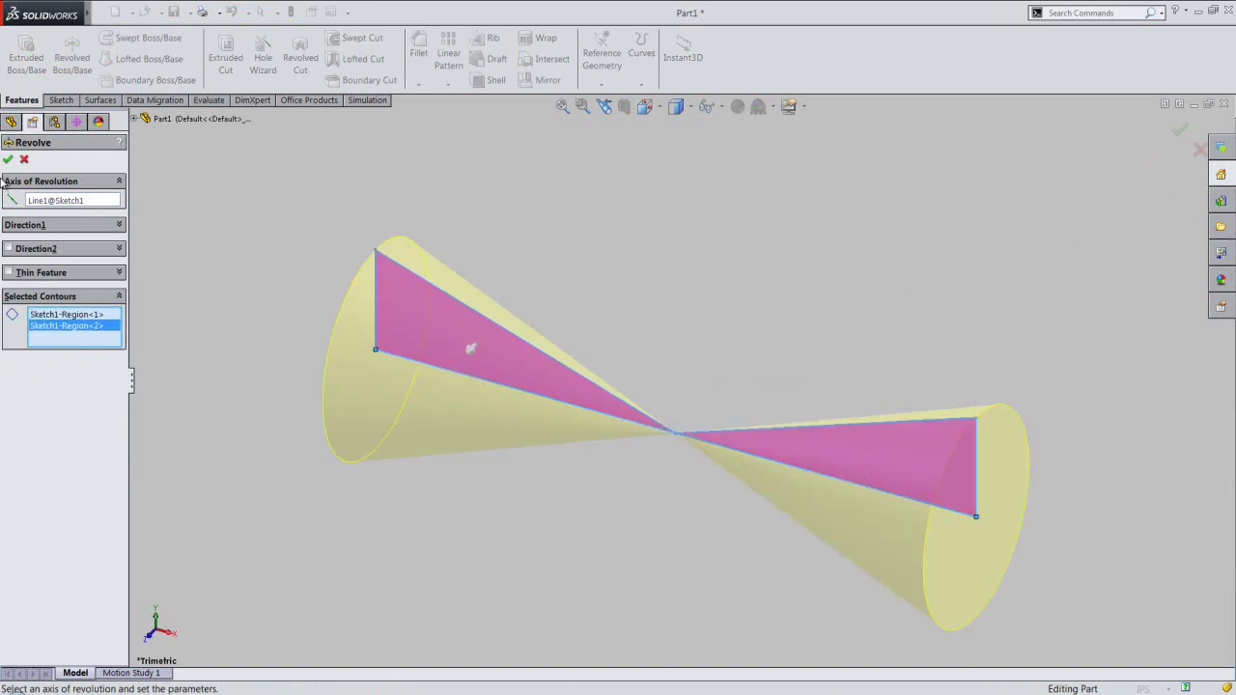
left_click(8, 160)
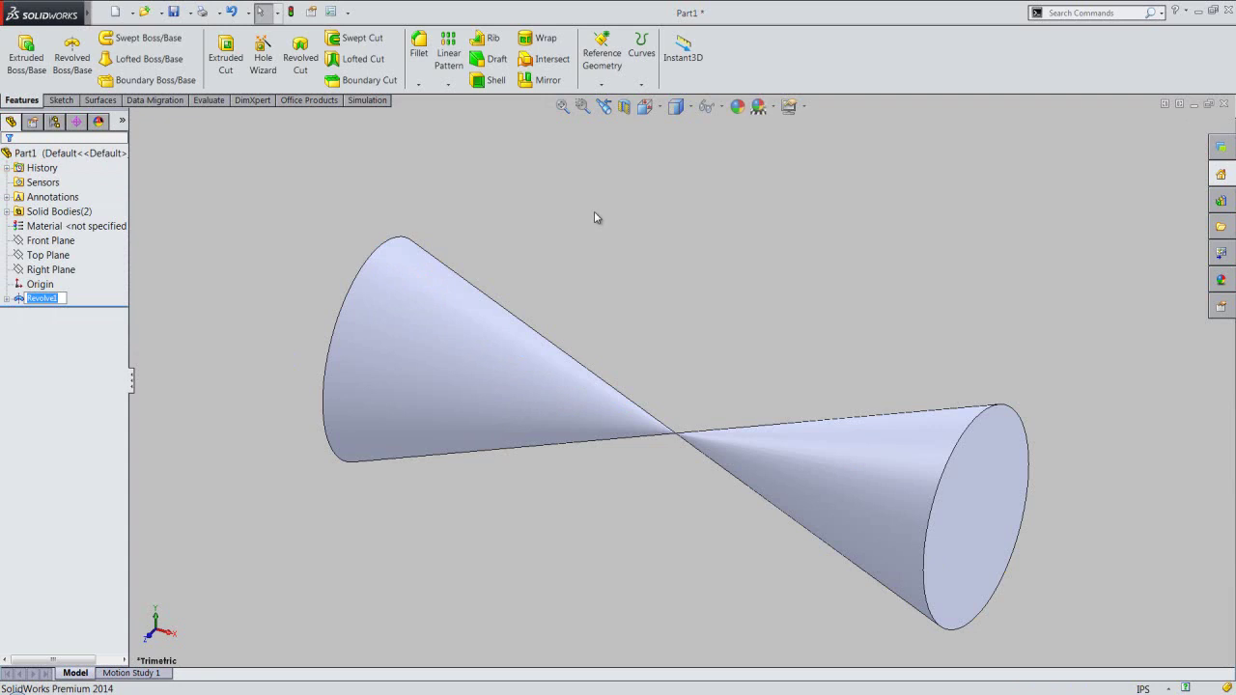
- Apply the cream custom colour from the user appearances folder to the whole part
left_click(563, 106)
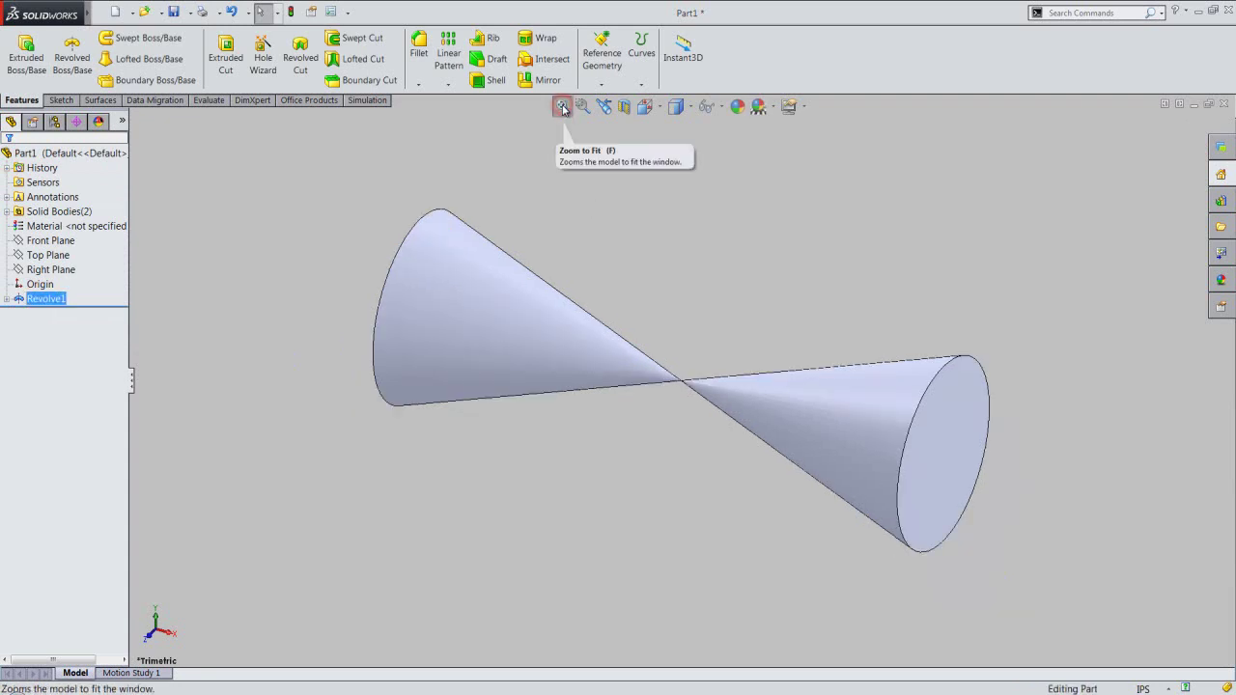
left_click(88, 152)
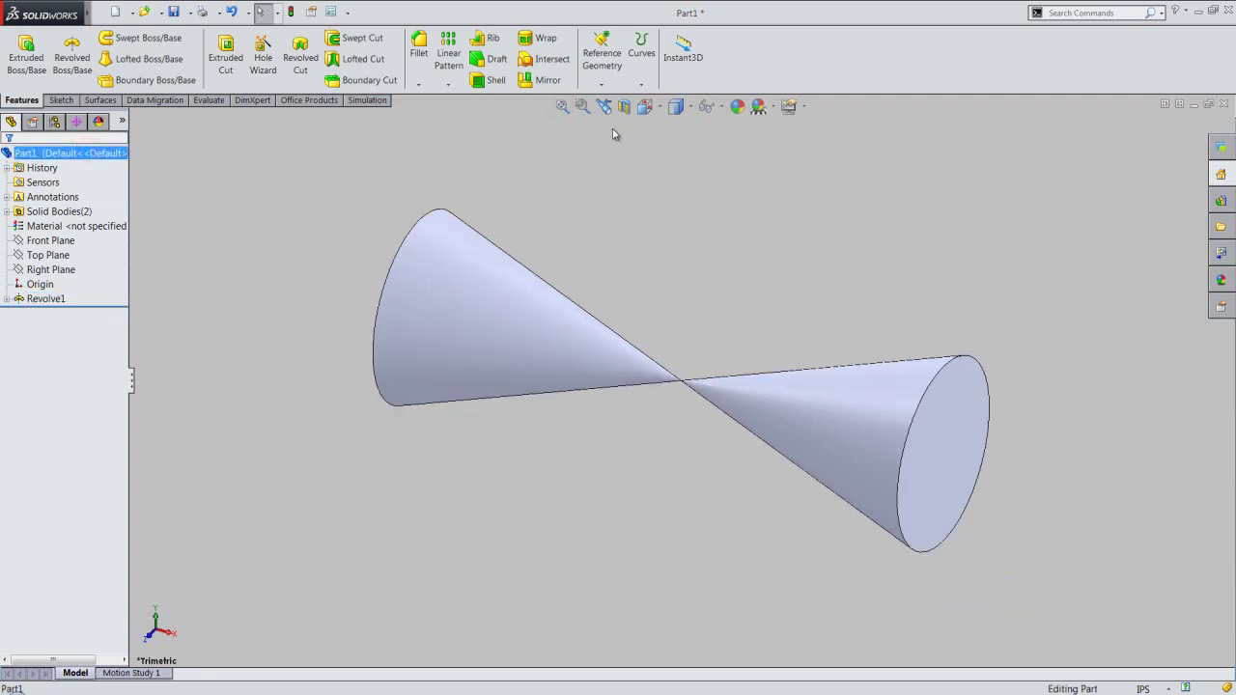
left_click(737, 106)
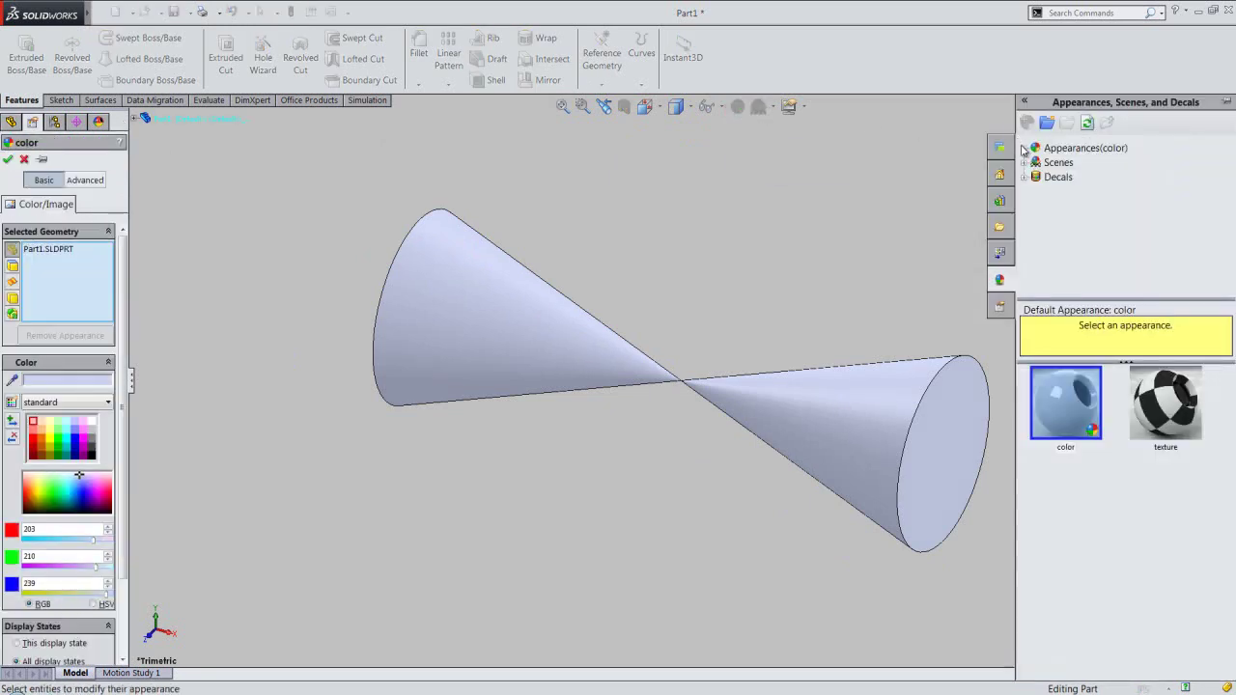
left_click(1024, 148)
left_click_drag(1232, 190, 1233, 232)
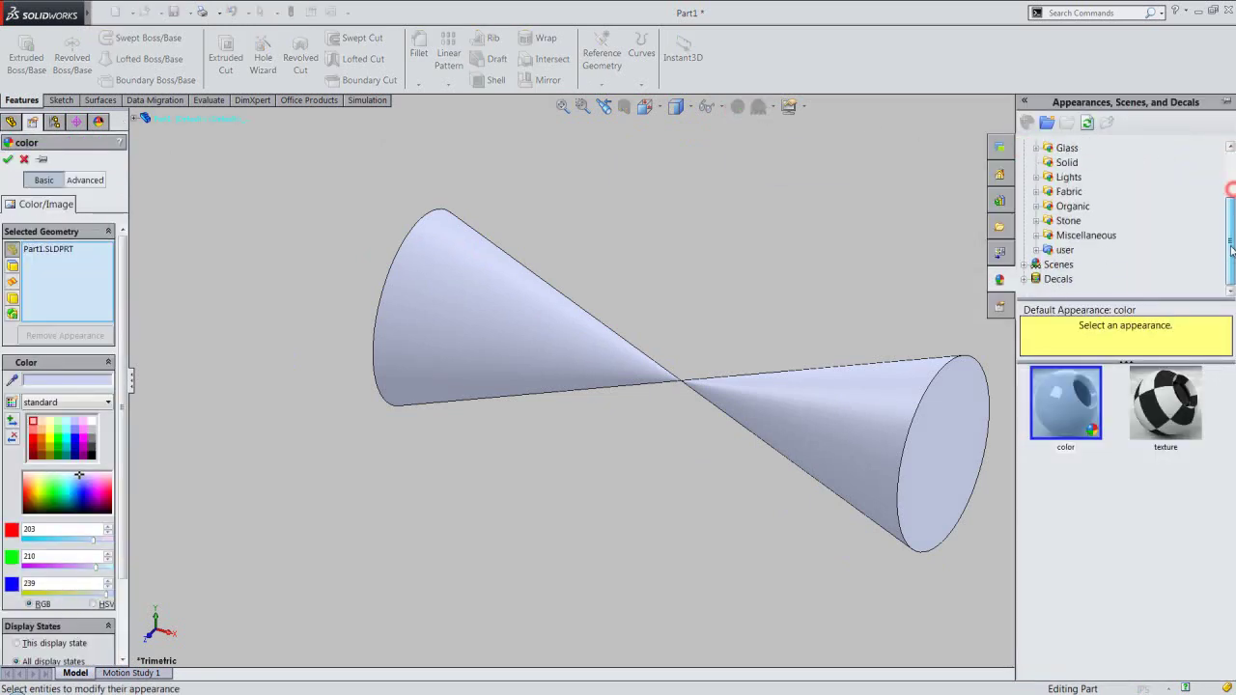
left_click(1064, 250)
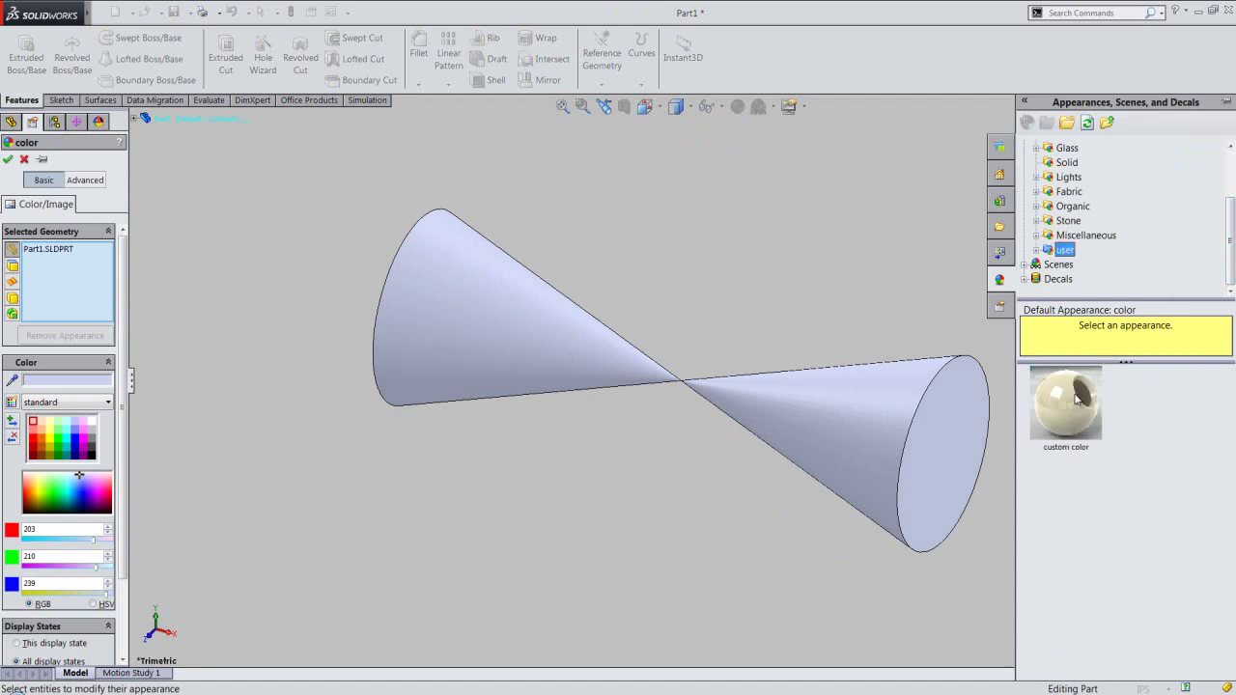
left_click(1077, 396)
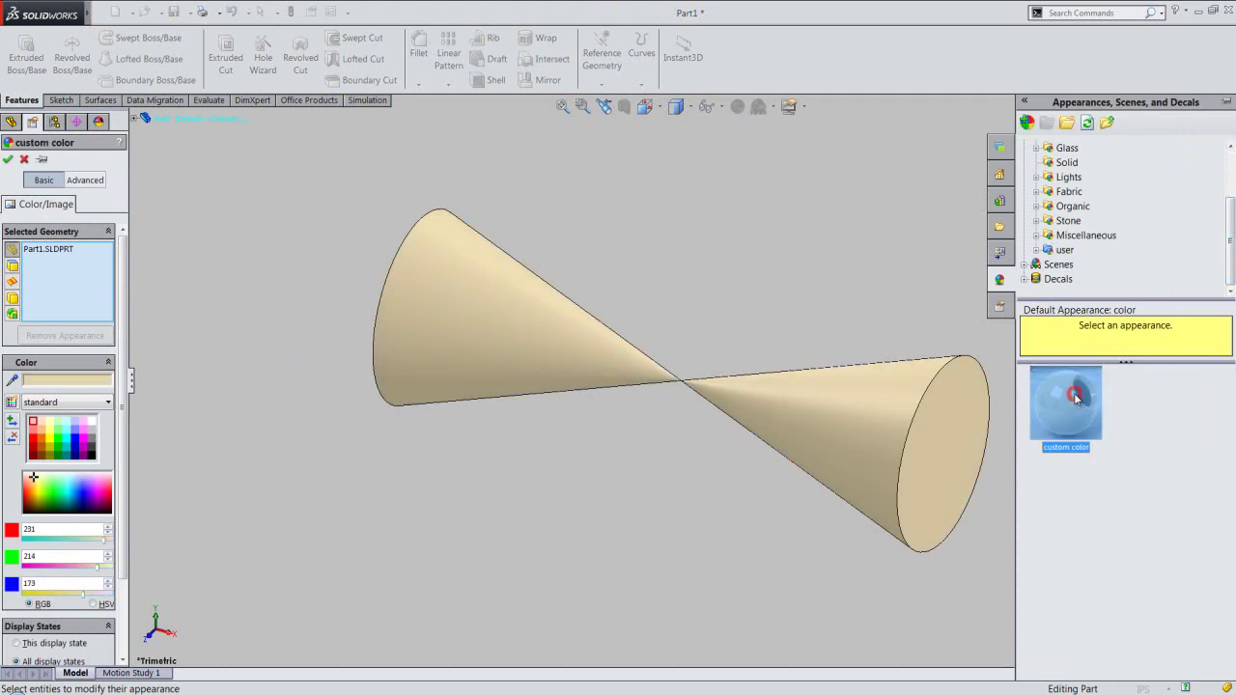
left_click(9, 160)
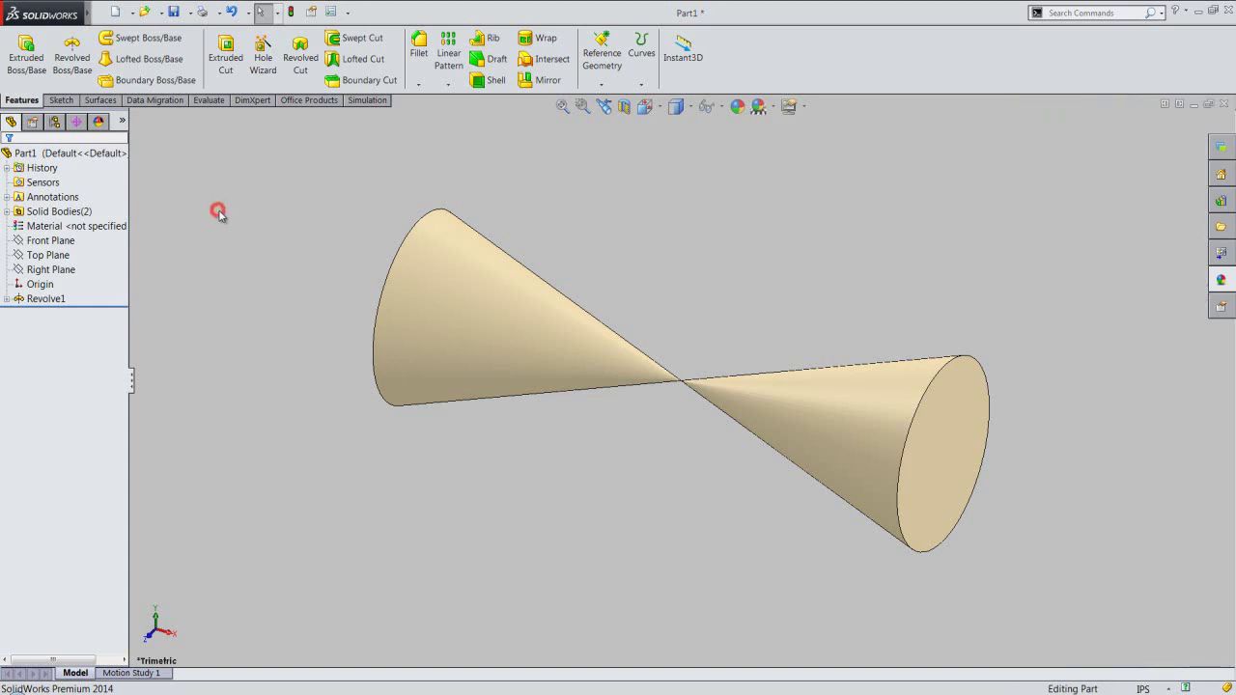
- Switch the view to the standard Isometric orientation
left_click(664, 108)
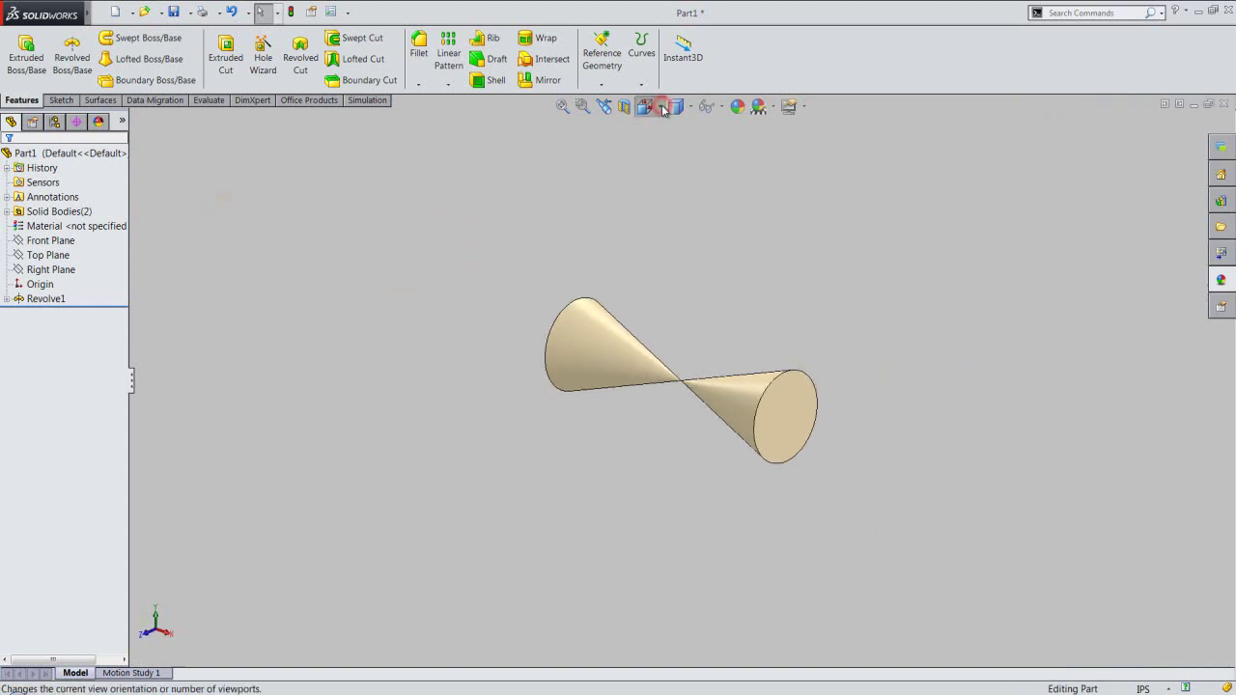
left_click(752, 151)
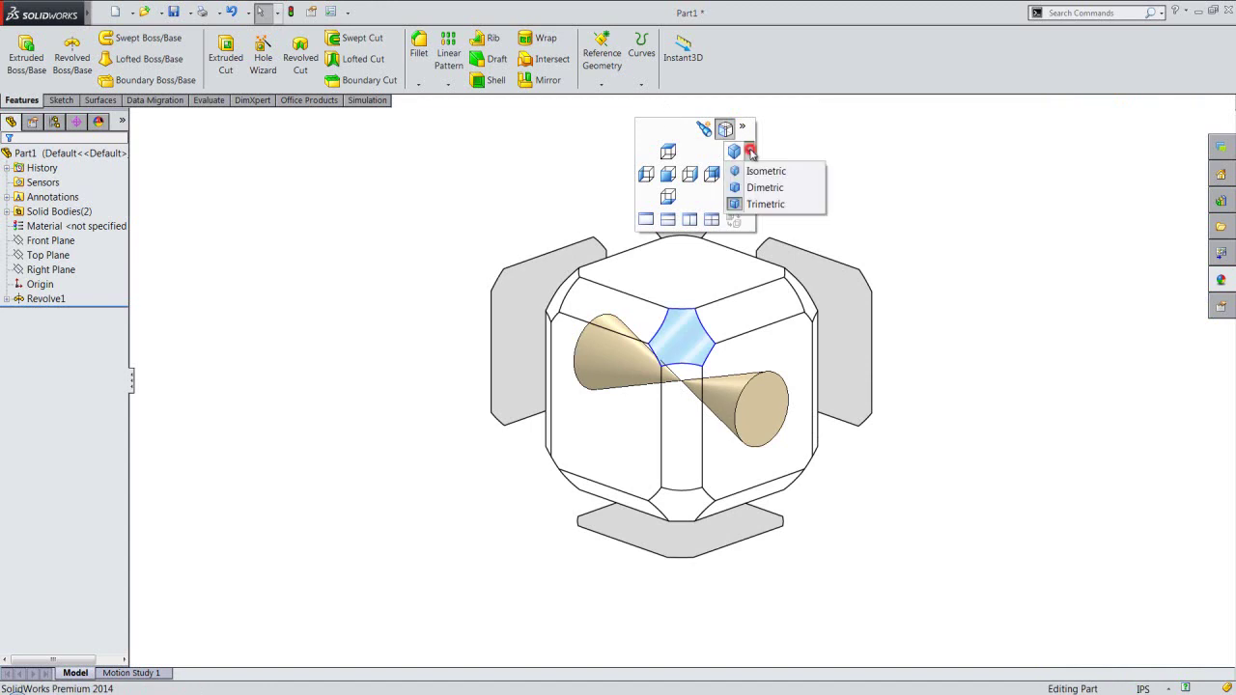
left_click(758, 174)
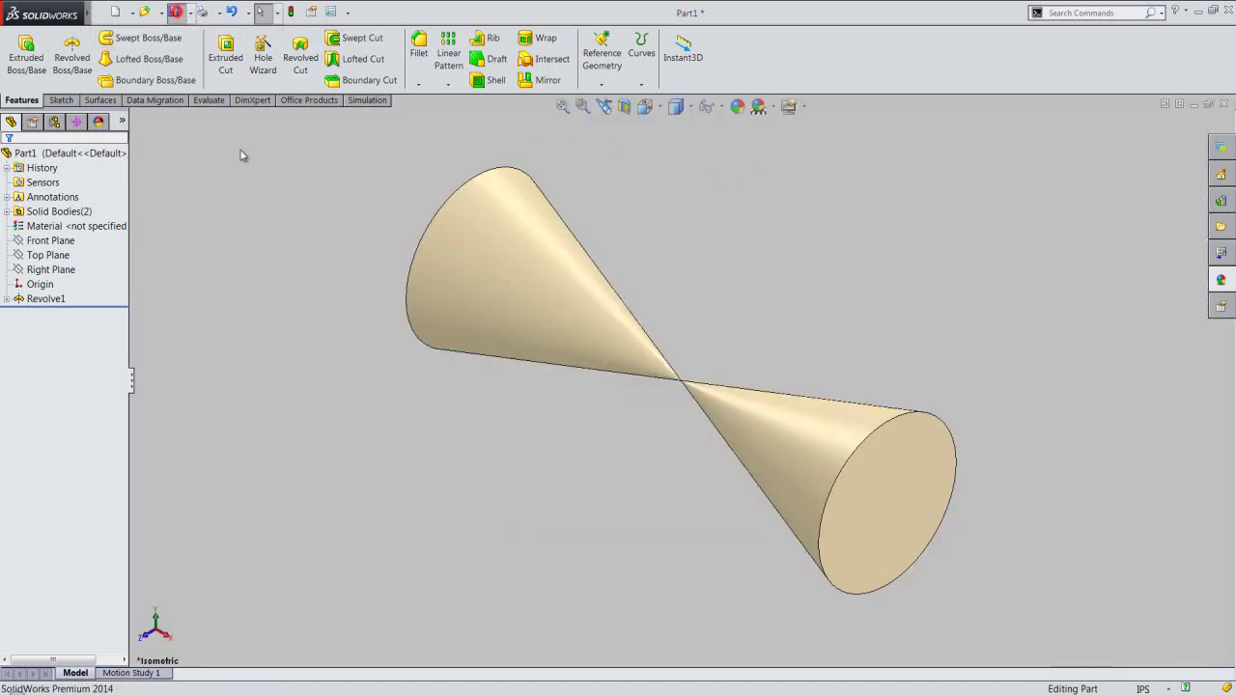
key("ctrl+s")
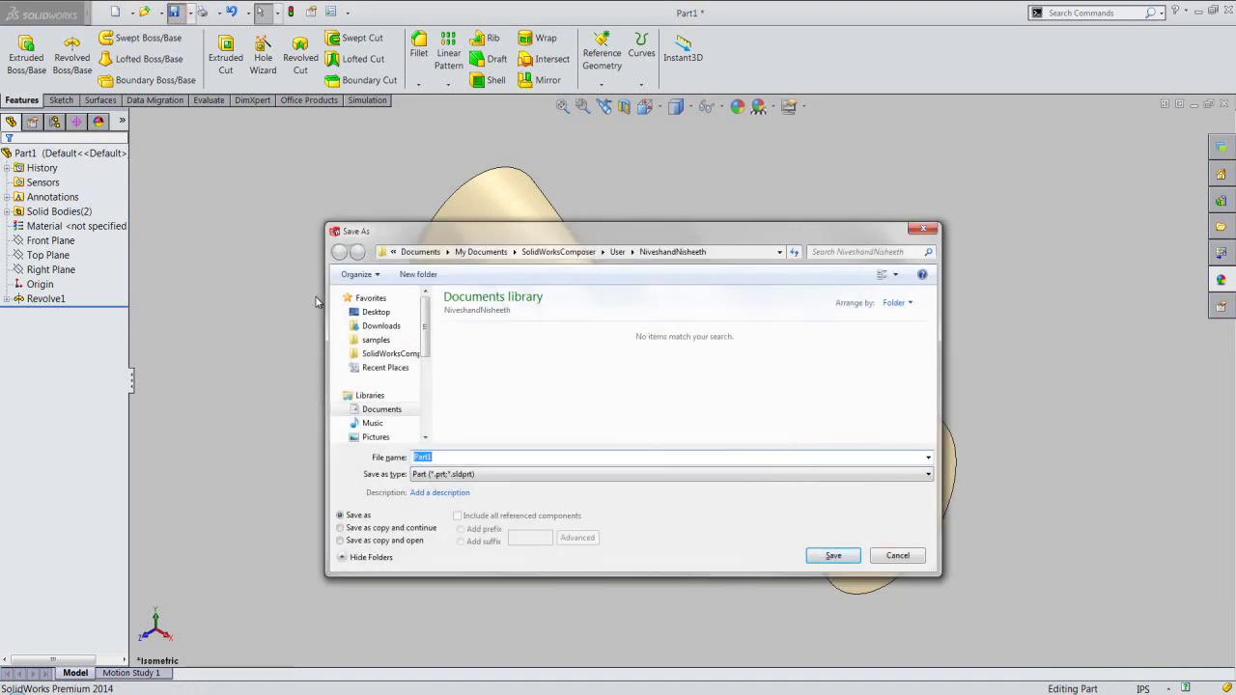
- Create a new folder named Hyperboloid and save the part as Part1 inside it
left_click(418, 274)
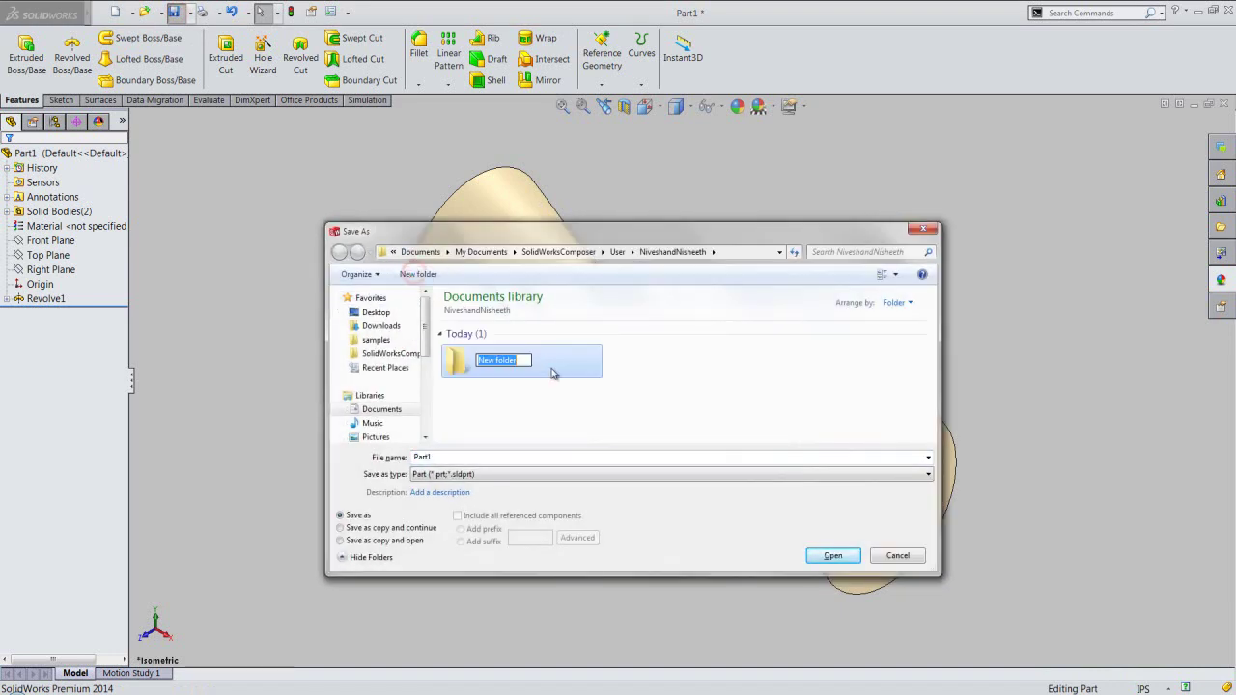
type("Hyper")
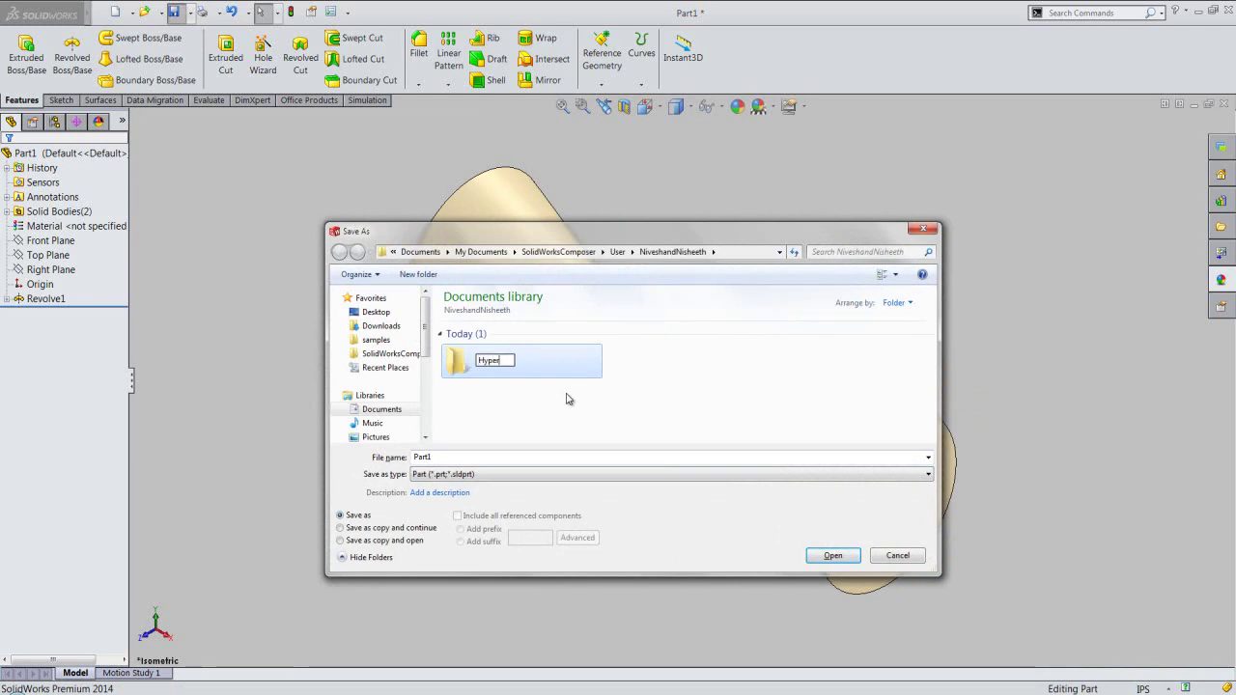
type("boloid")
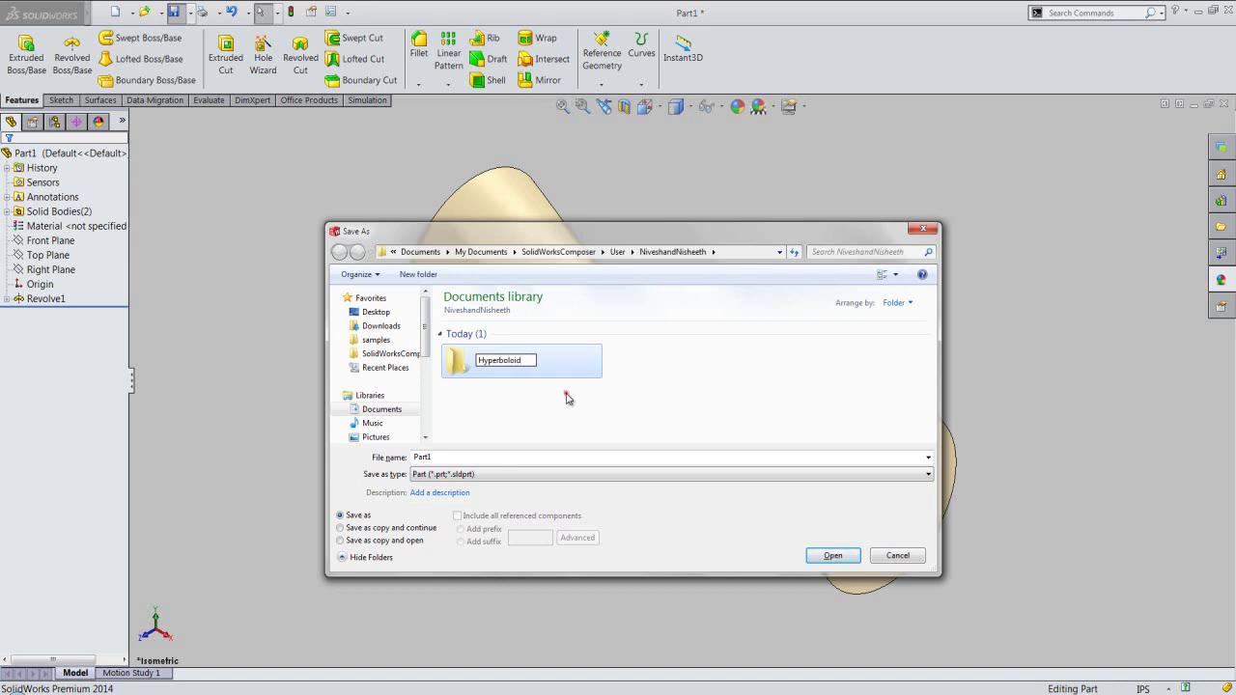
left_click(568, 398)
double_click(525, 367)
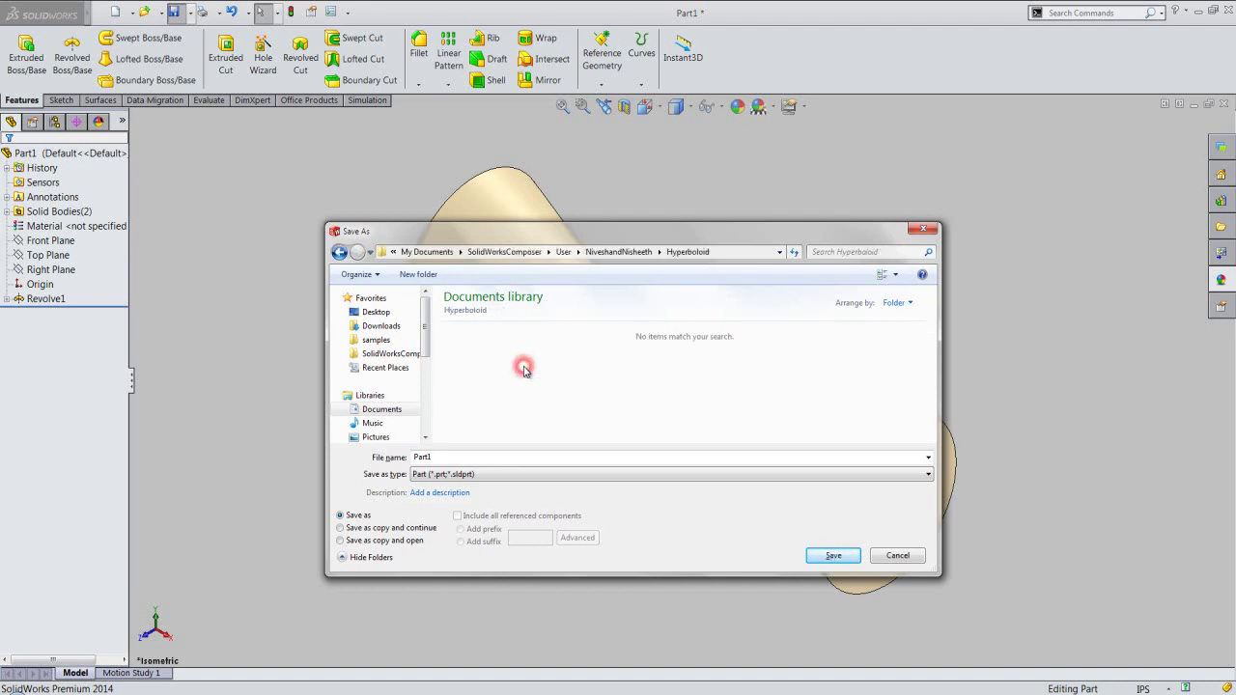
left_click(832, 556)
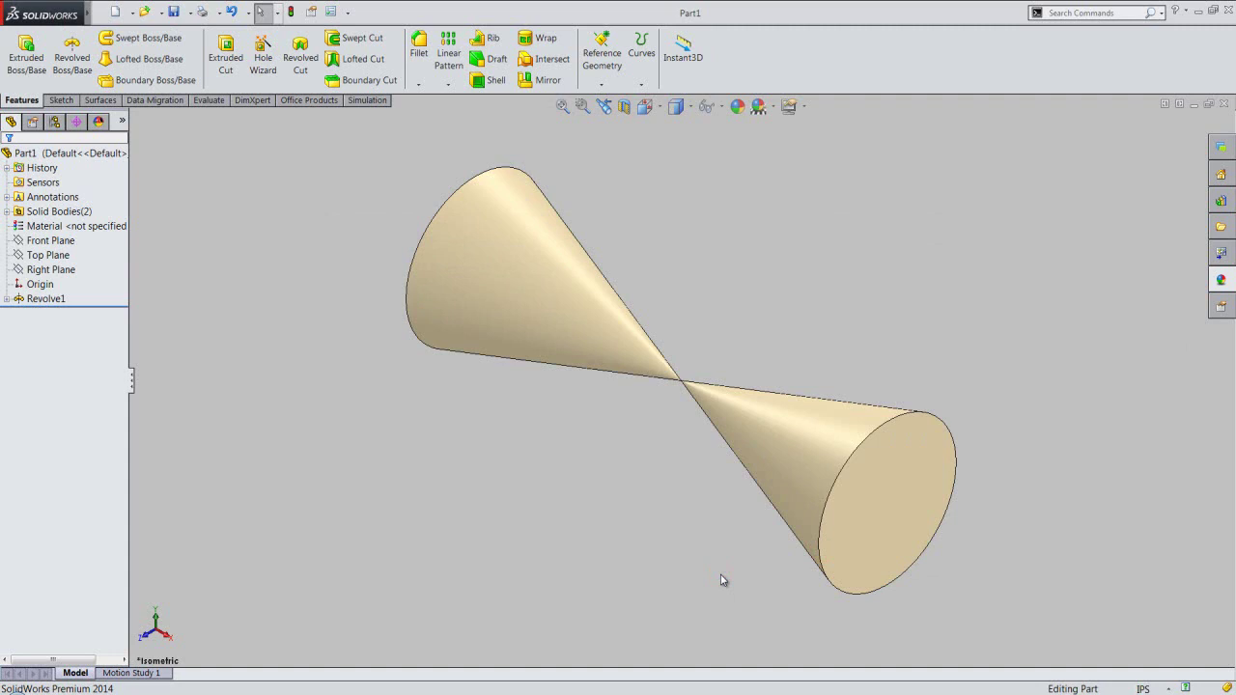
- Create reference plane Plane1 offset 1.25 inches from the Front Plane
left_click(70, 241)
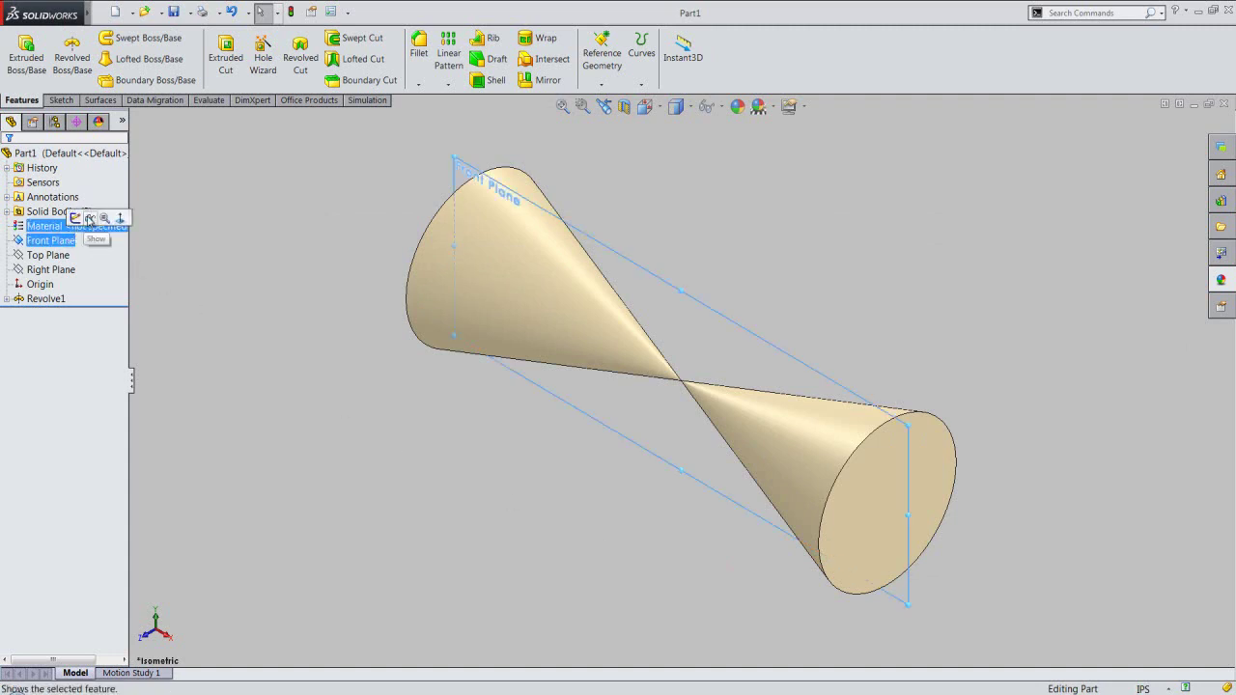
left_click(89, 218)
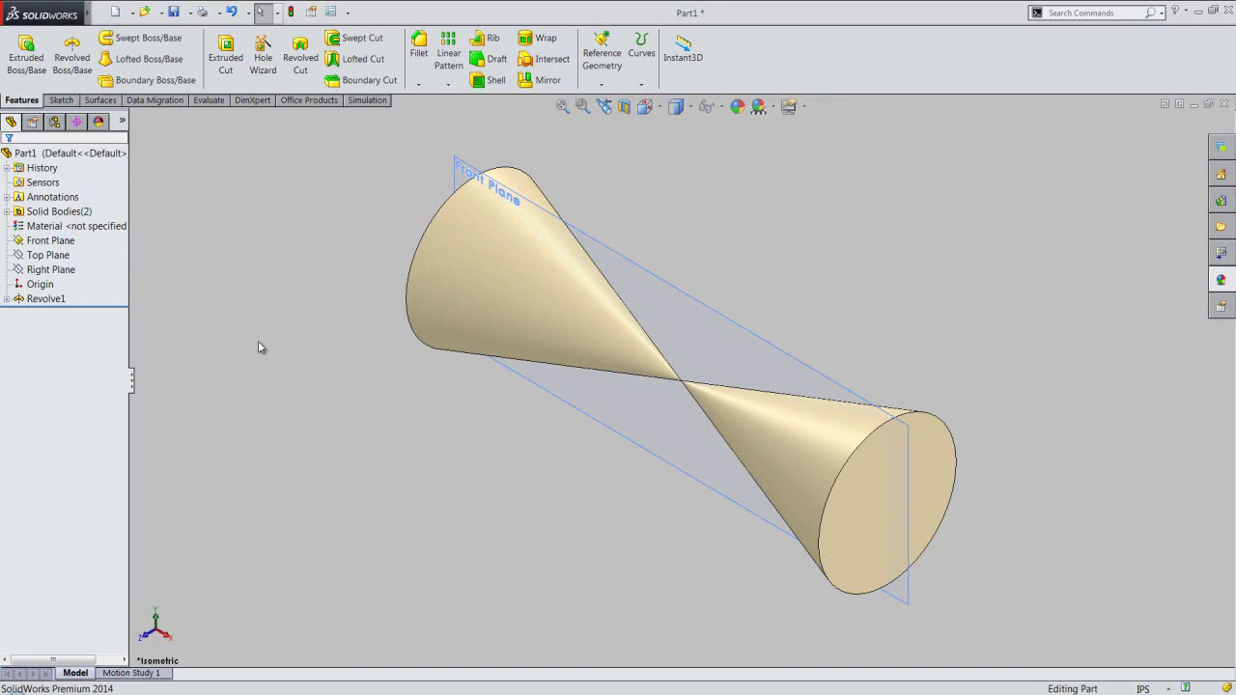
left_click(603, 85)
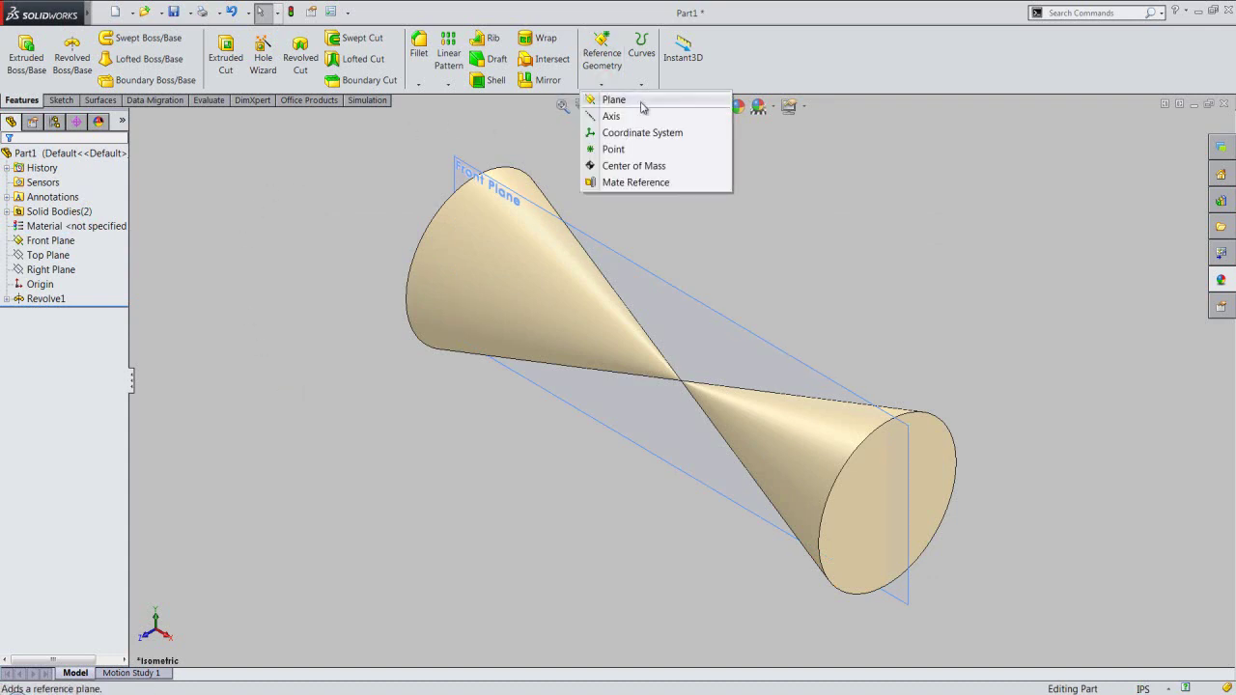
left_click(642, 103)
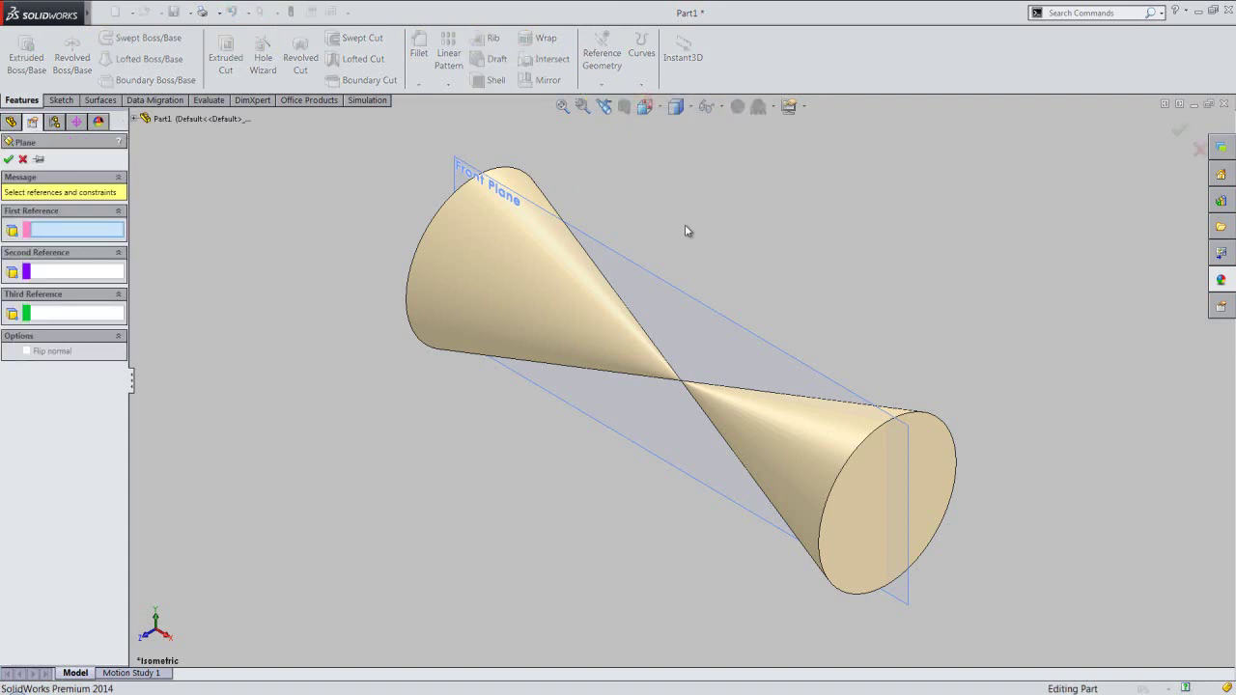
left_click(685, 327)
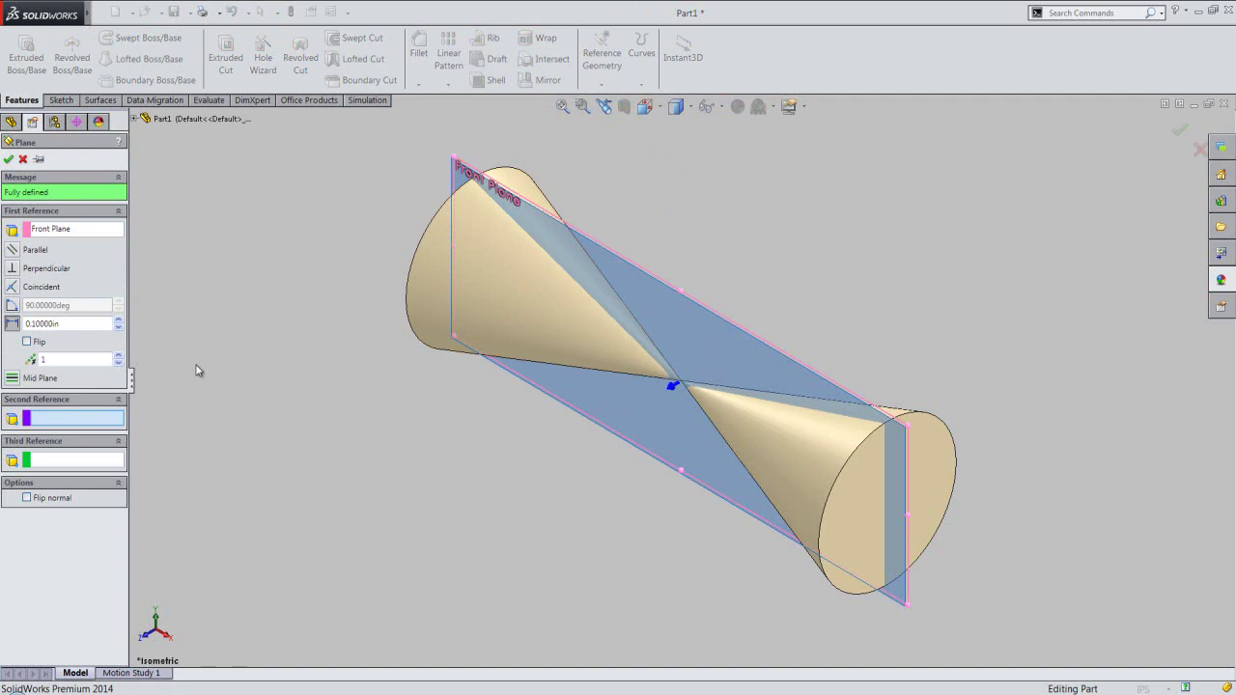
double_click(48, 324)
type("1.25")
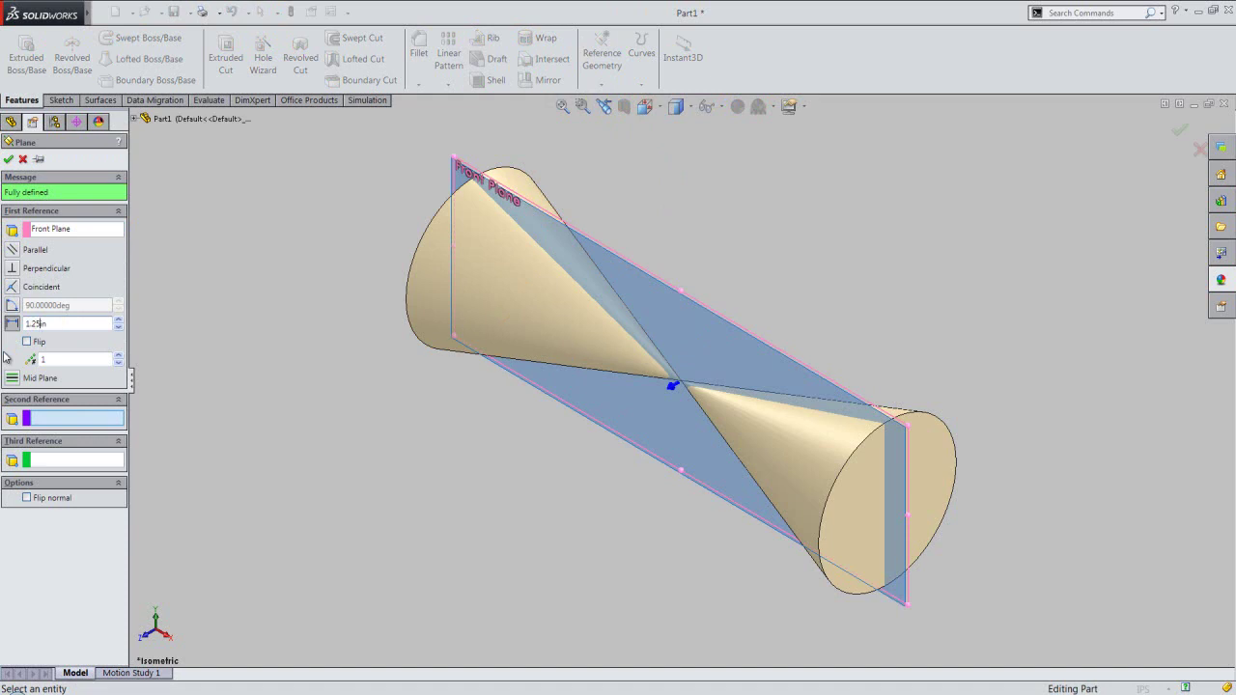
left_click(9, 161)
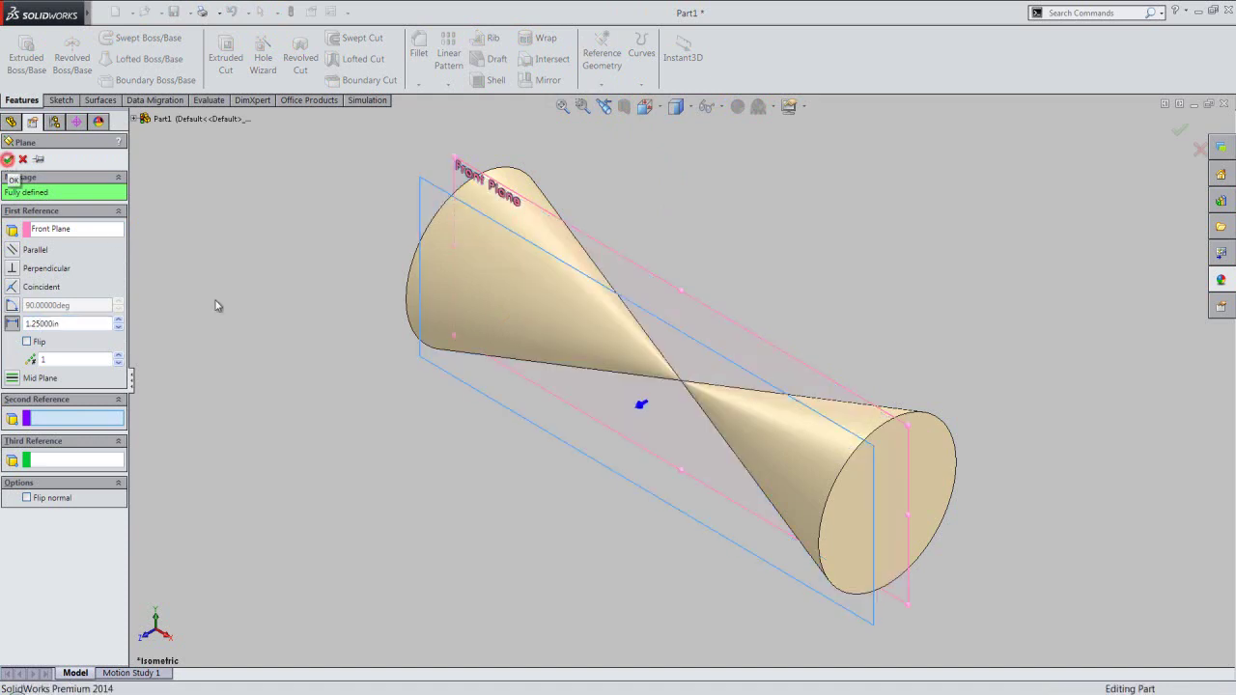
left_click(227, 313)
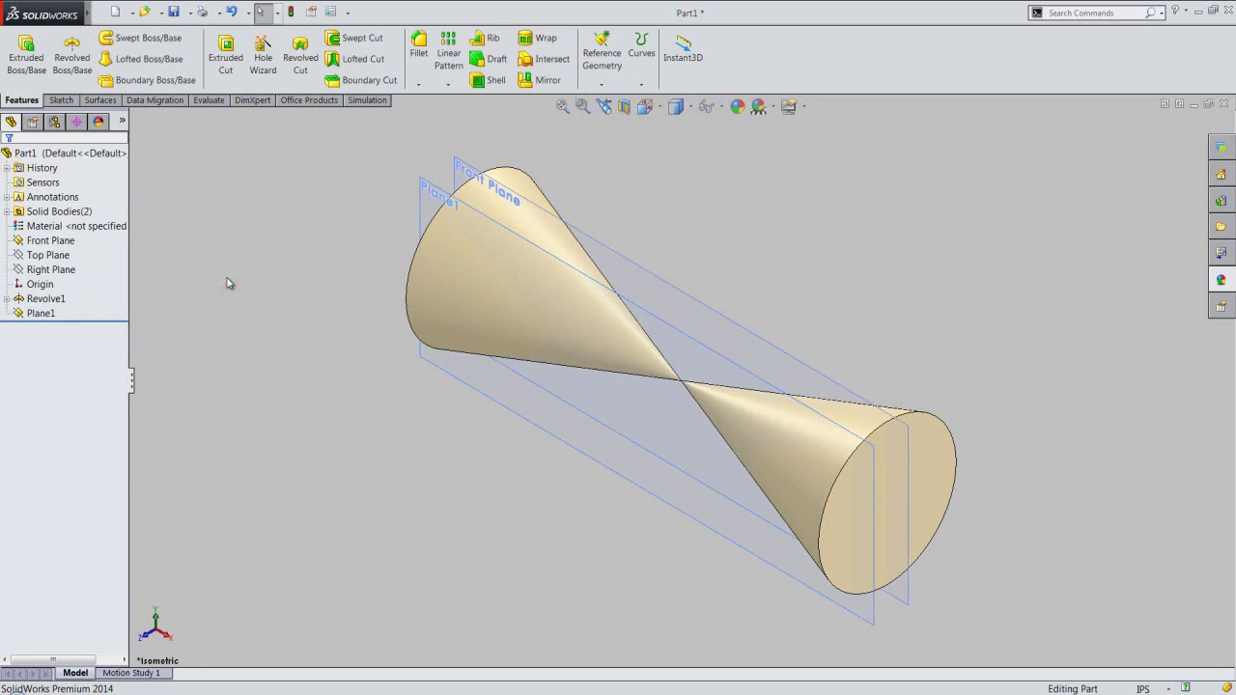
- Hide the Front Plane and open Sketch2 on Plane1, viewed from the Front
left_click(469, 166)
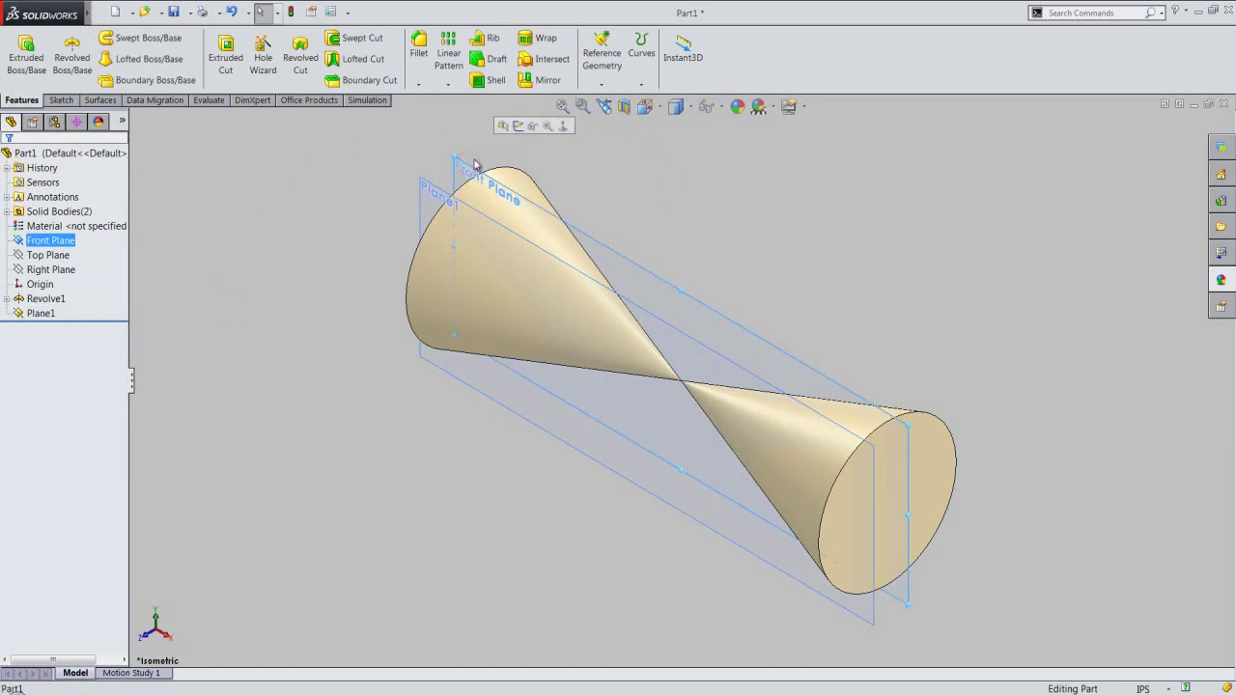
left_click(533, 125)
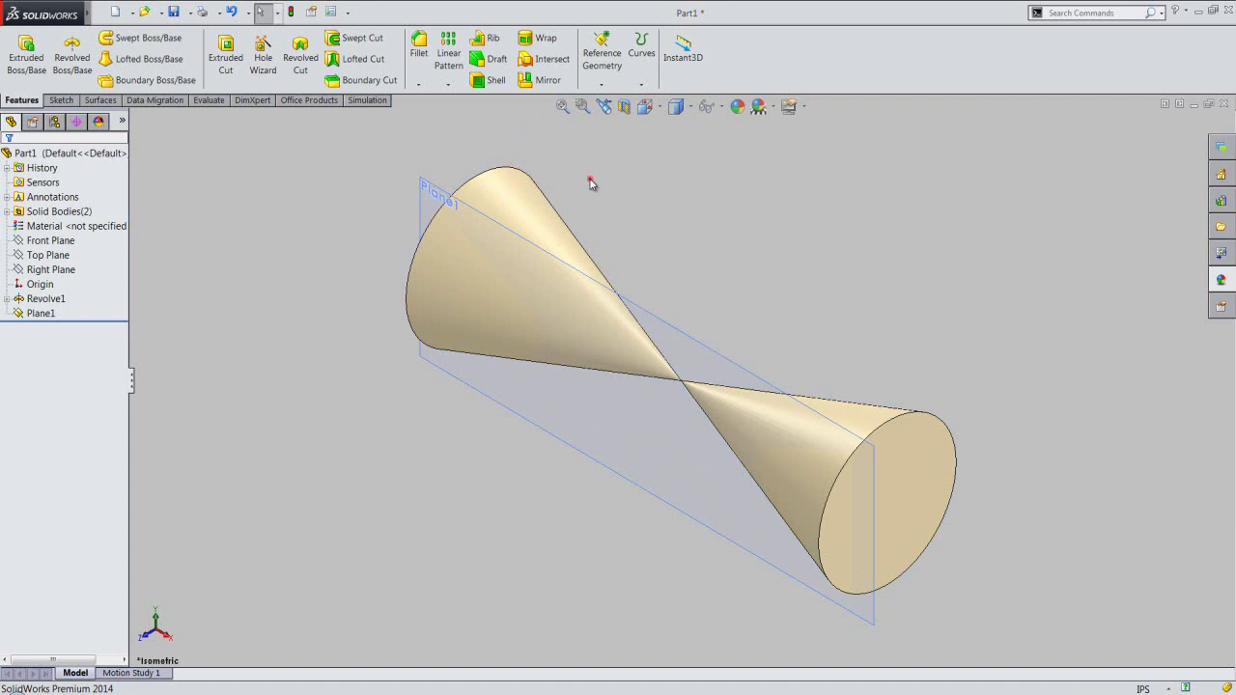
left_click(676, 339)
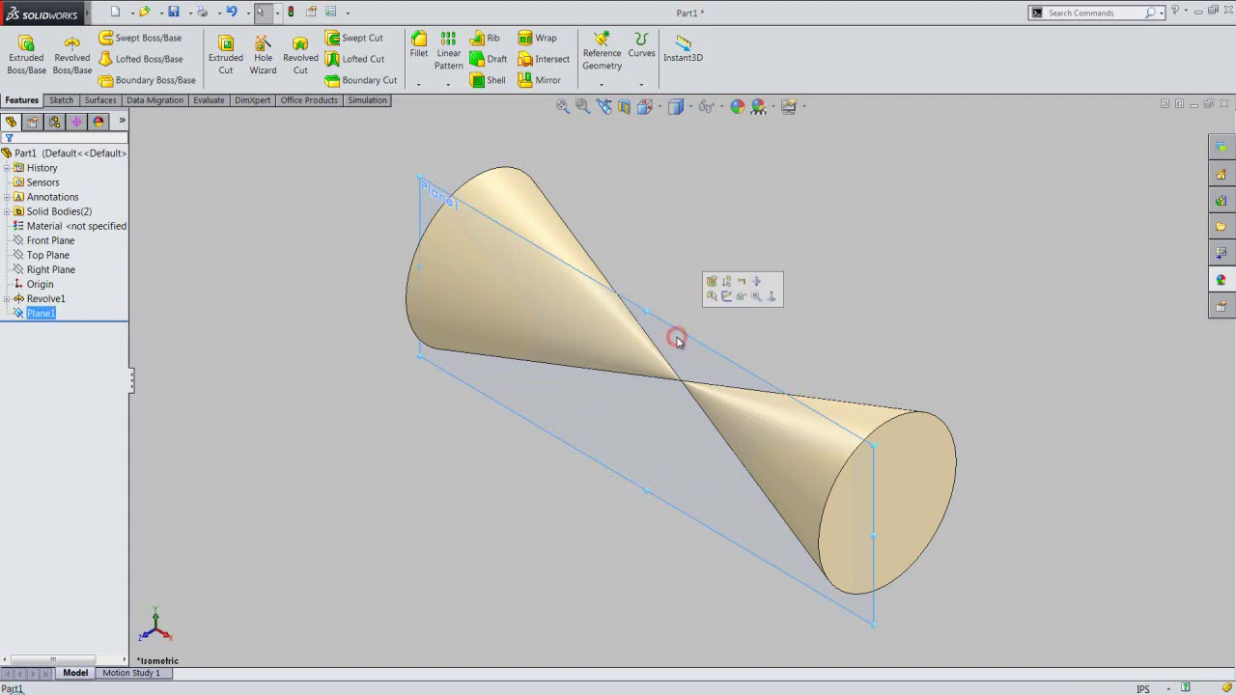
left_click(727, 297)
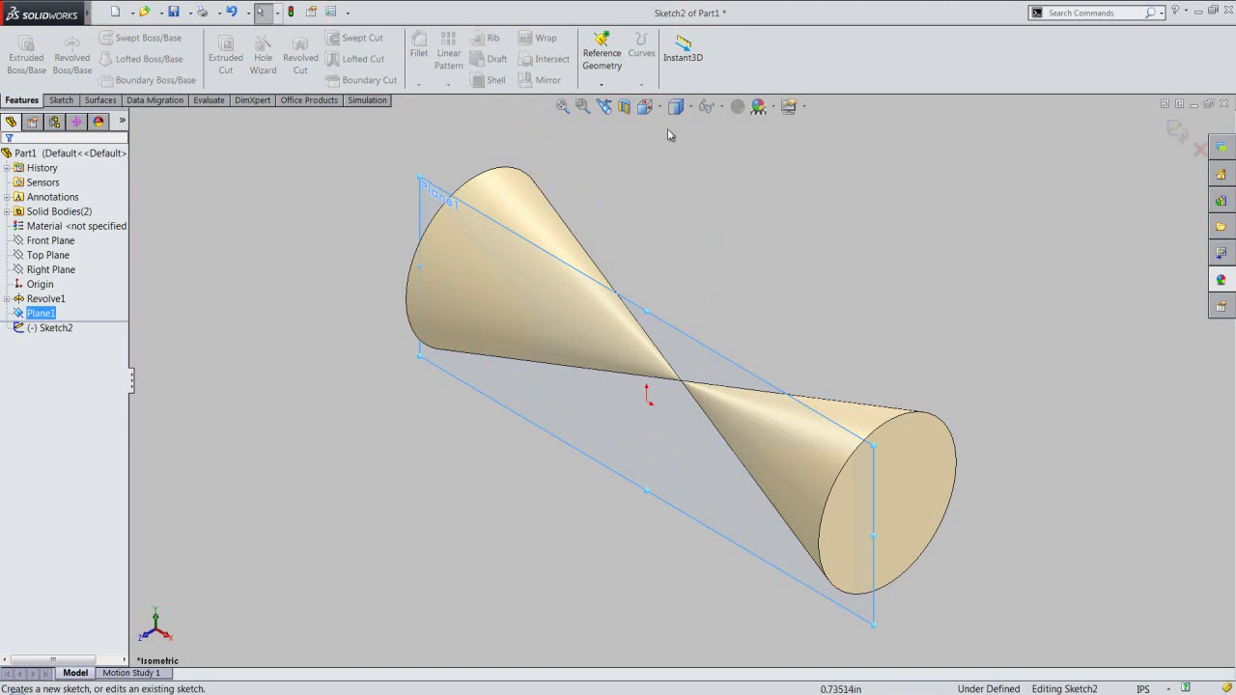
left_click(658, 105)
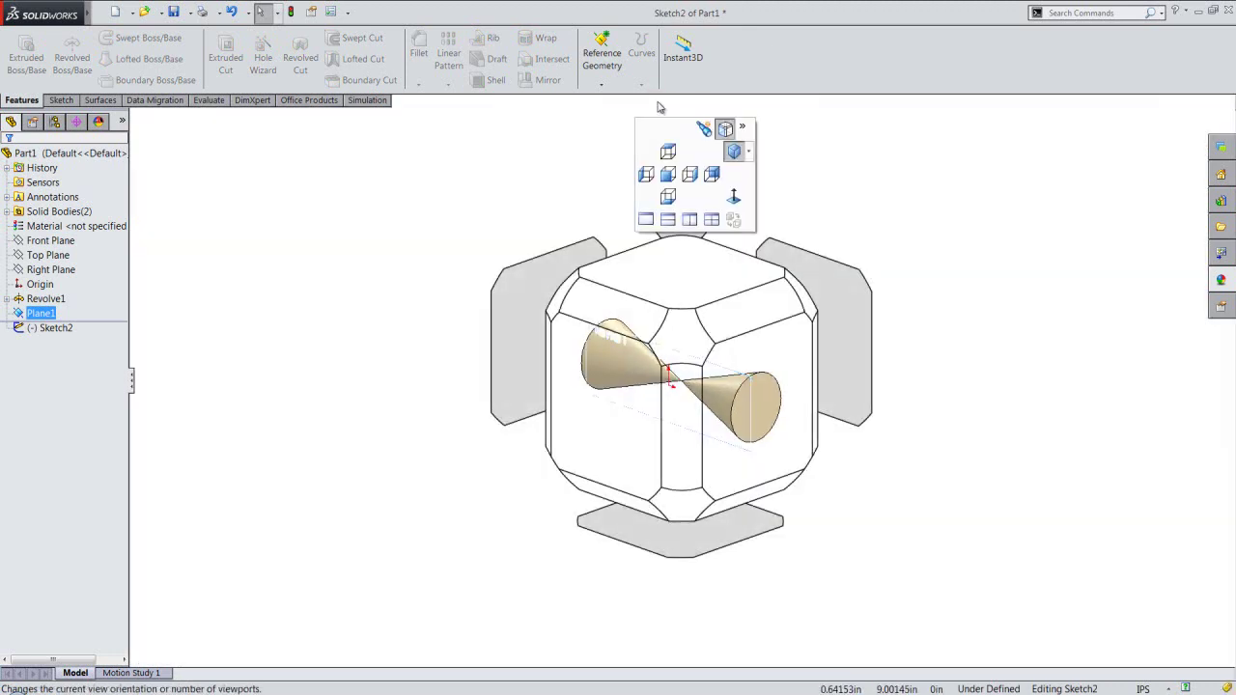
left_click(623, 386)
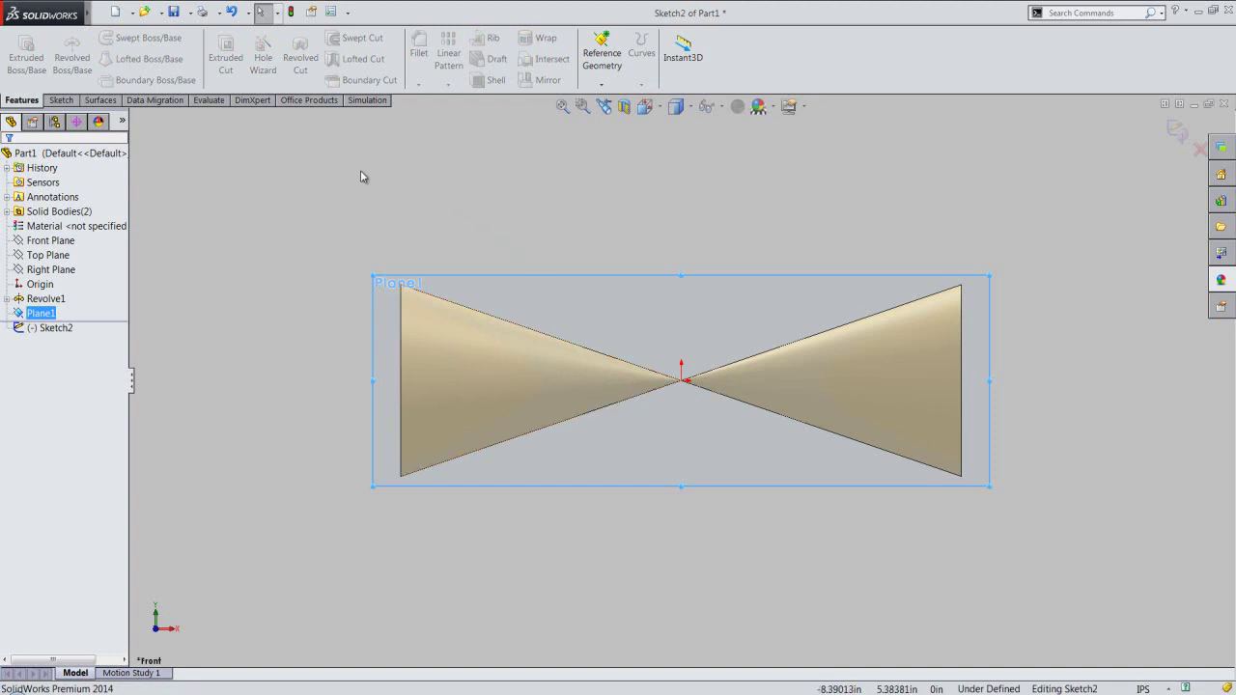
left_click(61, 101)
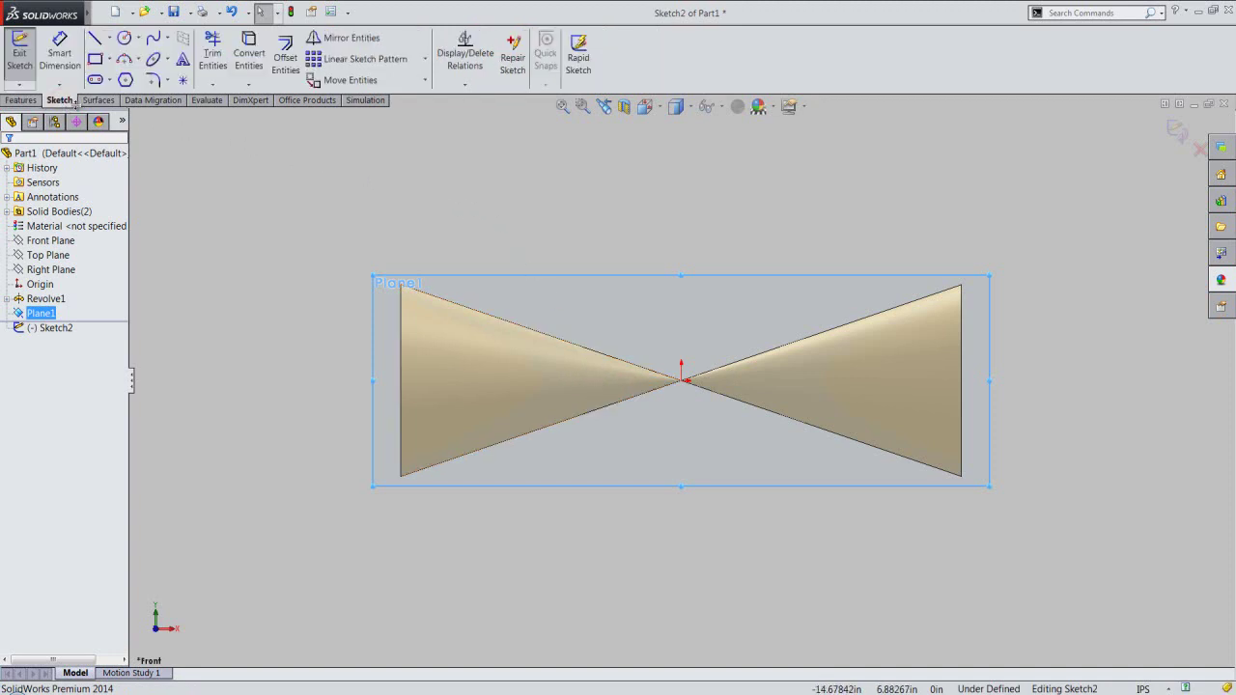
- Add Intersection Curves of Plane1 with both cone bodies, Revolve1[1] and Revolve1[2], to the sketch
left_click(248, 84)
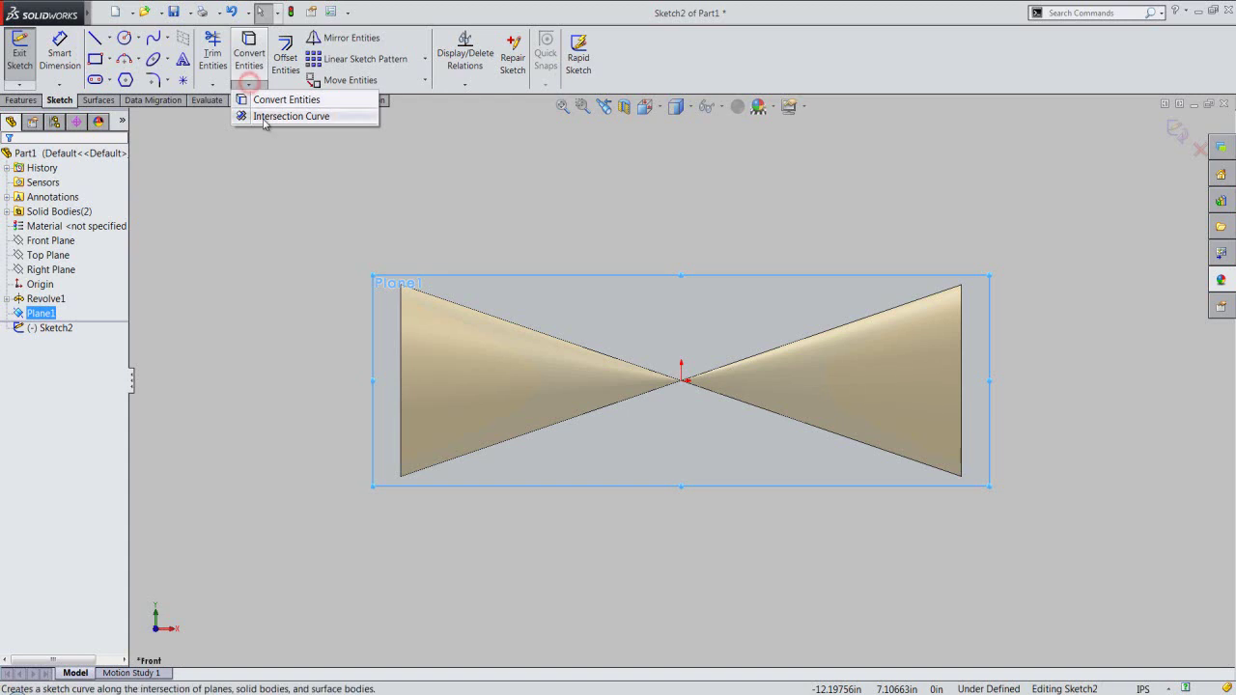
left_click(265, 117)
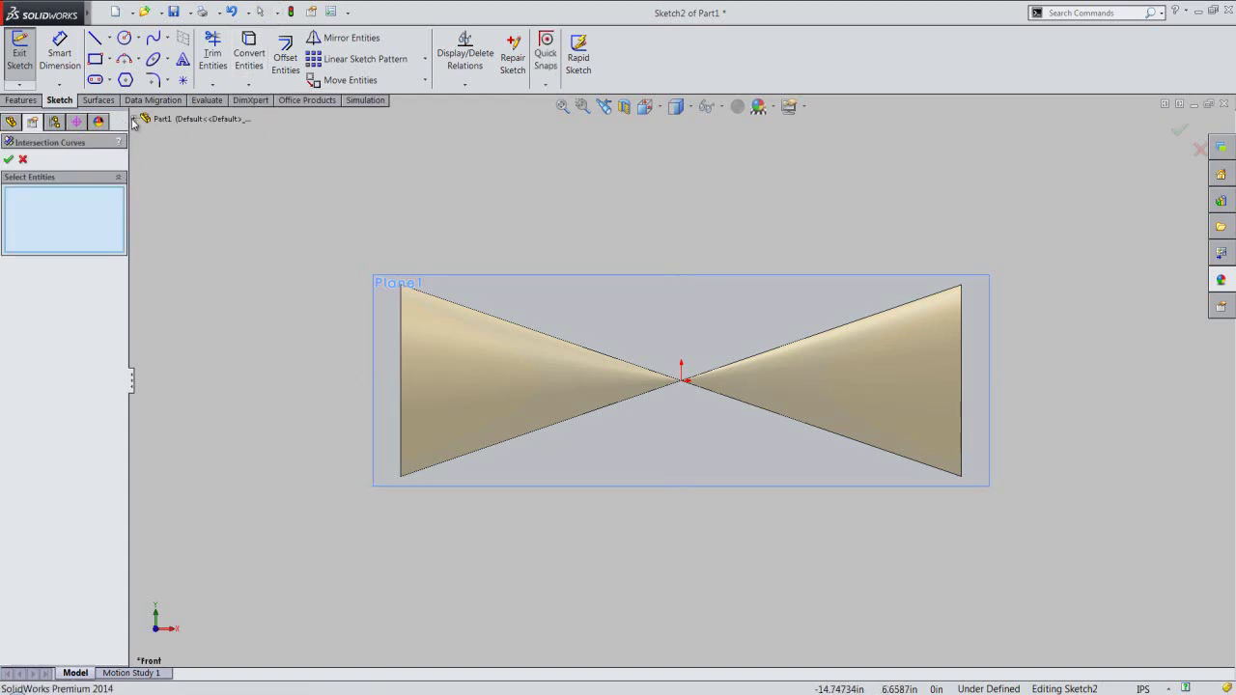
left_click(136, 118)
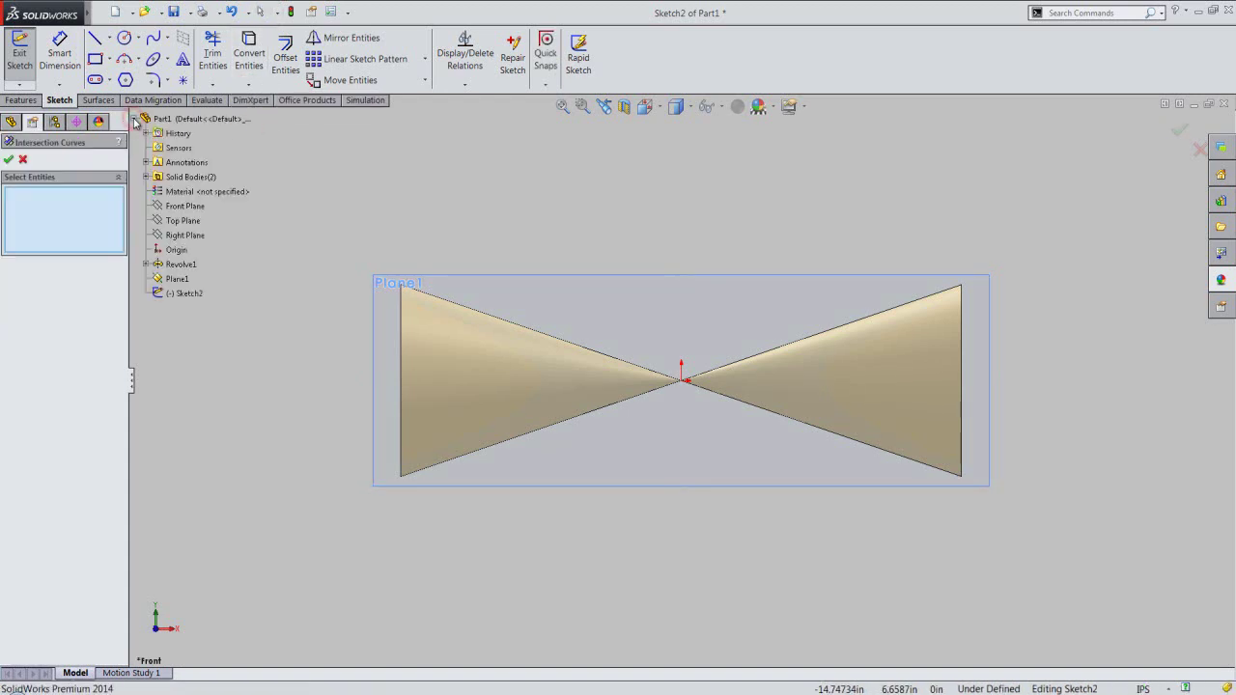
left_click(146, 176)
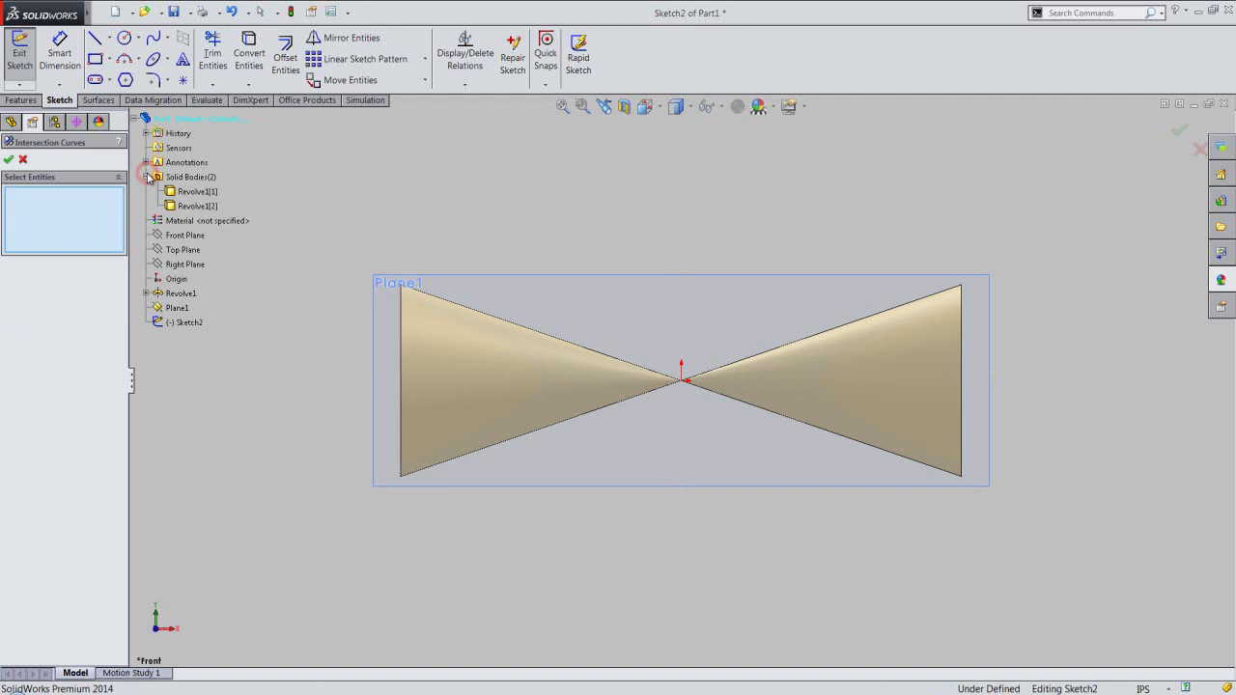
left_click(193, 195)
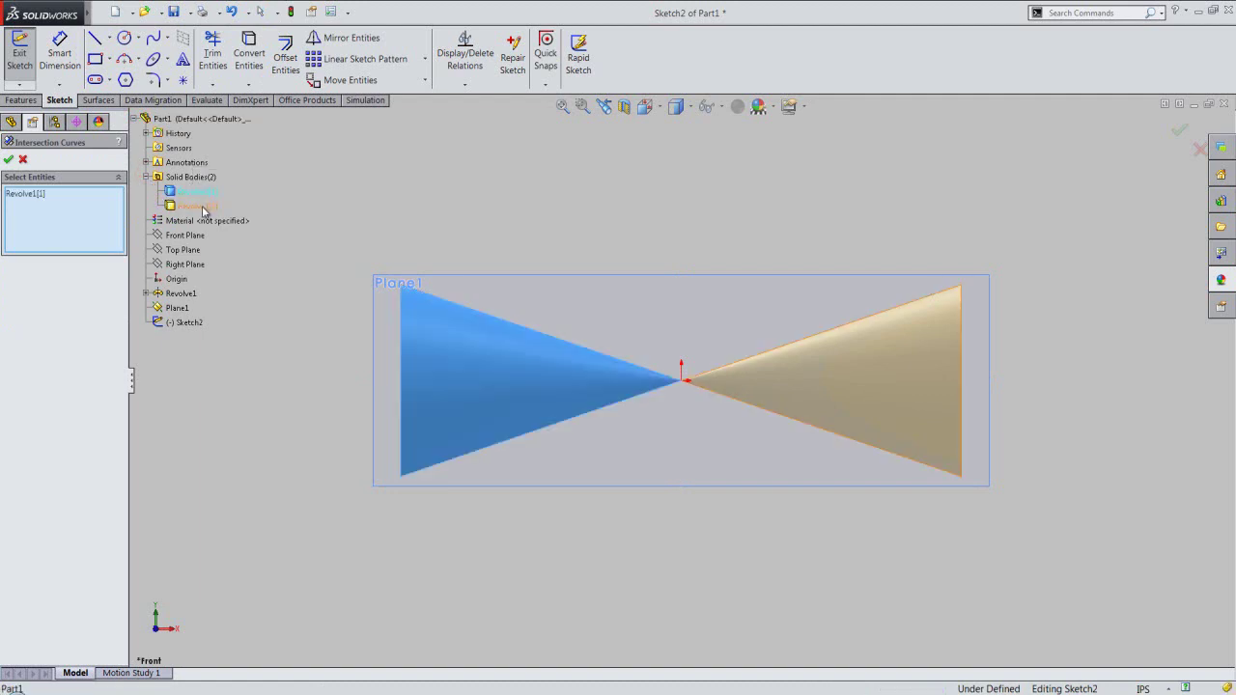
left_click(203, 207)
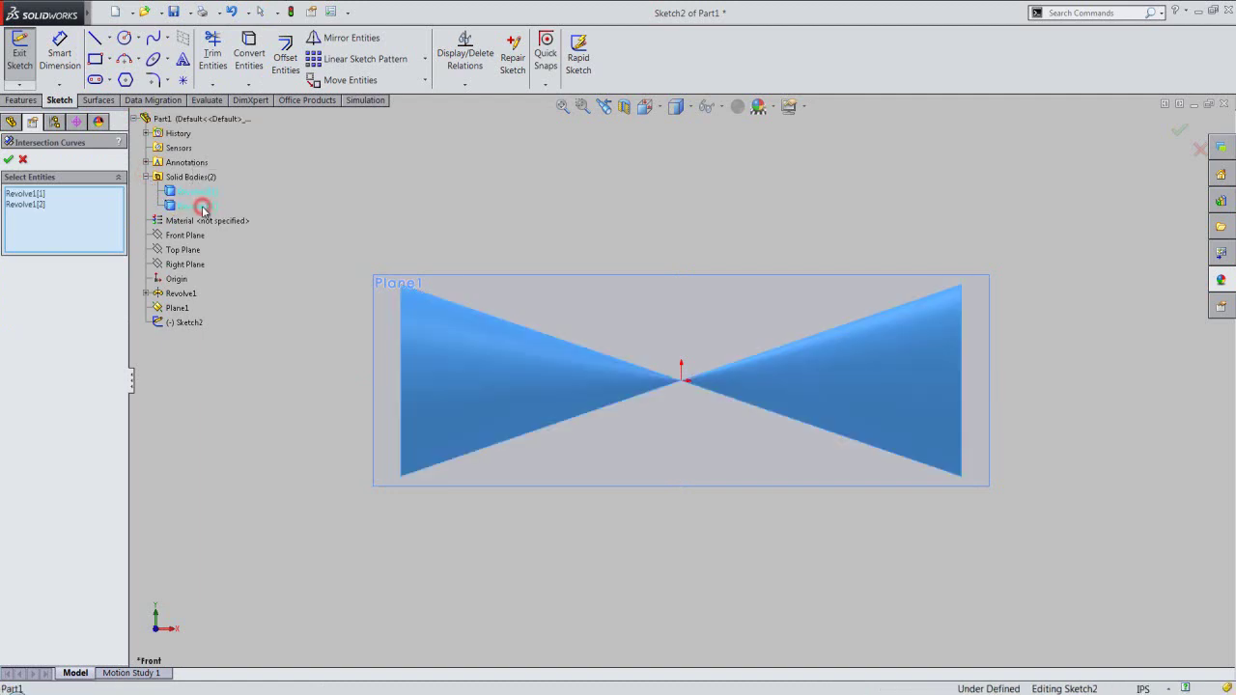
left_click(7, 159)
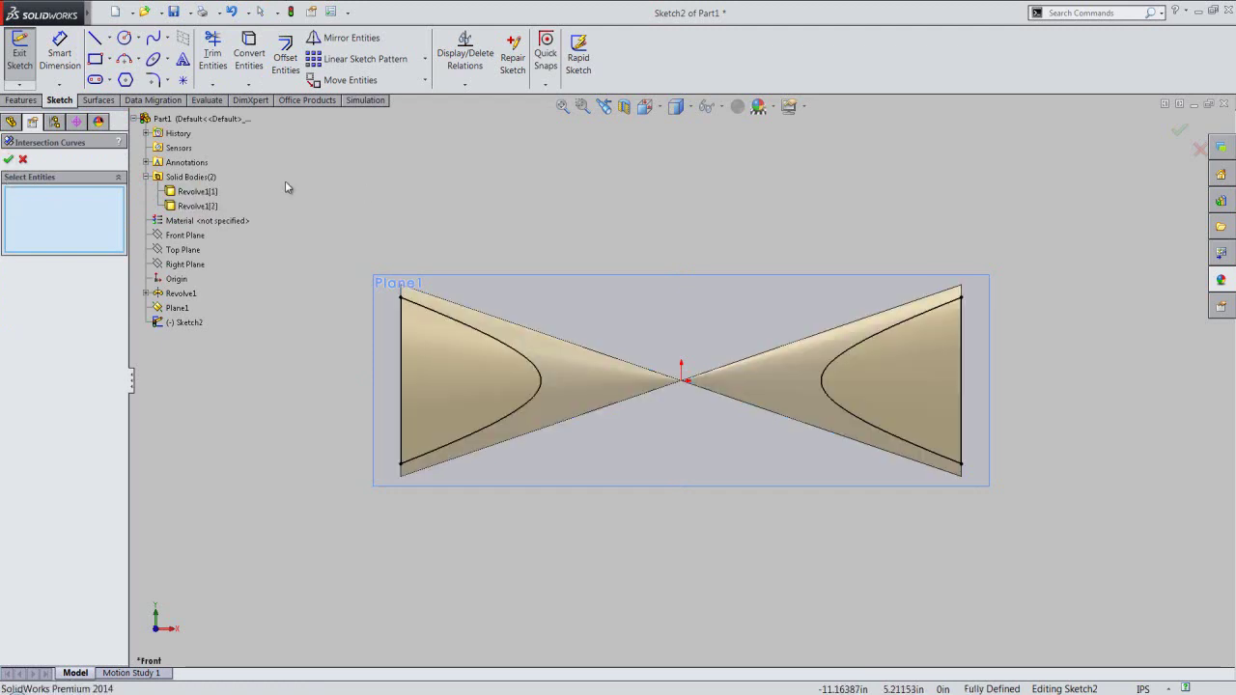
left_click(8, 159)
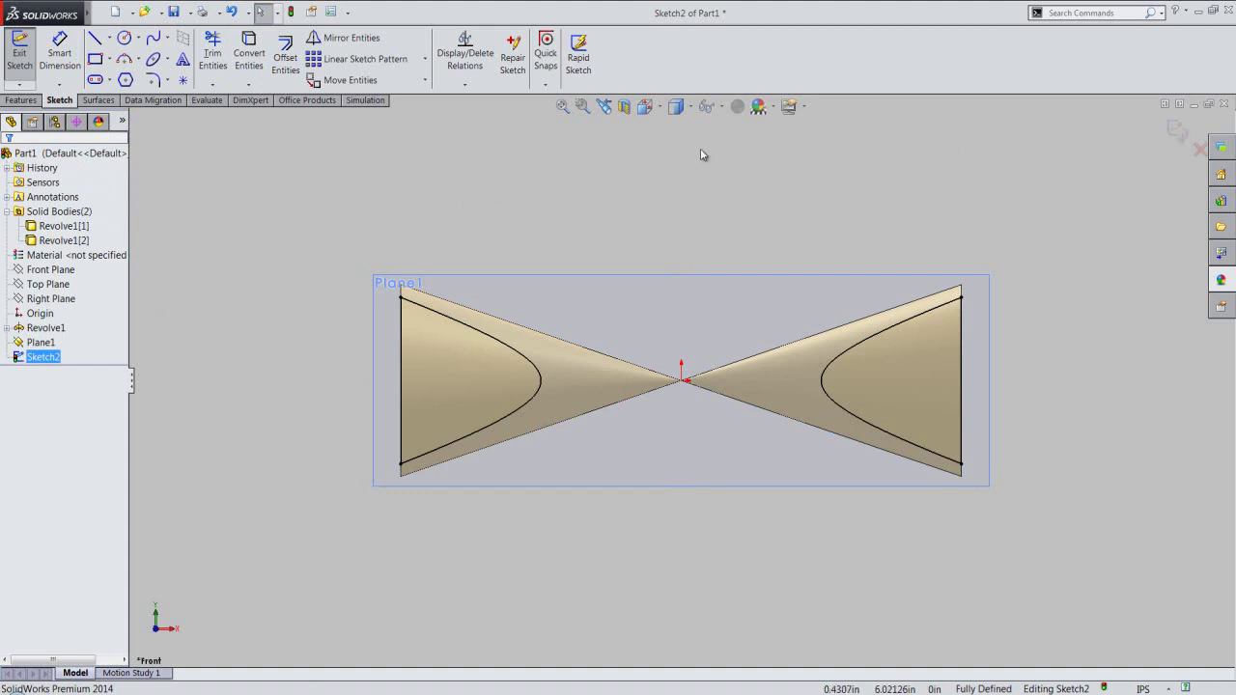
- Switch the model to an isometric view and dismiss the section view preview
left_click(645, 106)
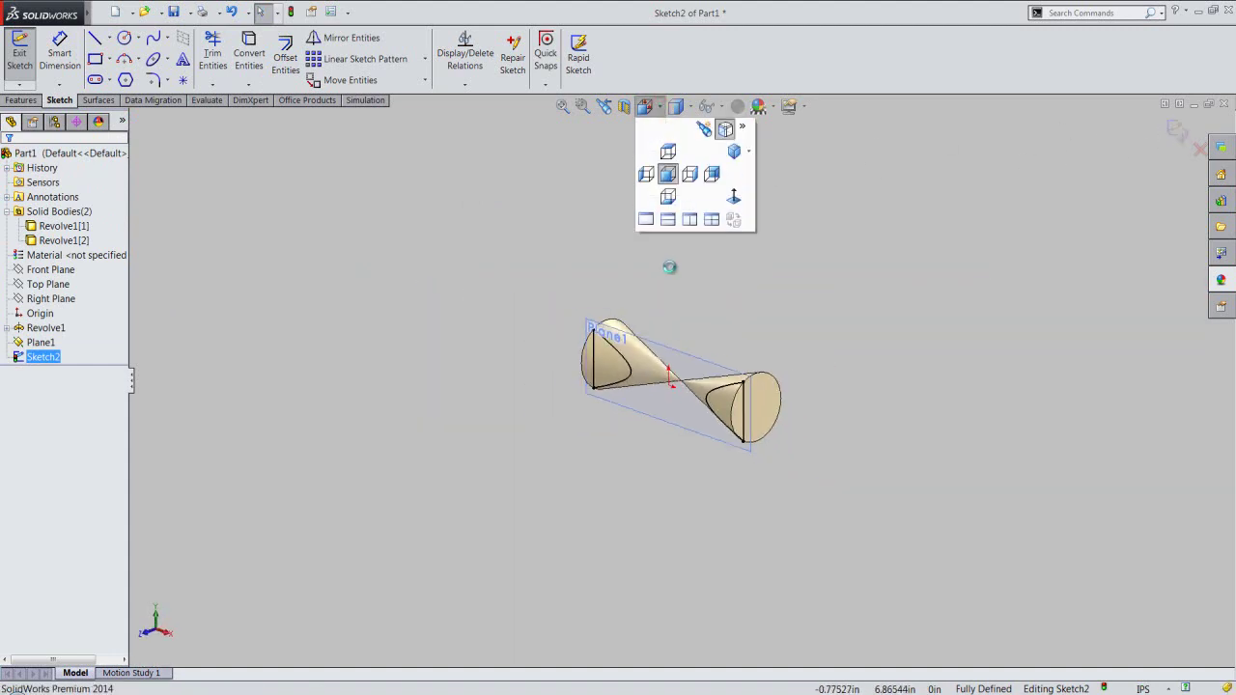
left_click(673, 278)
left_click(677, 333)
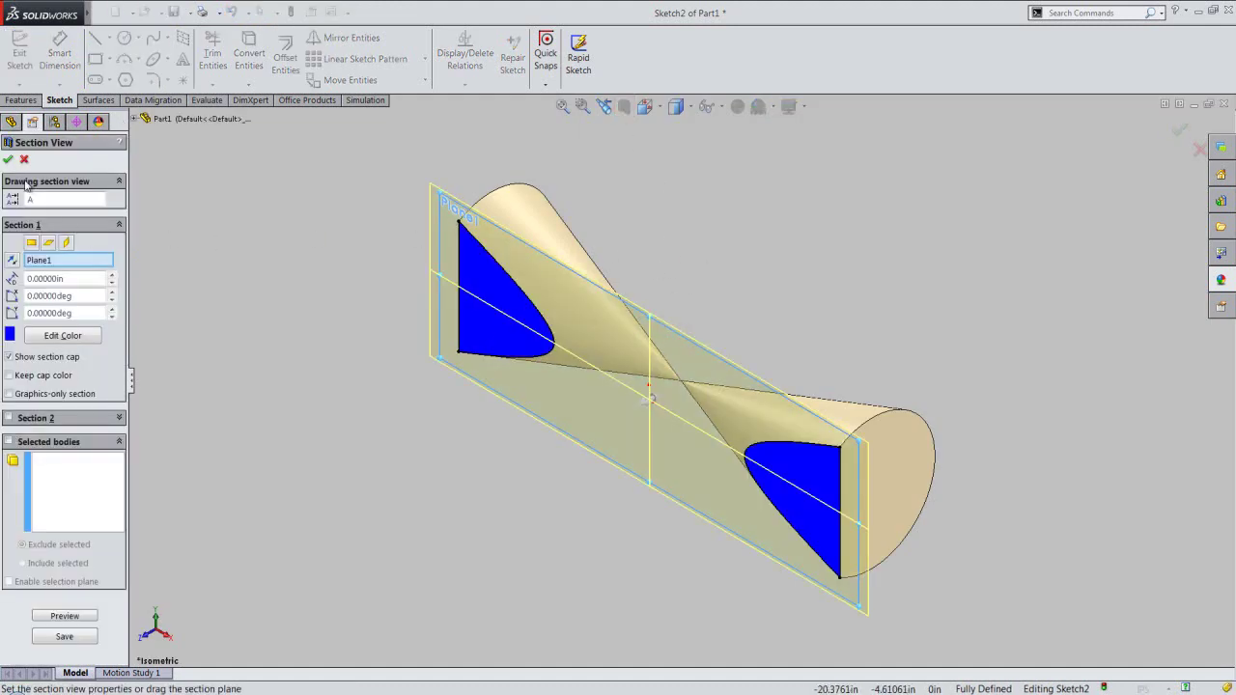
left_click(8, 160)
left_click(496, 490)
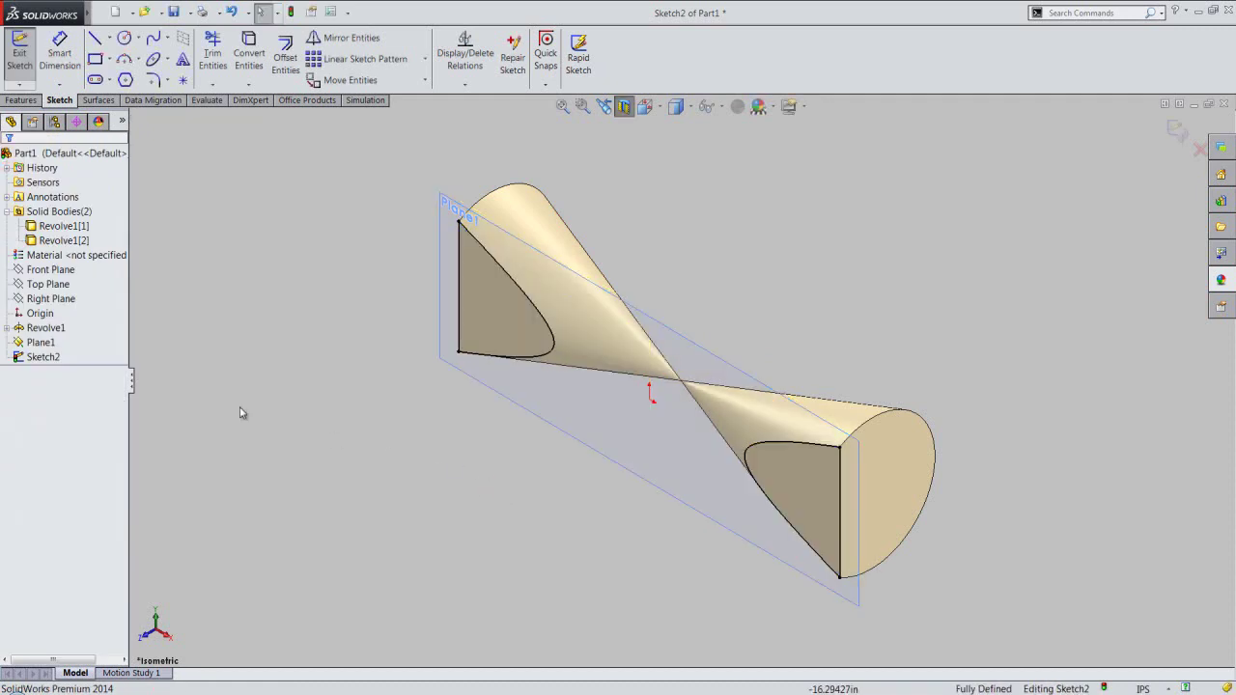
- Hide Plane1 from the feature tree and clear the selection
left_click(40, 343)
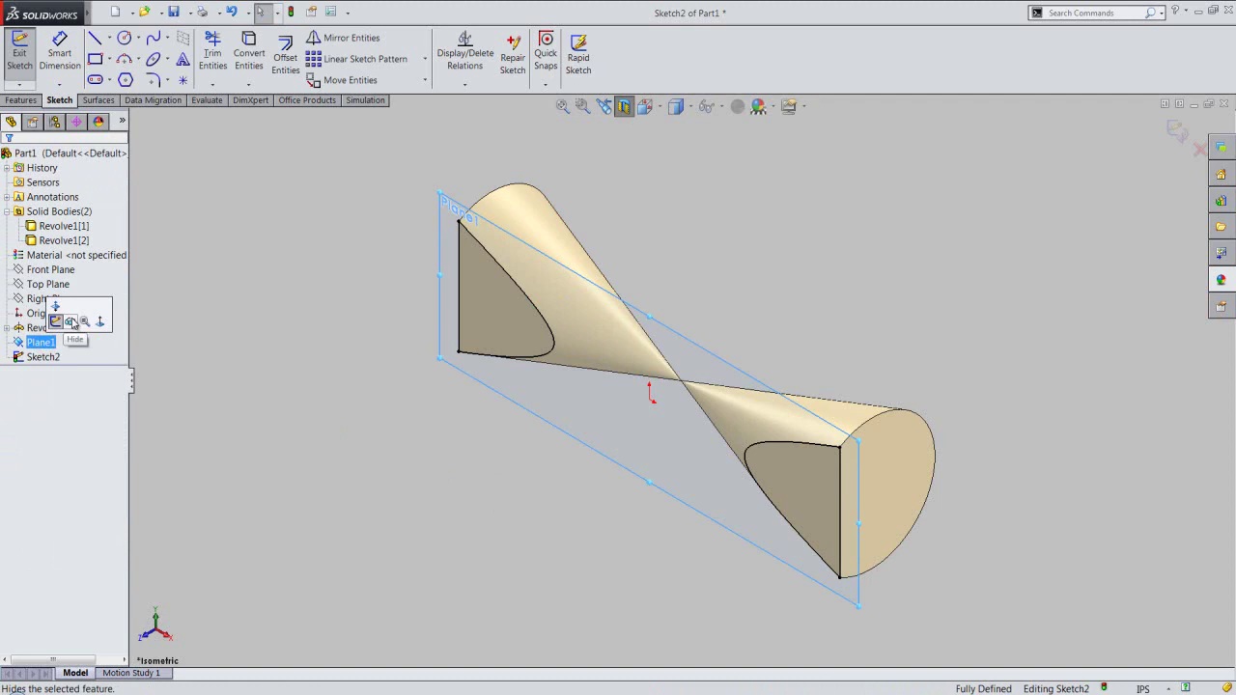
left_click(73, 321)
left_click(422, 476)
scroll(698, 463, "down", 2)
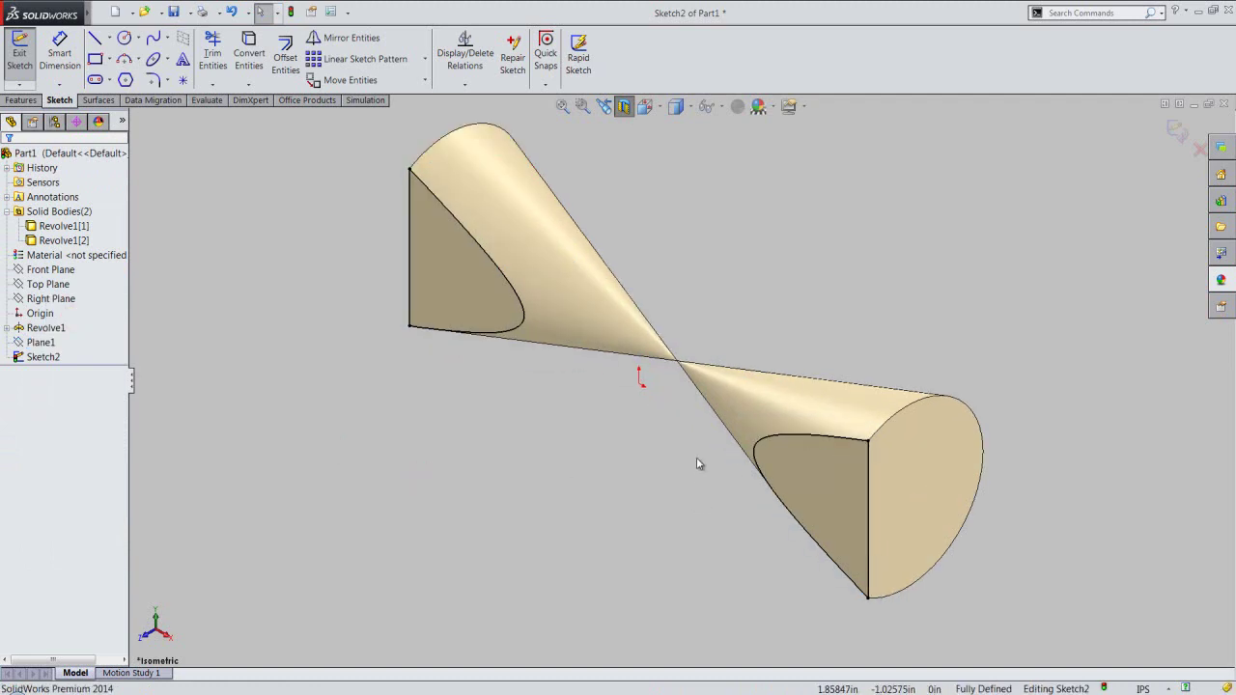
scroll(675, 376, "down", 1)
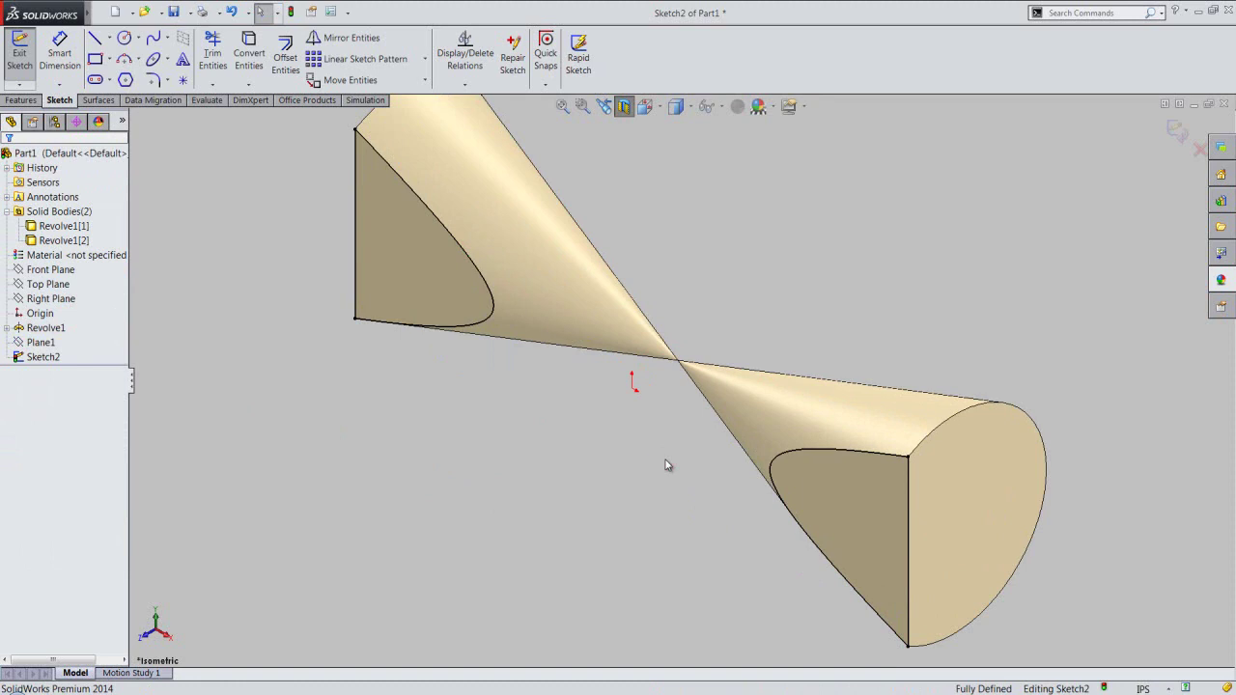
- Zoom to fit and set the view orientation to Front
left_click(561, 106)
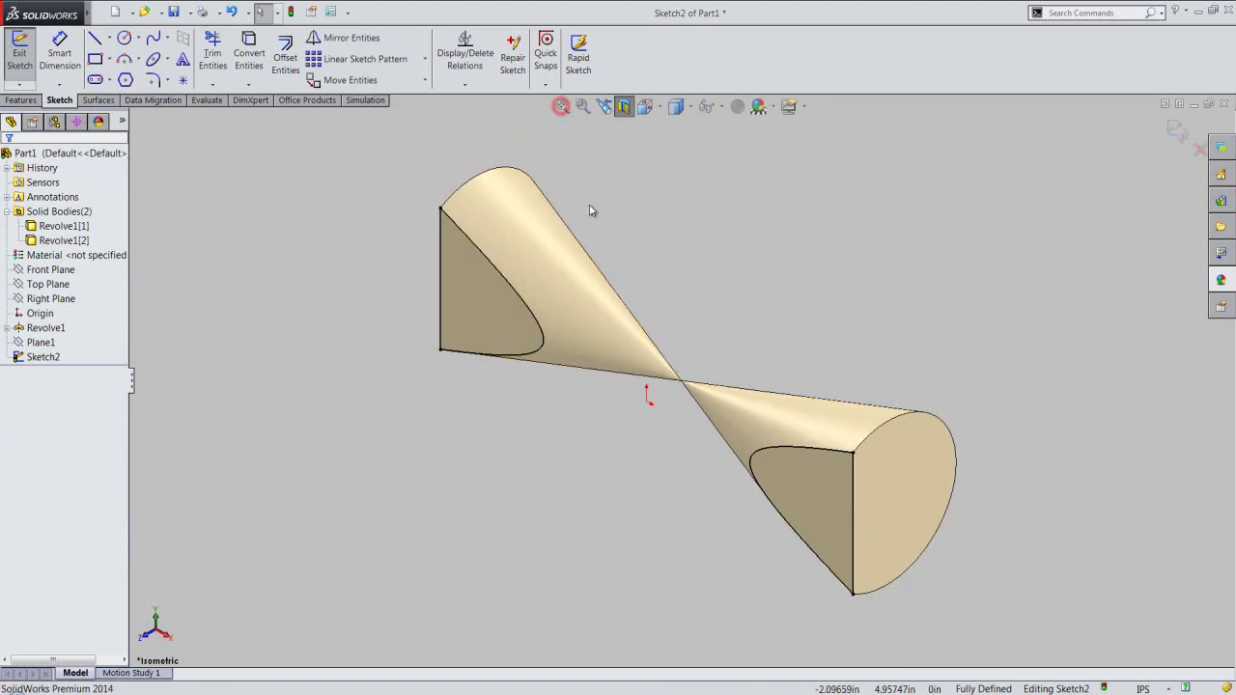
left_click(675, 106)
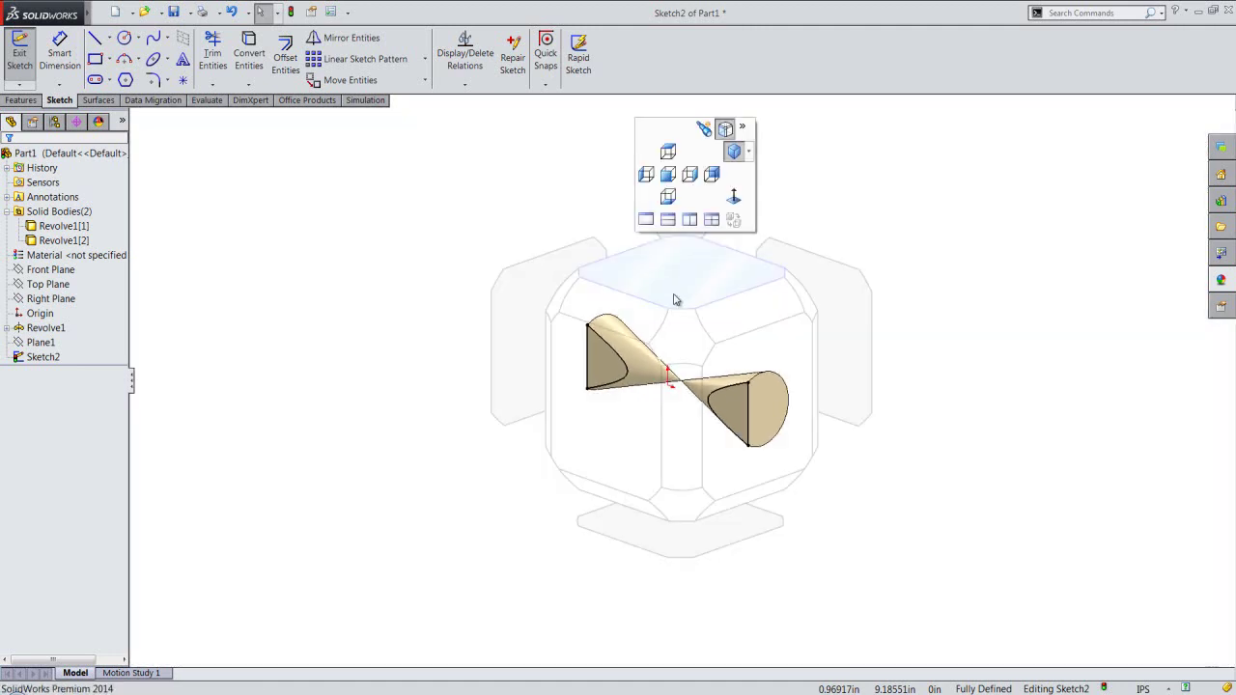
left_click(632, 395)
scroll(758, 362, "down", 2)
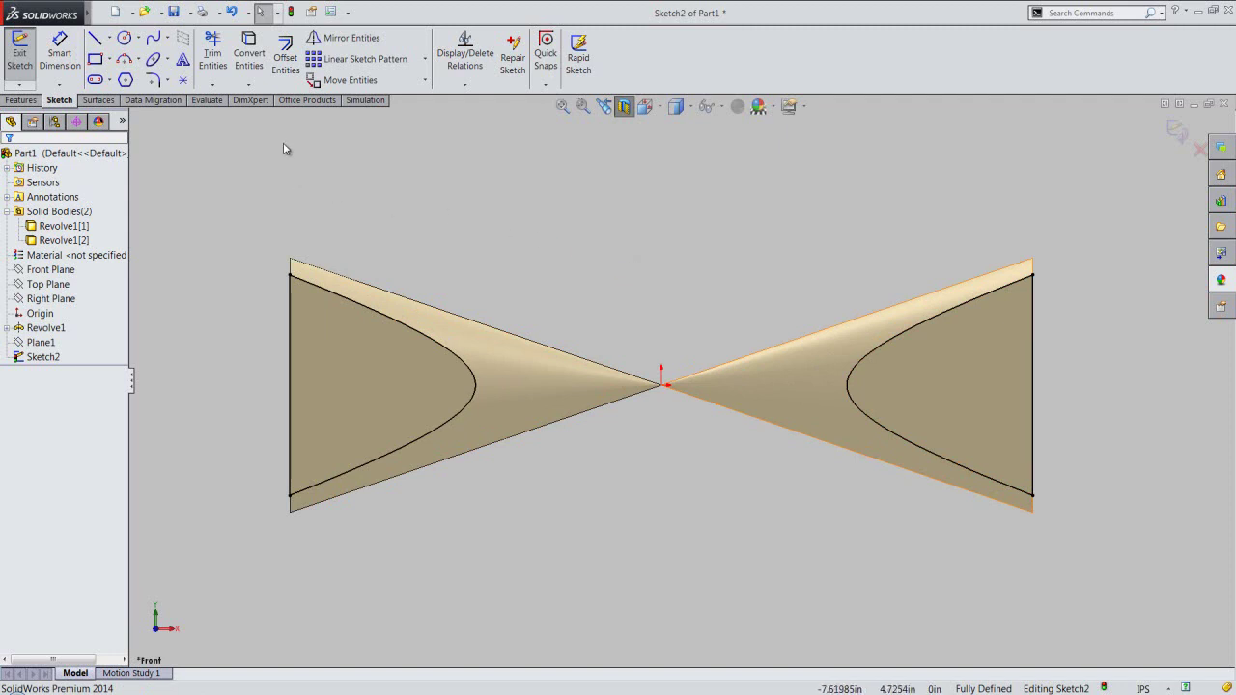
- Convert the cones' left and right 5-inch end edges into sketch lines, then select both lines
left_click(248, 53)
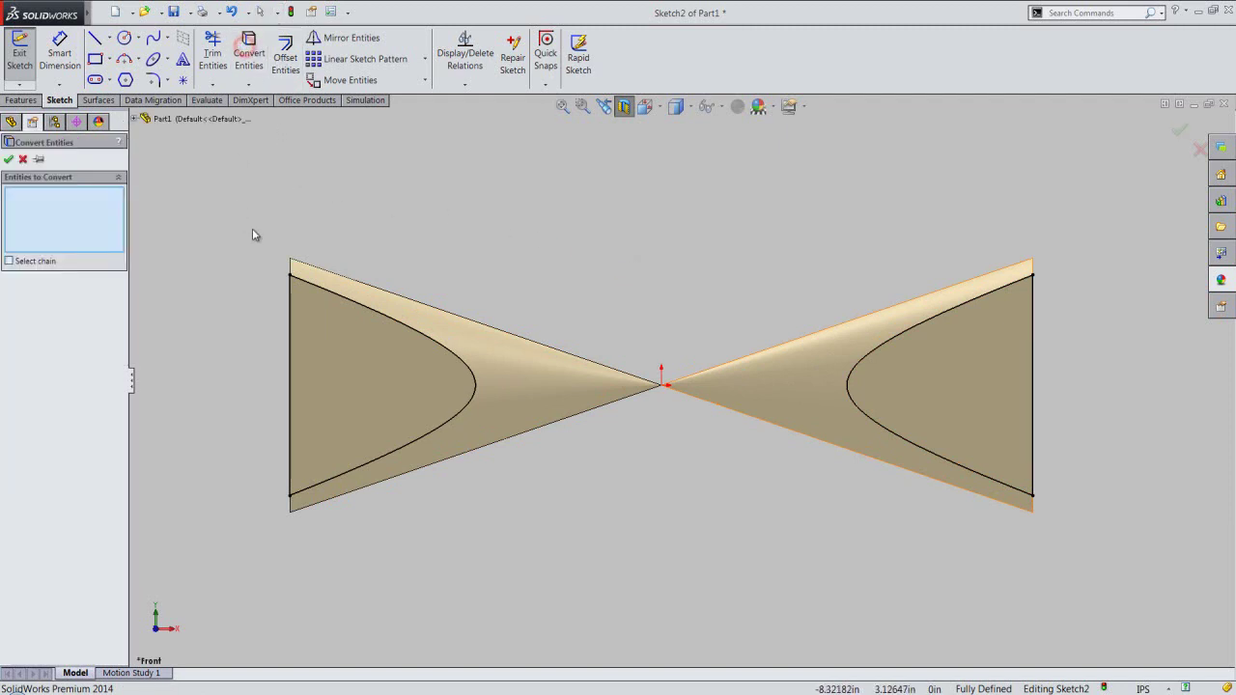
left_click(291, 270)
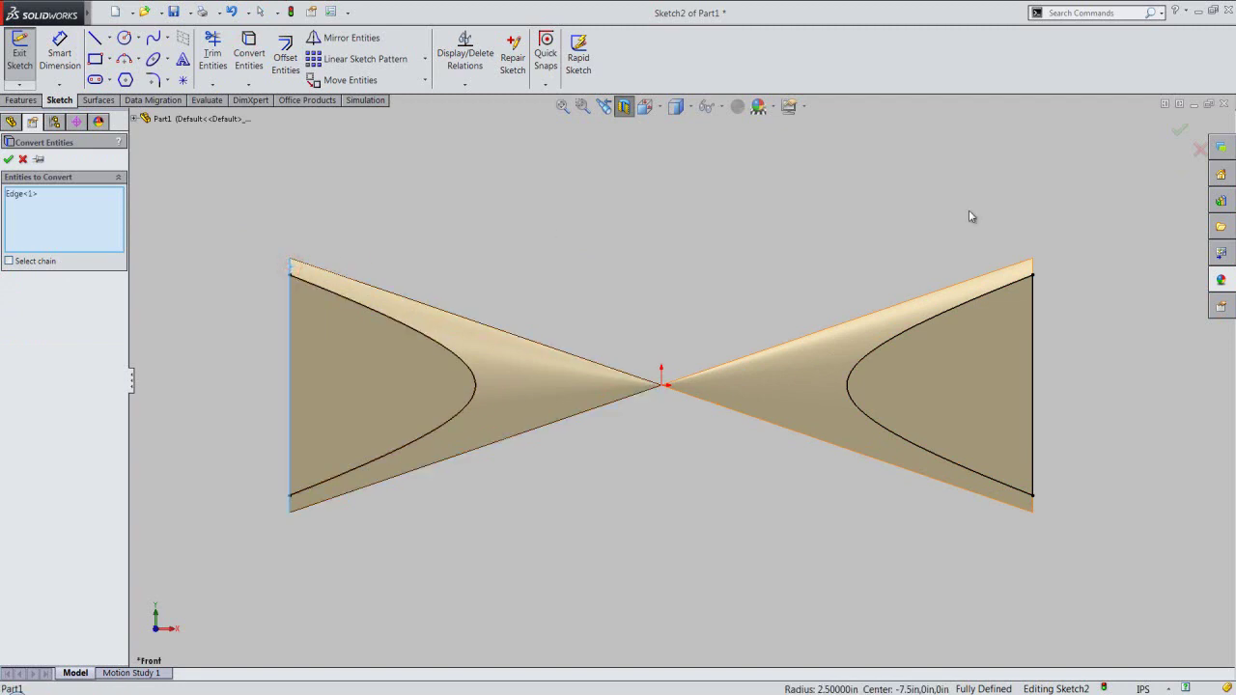
left_click(1033, 270)
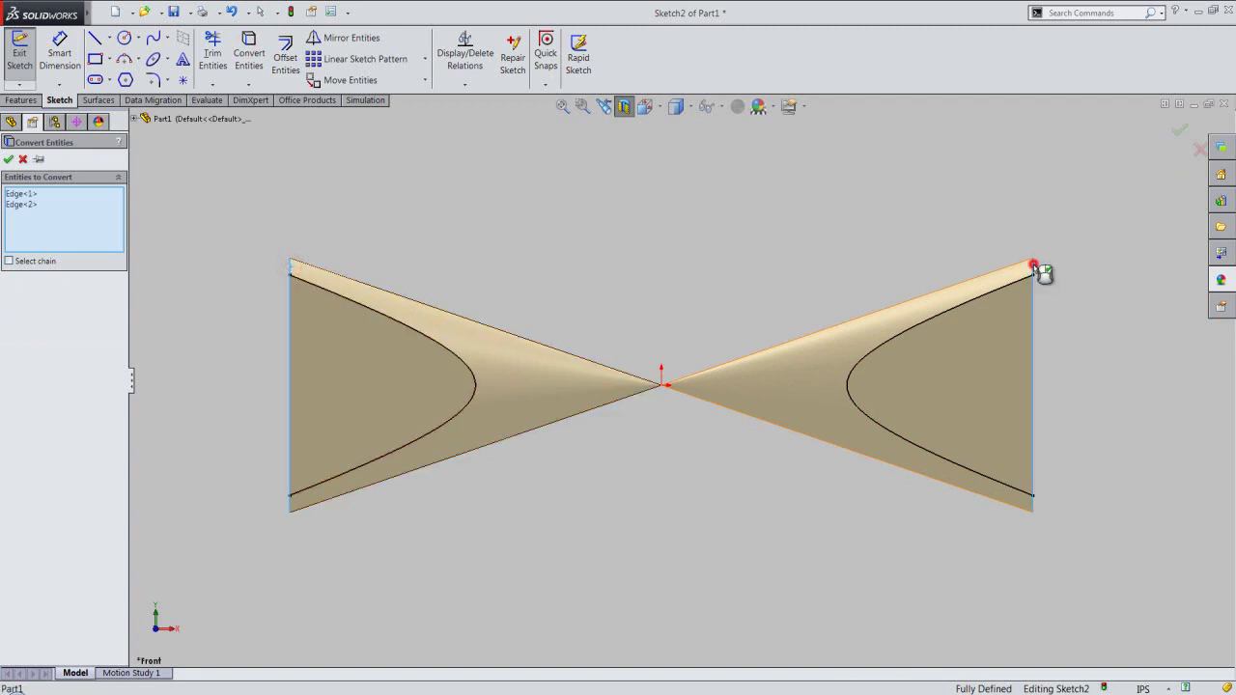
key("Return")
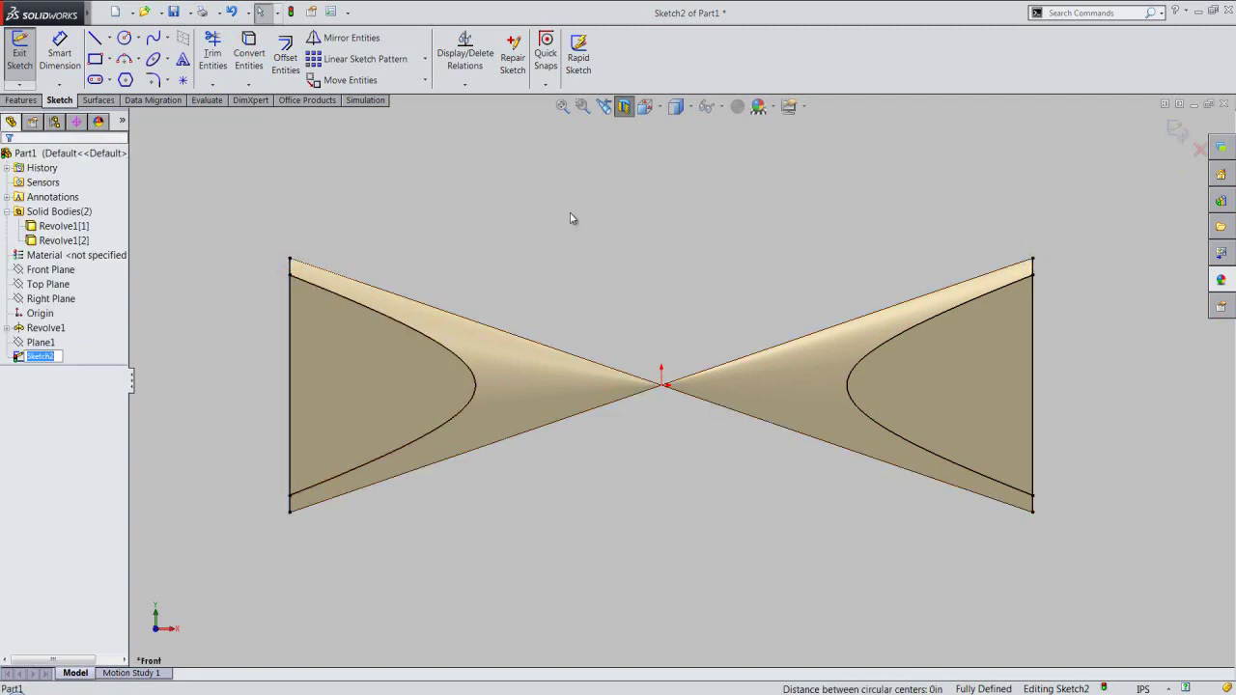
left_click(292, 270)
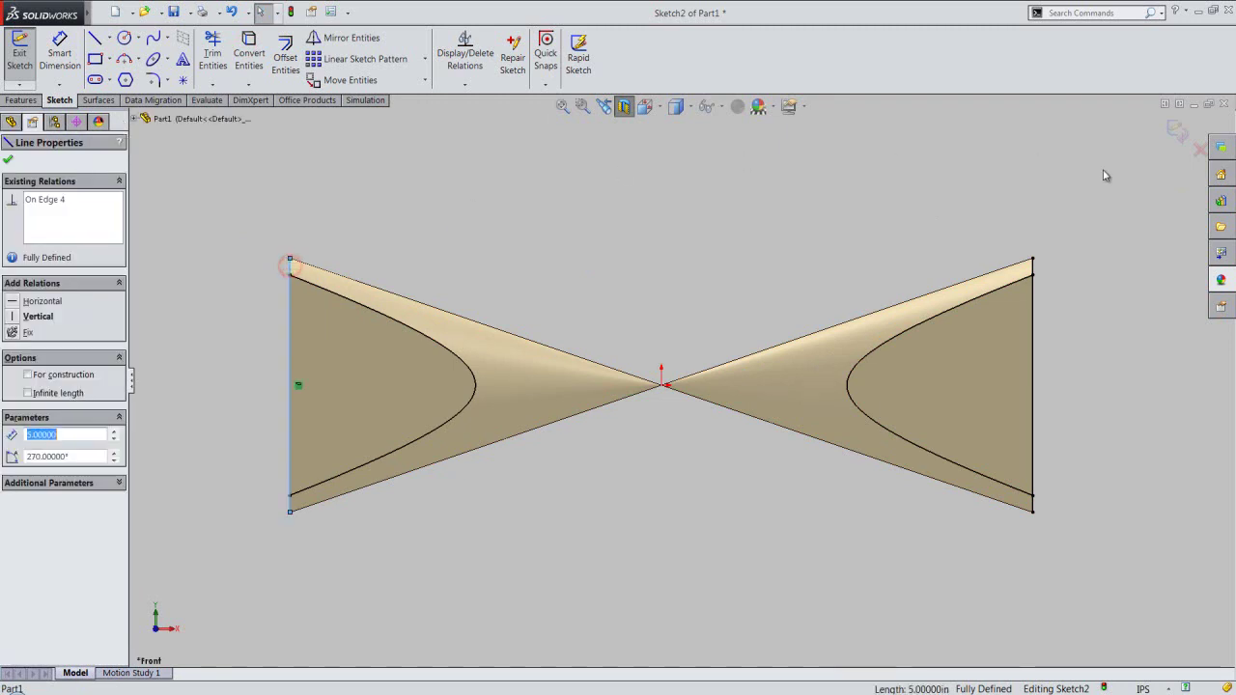
left_click(1033, 272, "ctrl")
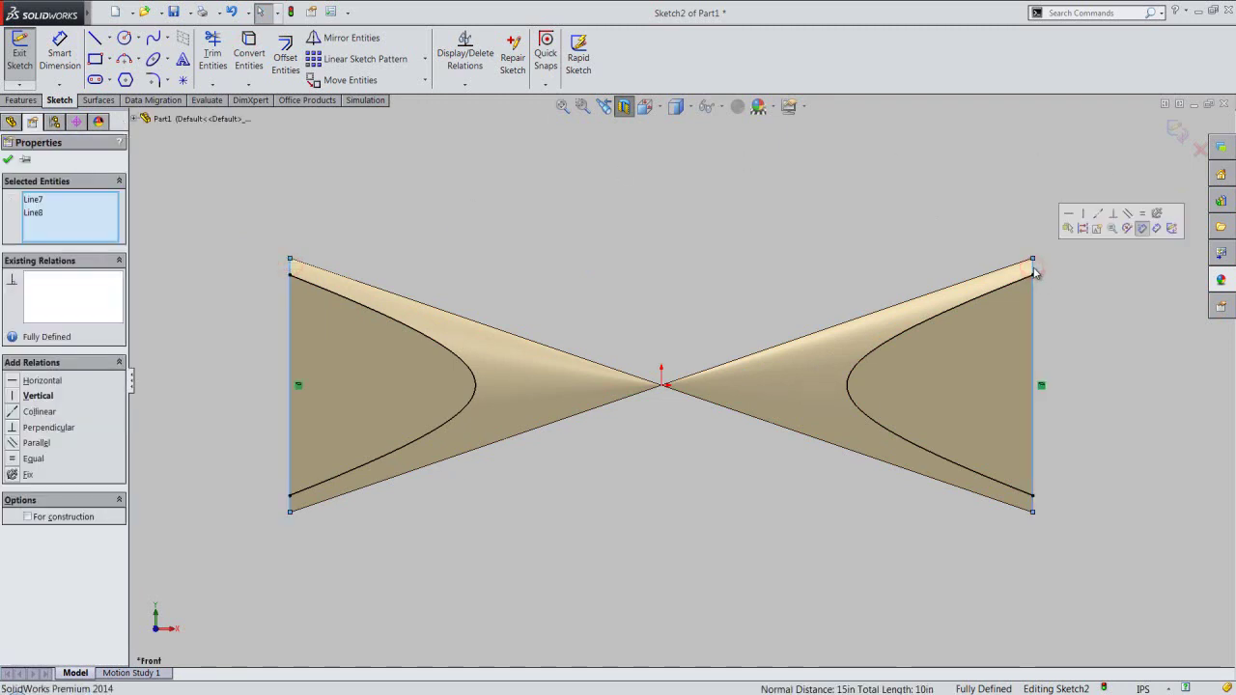
- Draw two 15.81-inch diagonal lines joining opposite end-line corners, crossing at the origin
left_click(1084, 232)
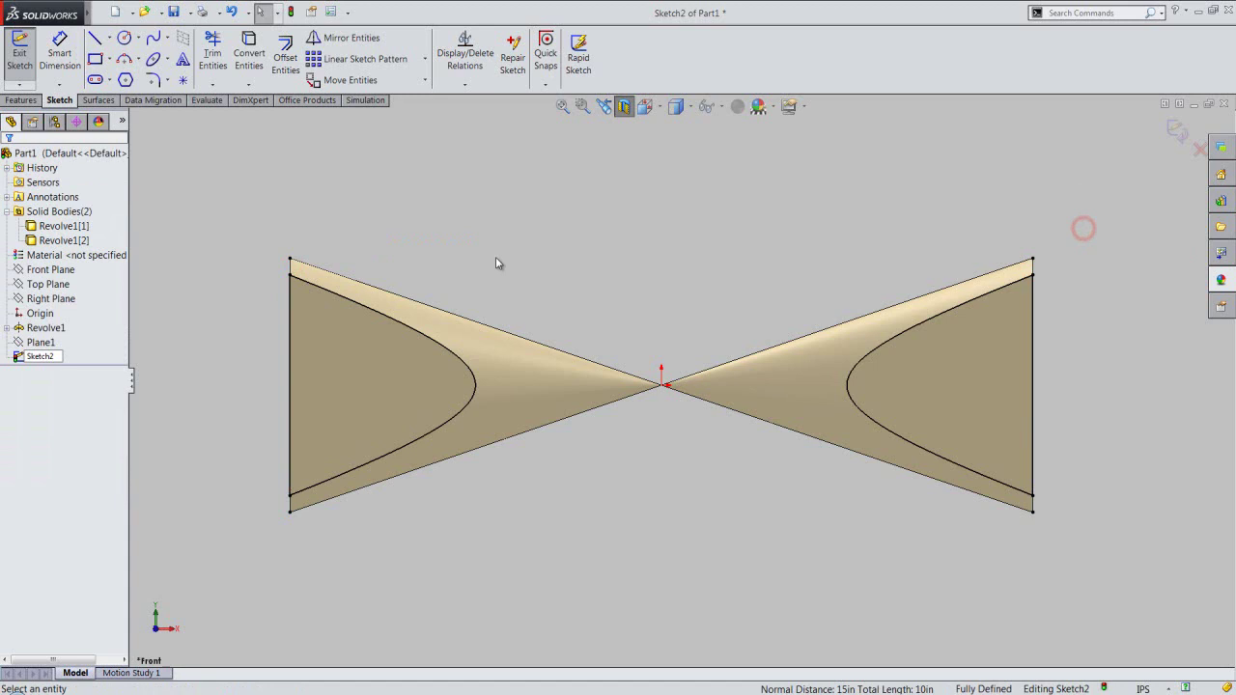
right_click(481, 203)
left_click(502, 202)
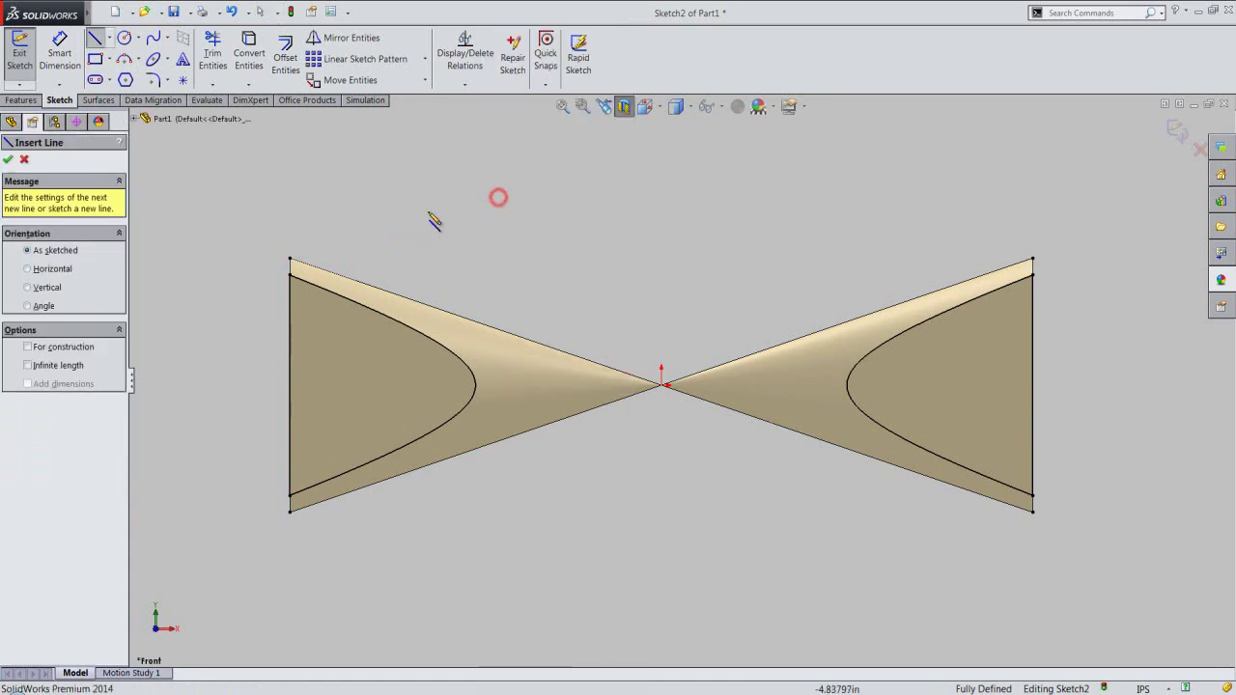
left_click(291, 260)
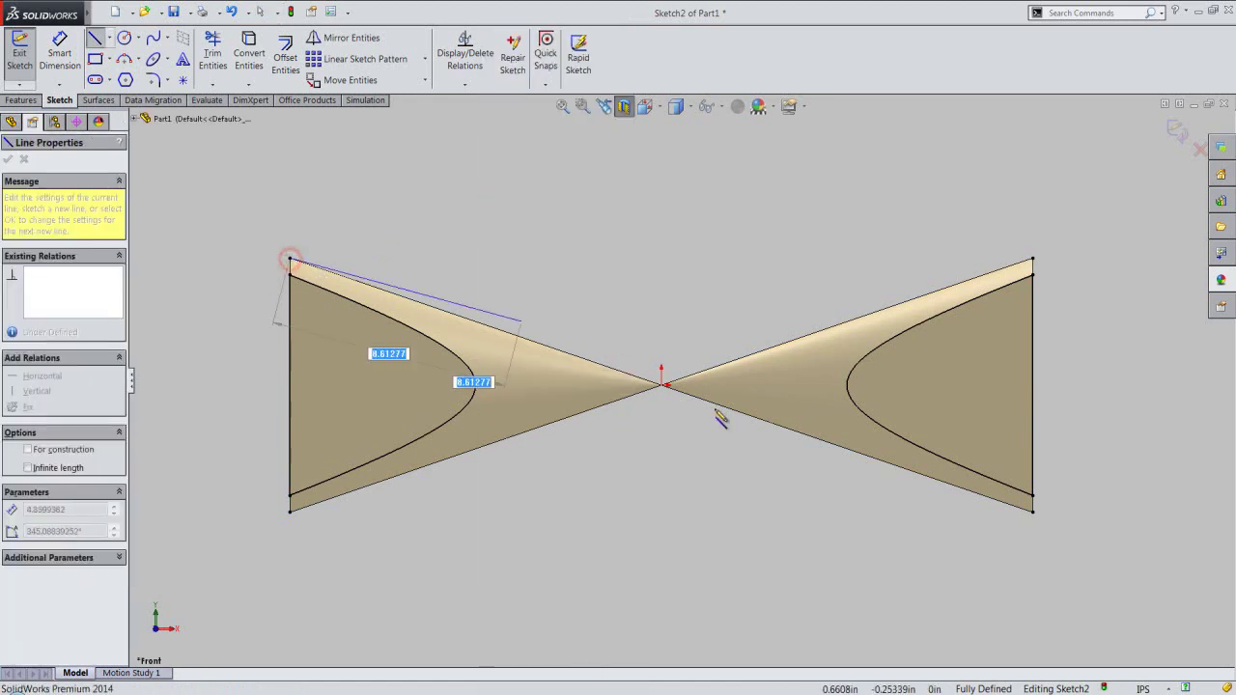
left_click(1035, 513)
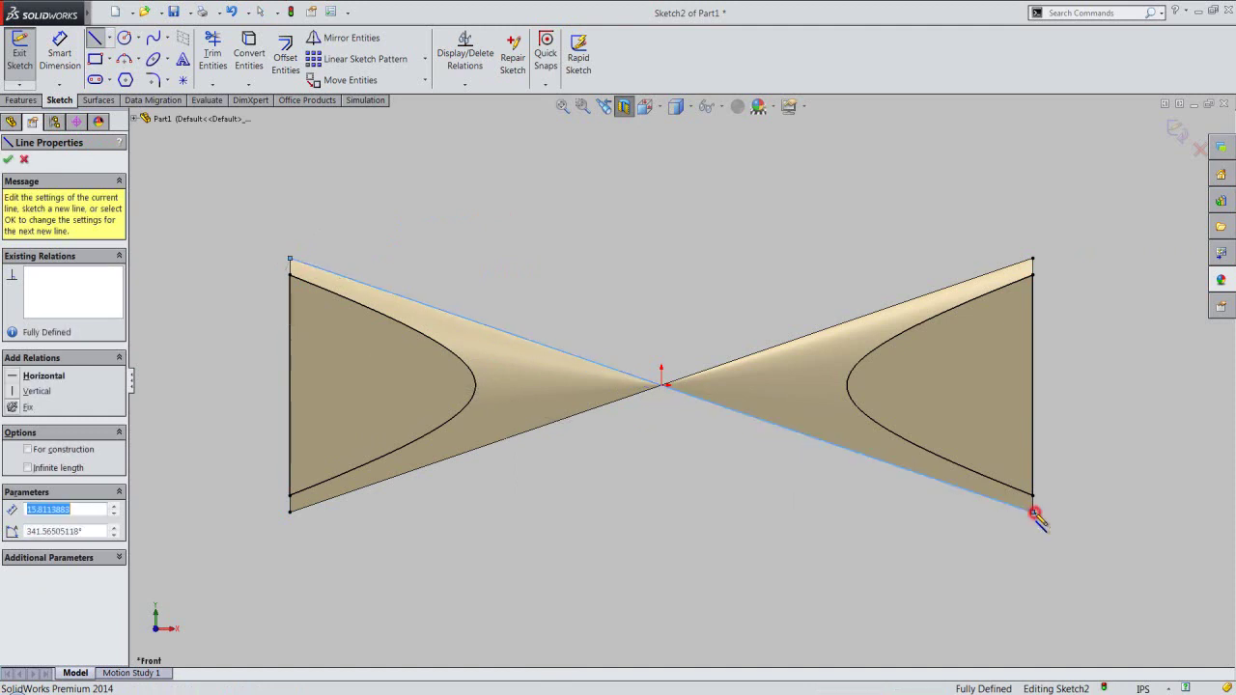
double_click(1125, 415)
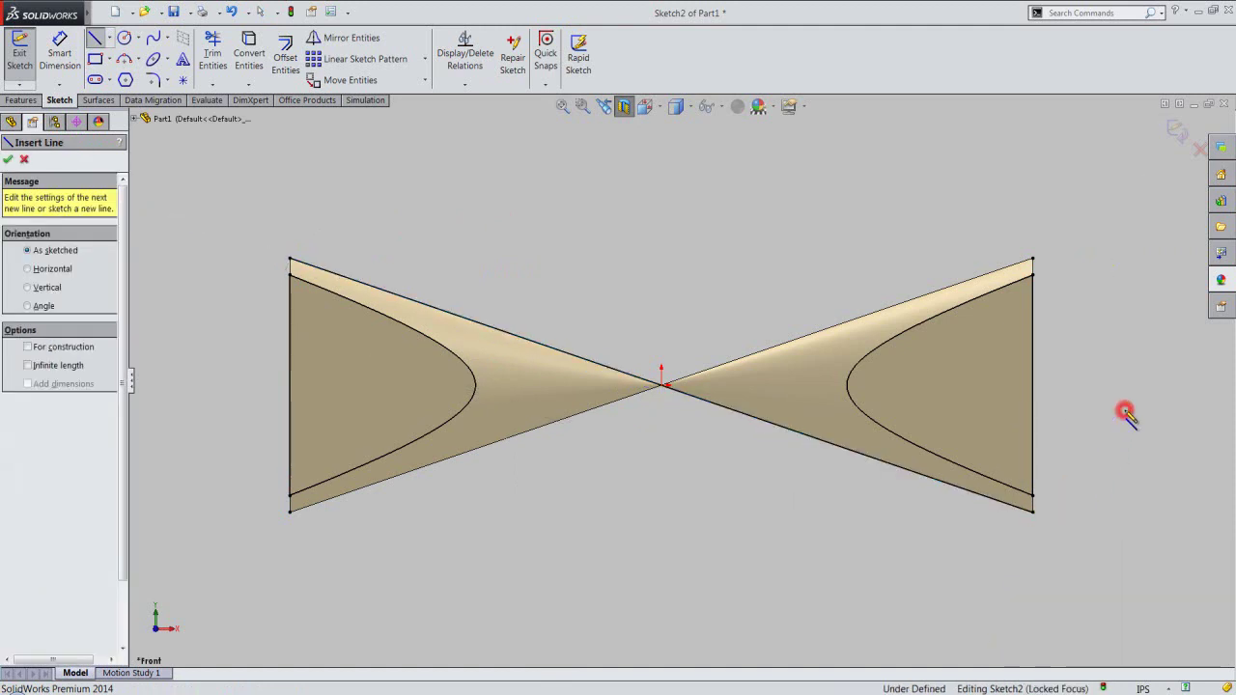
left_click(1032, 259)
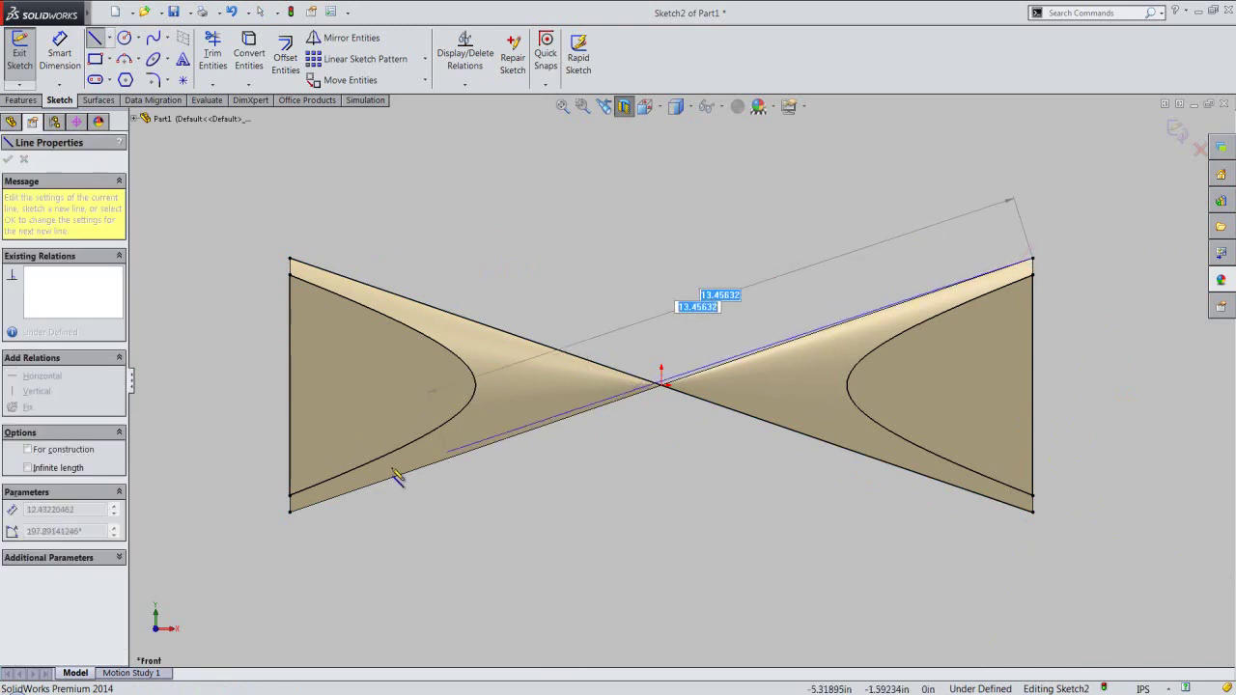
left_click(290, 512)
double_click(370, 575)
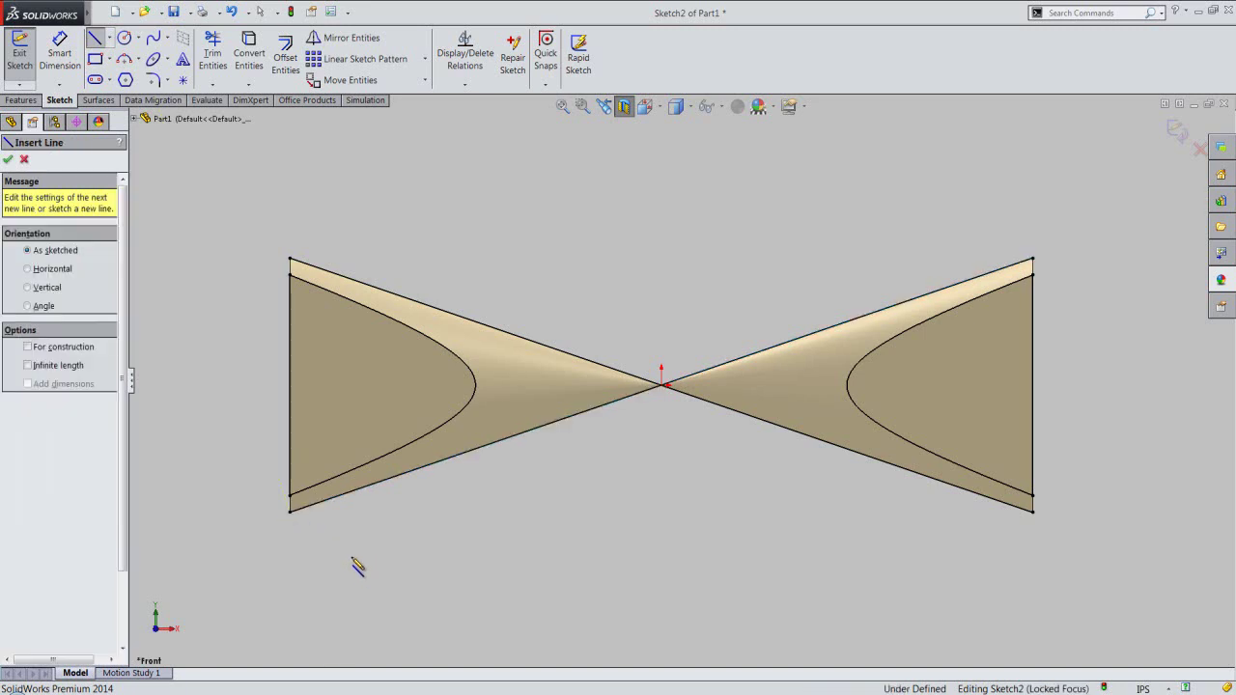
- Box-select the whole double-cone sketch and copy it
left_click(8, 161)
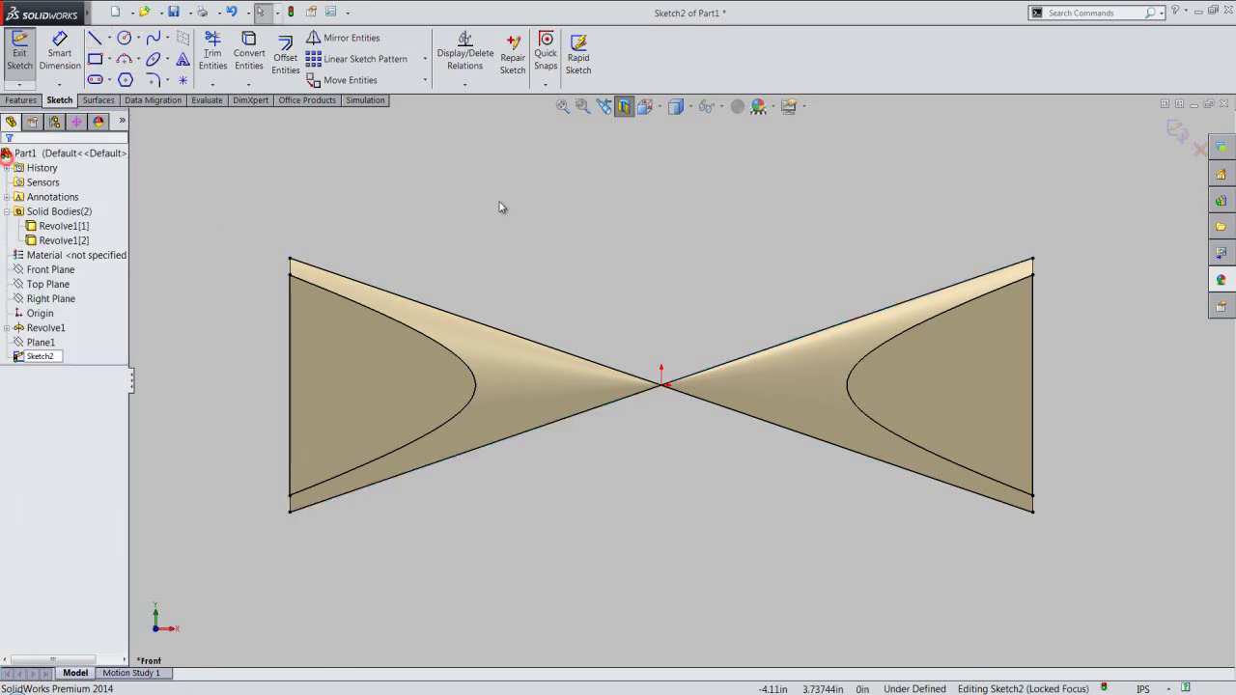
mouse_move(237, 178)
left_mouse_down()
mouse_move(525, 343)
mouse_move(1152, 616)
left_mouse_up()
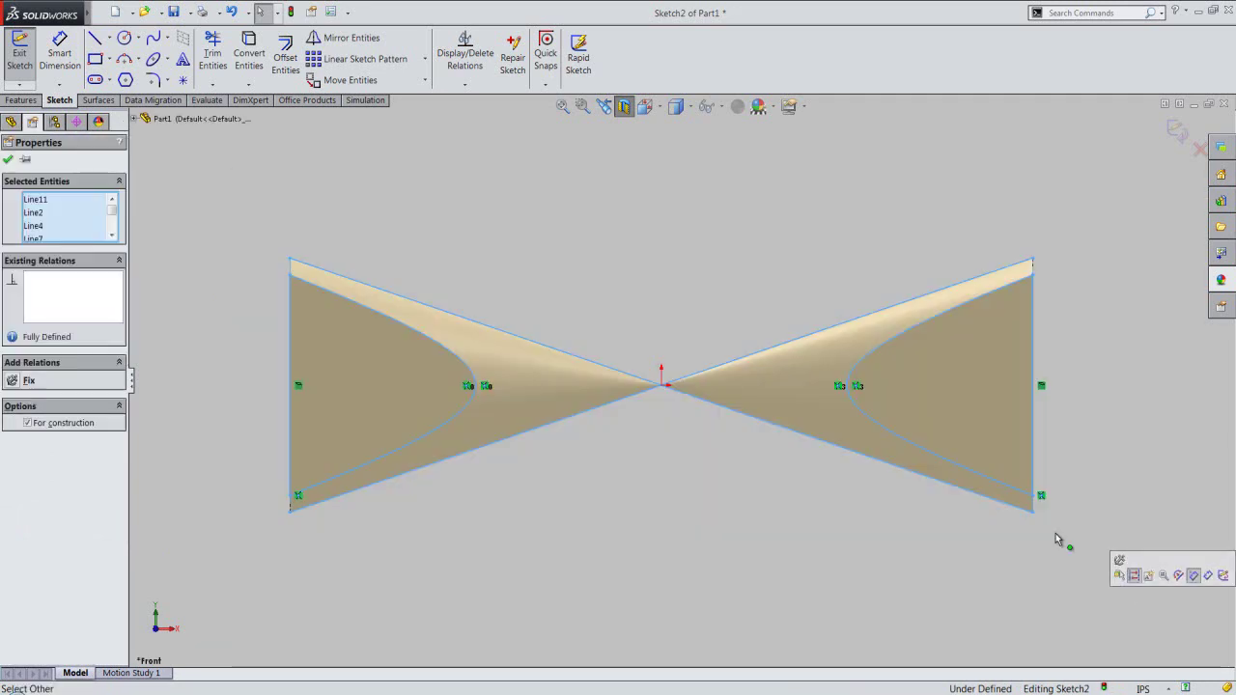
left_click(103, 13)
mouse_move(127, 13)
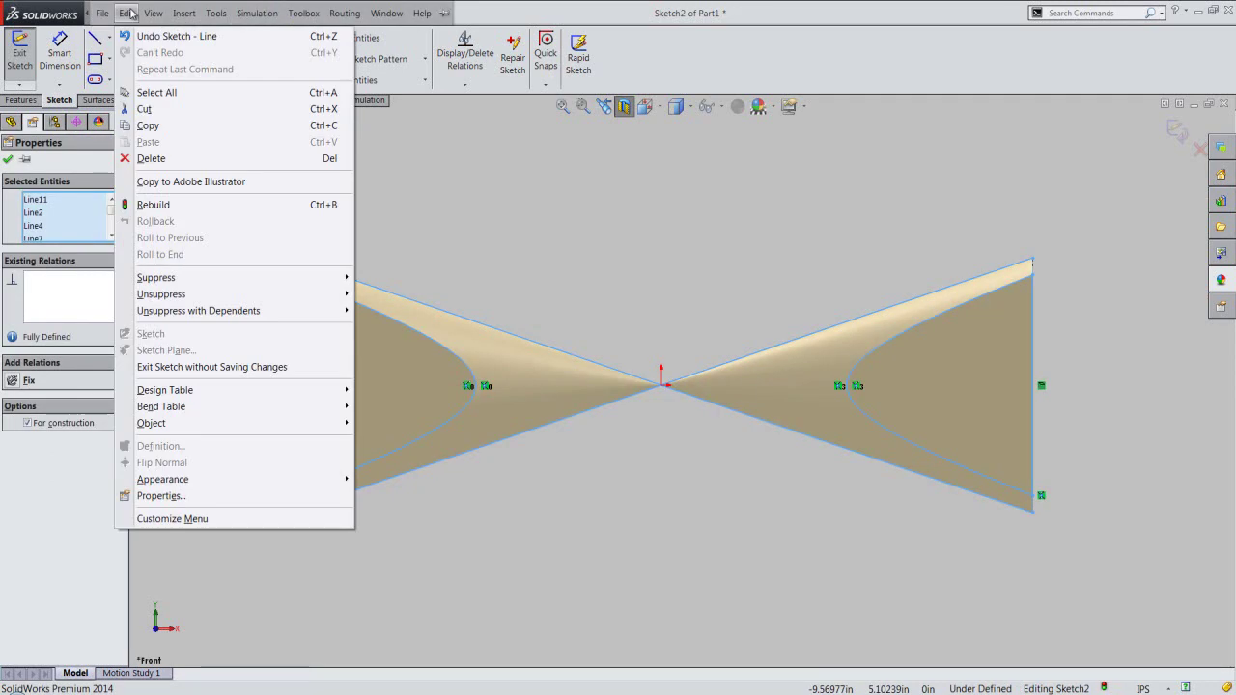
left_click(154, 125)
- Create a new part, Part2, and start a sketch on its Front Plane
left_click(176, 154)
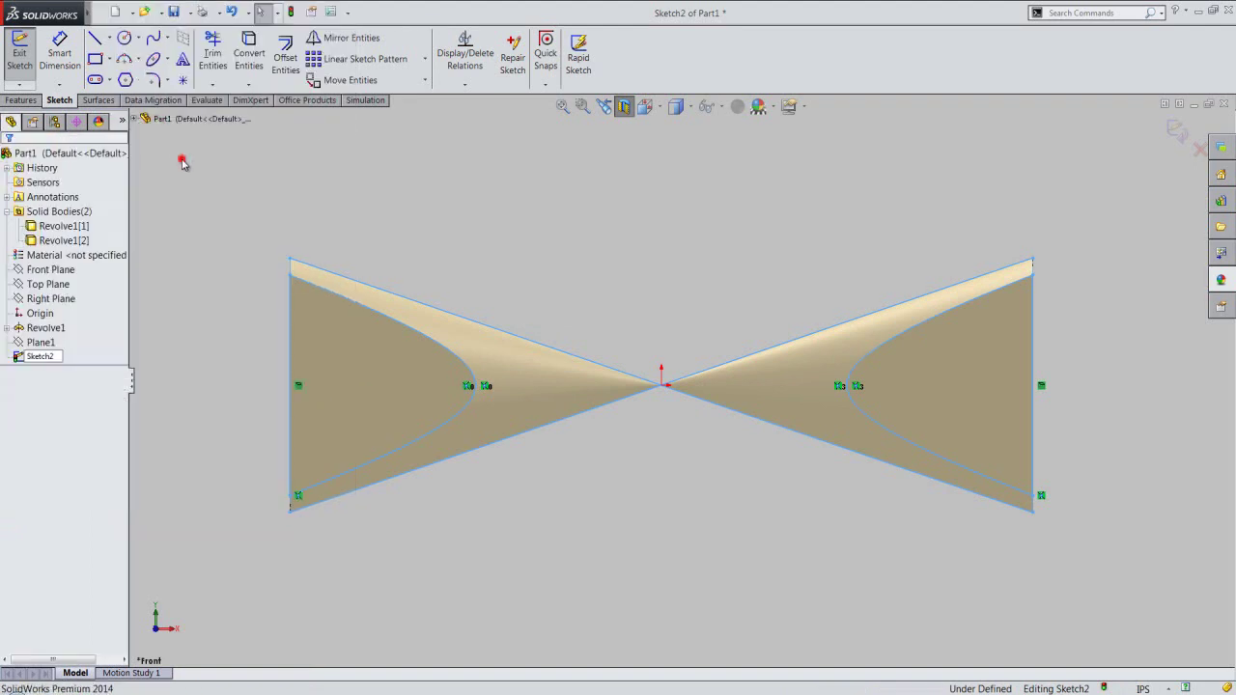
key("ctrl+n")
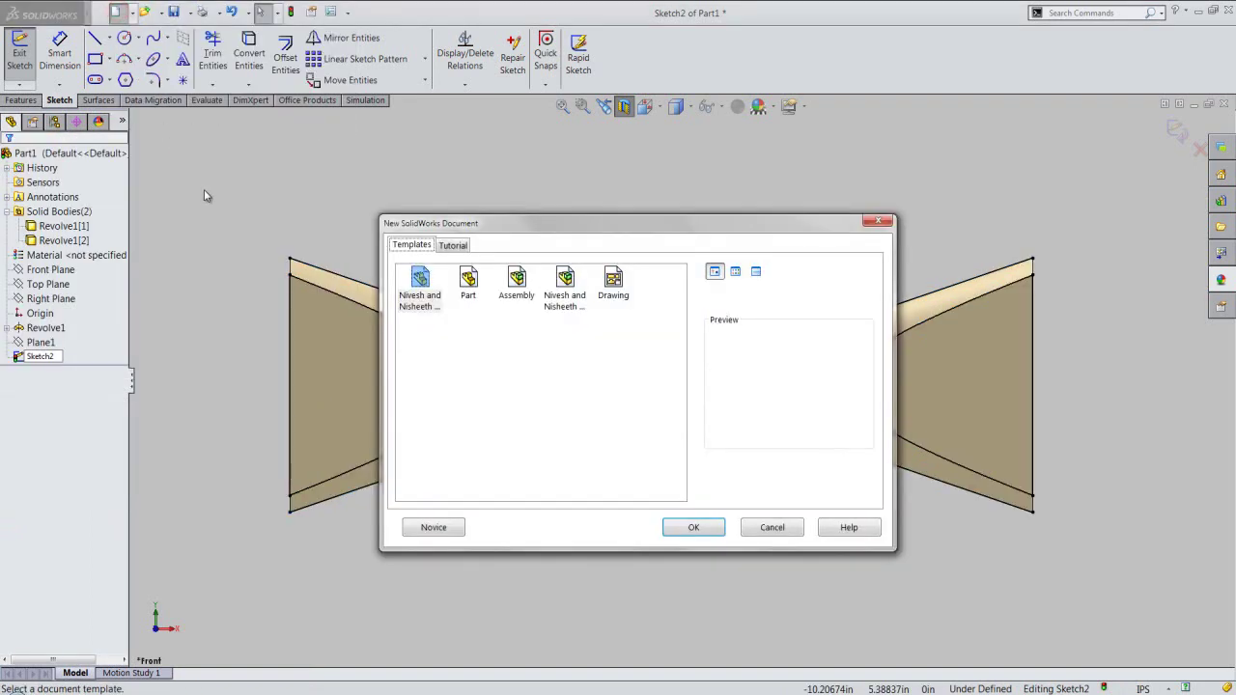
double_click(419, 283)
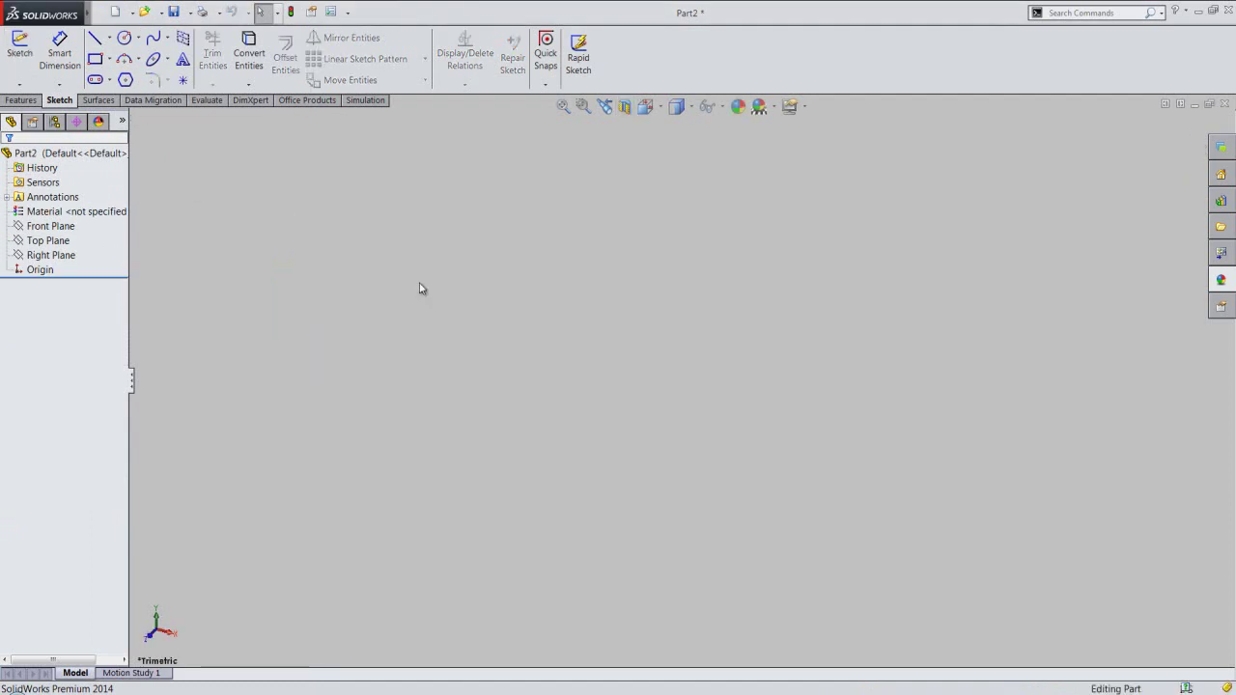
left_click(63, 228)
left_click(73, 209)
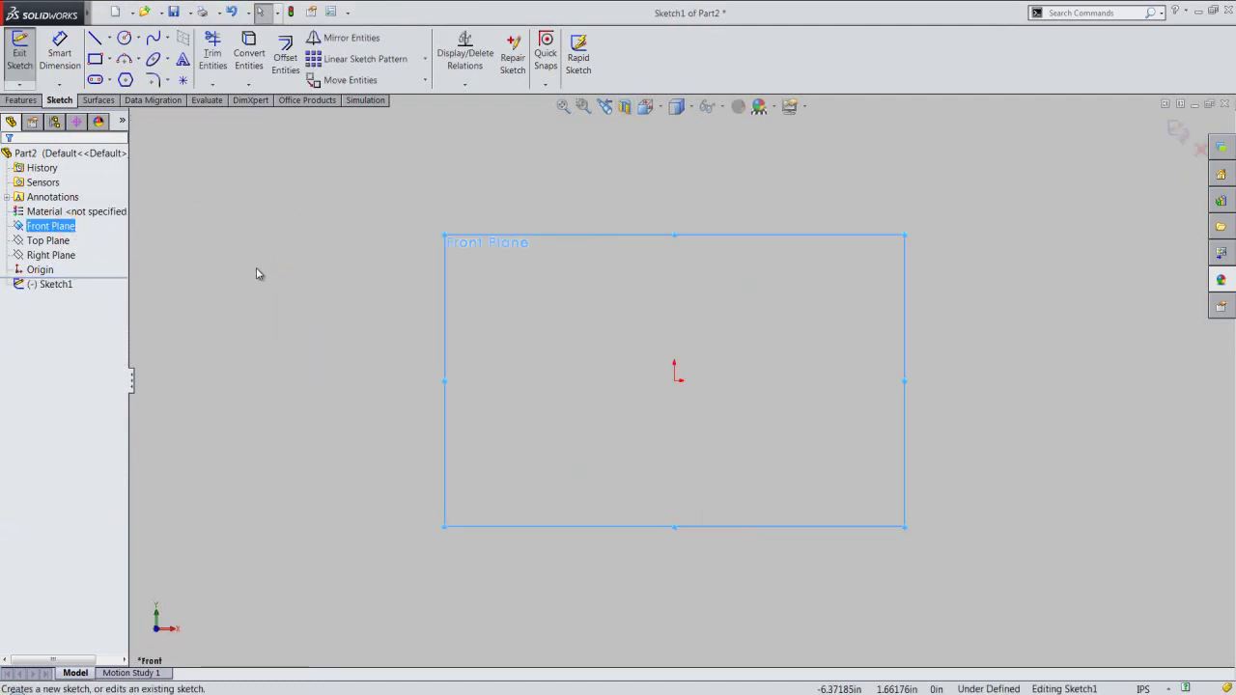
left_click(257, 271)
- Paste the copied sketch into Part2 and fit it in view
left_click(134, 13)
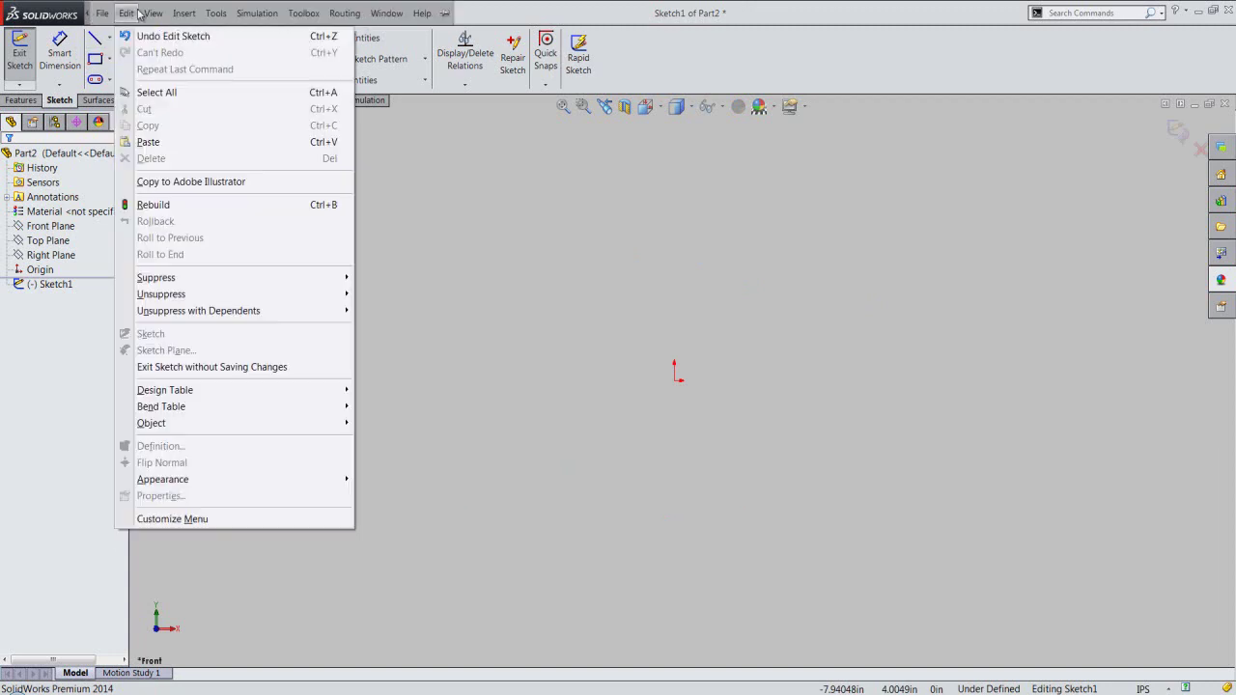
left_click(152, 142)
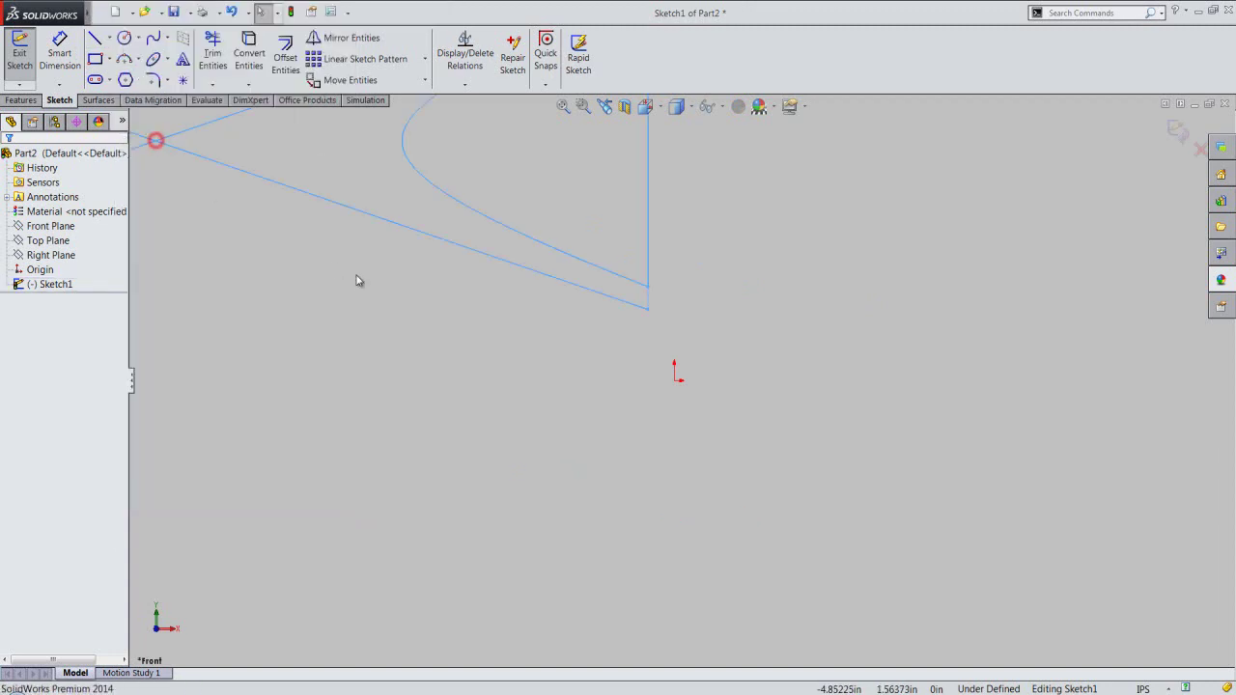
key("f")
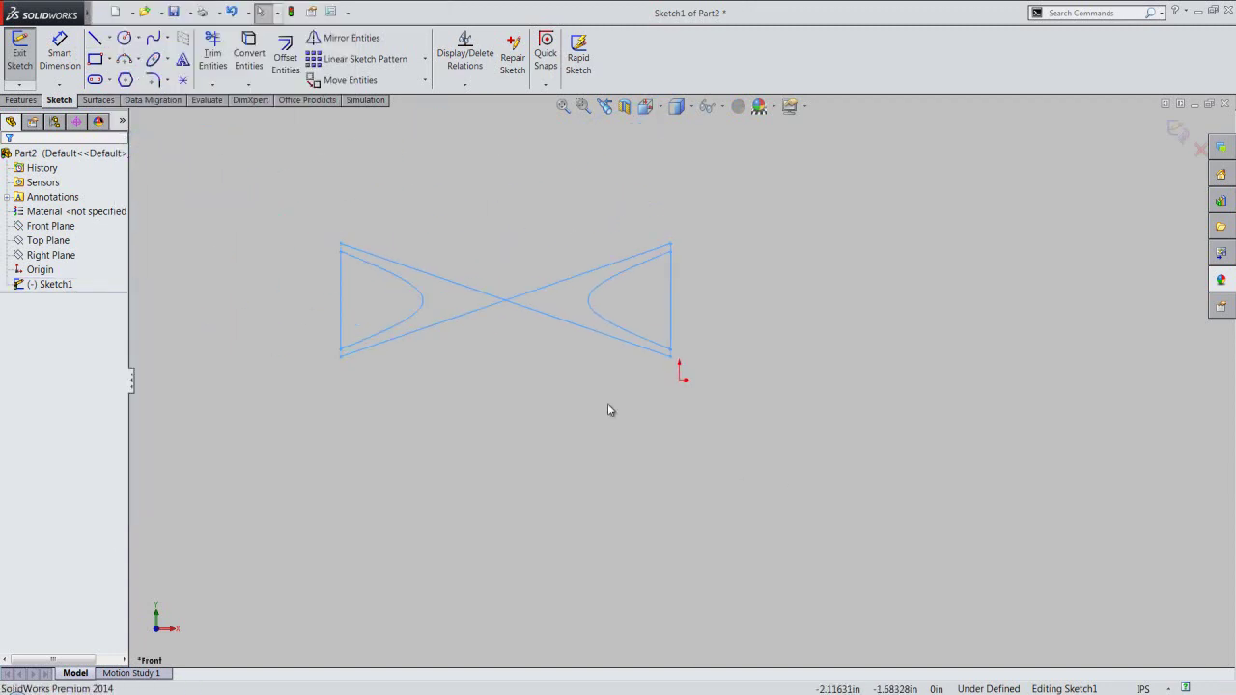
scroll(481, 293, "down", 2)
- Move the bow-tie sketch from its crossing point onto the origin with Move Entities
left_click(494, 186)
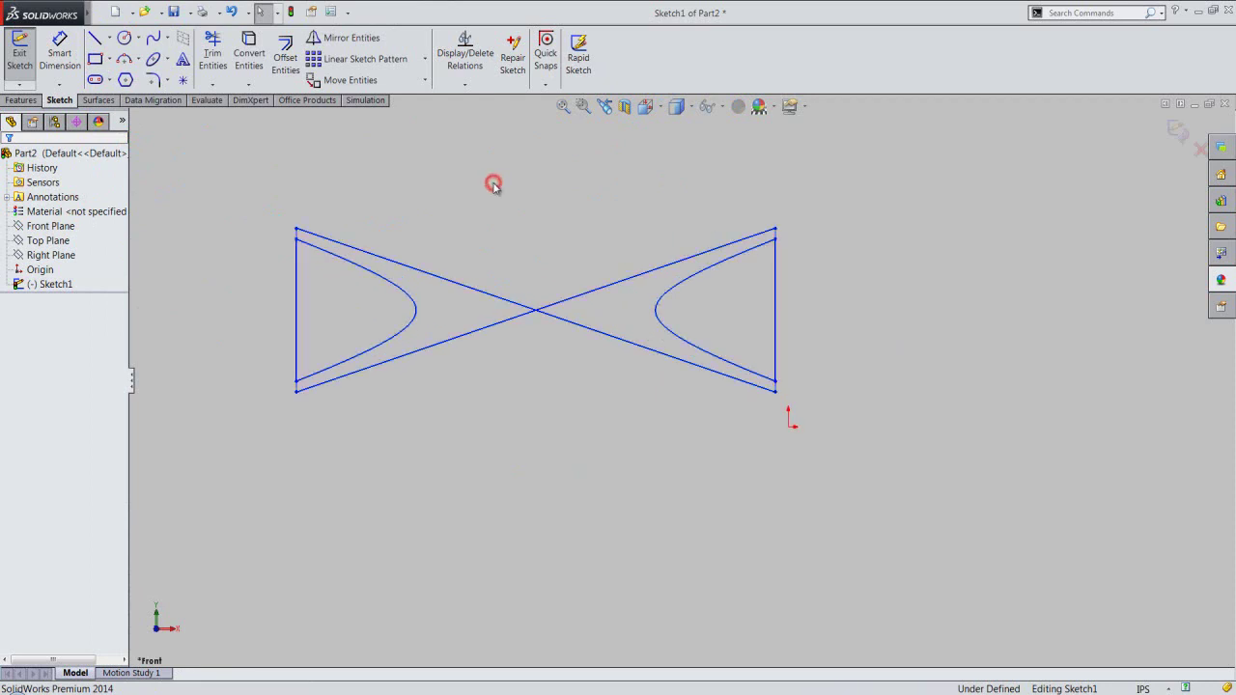
left_click_drag(253, 170, 820, 398)
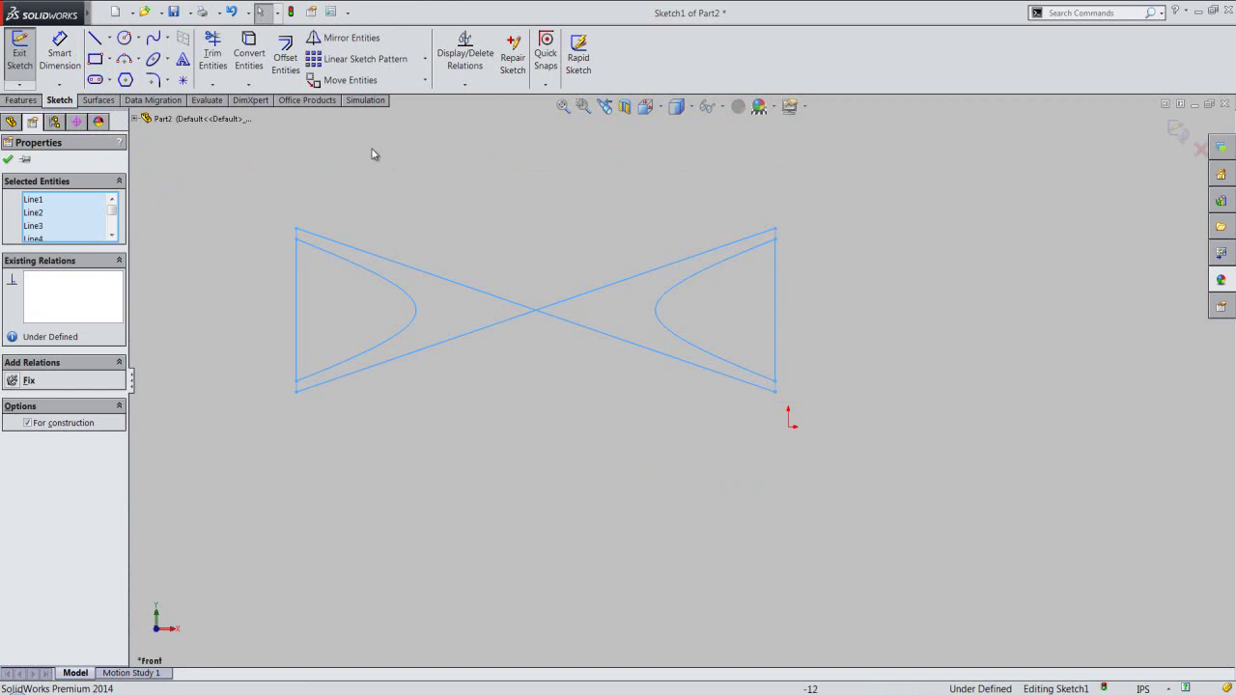
left_click(344, 79)
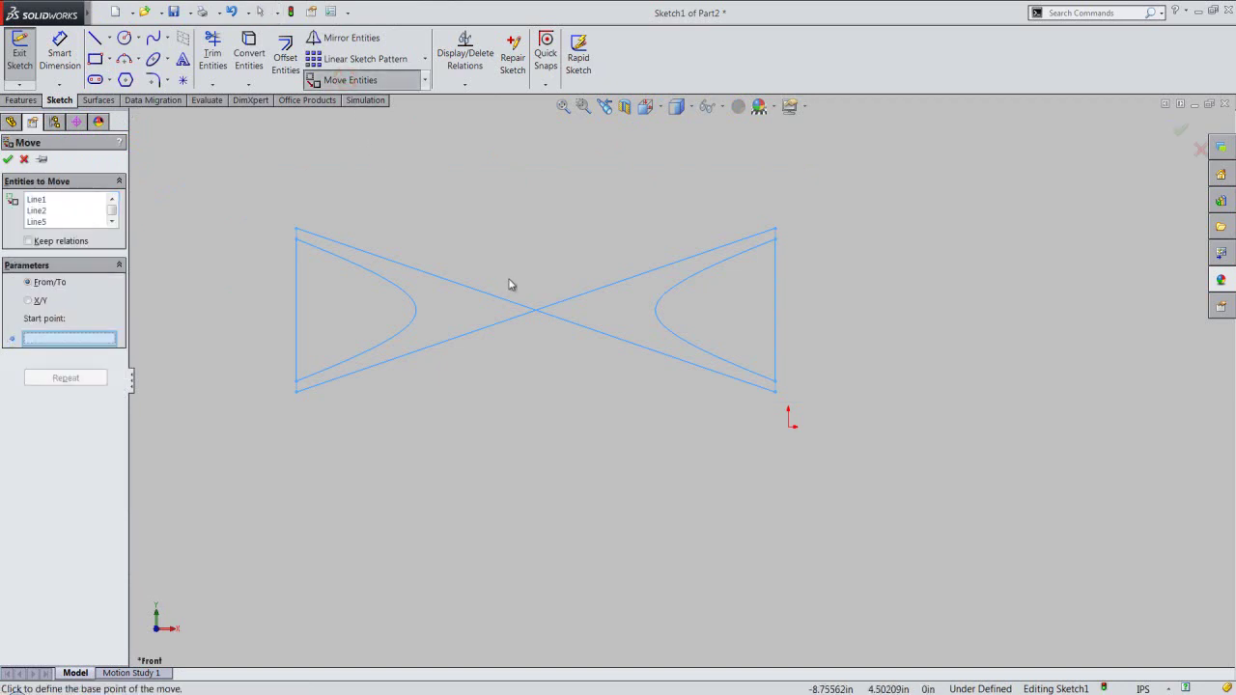
left_click(537, 311)
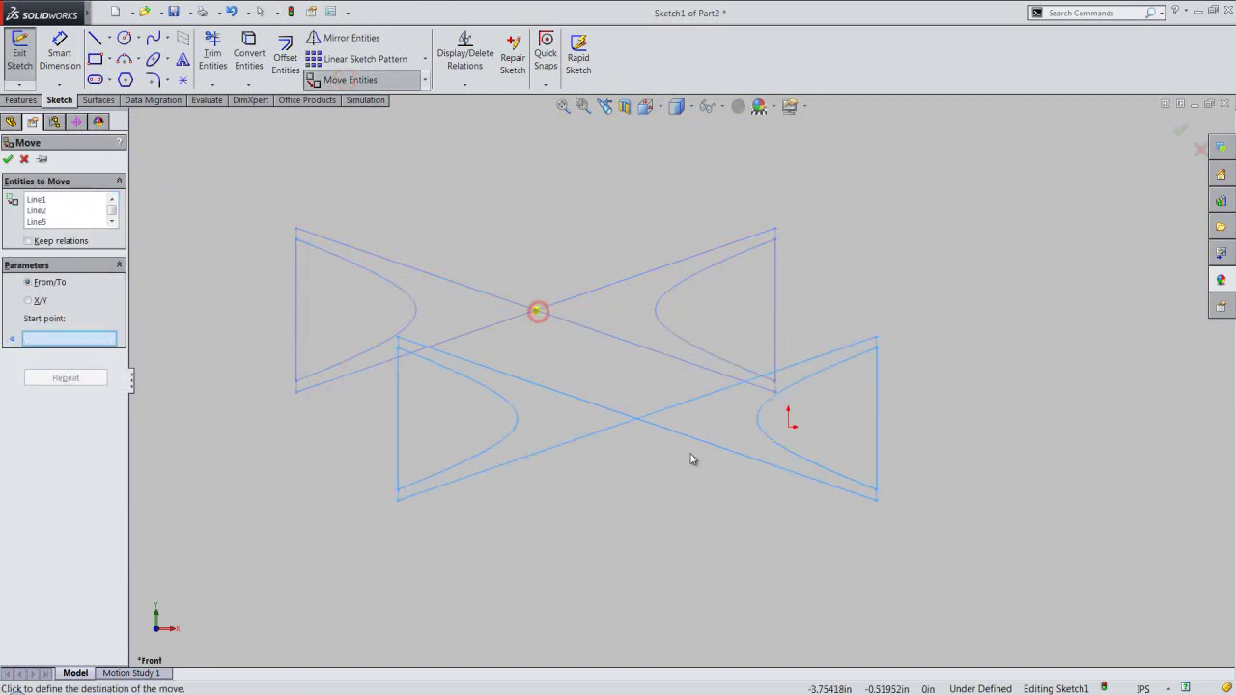
left_click(789, 426)
key("f")
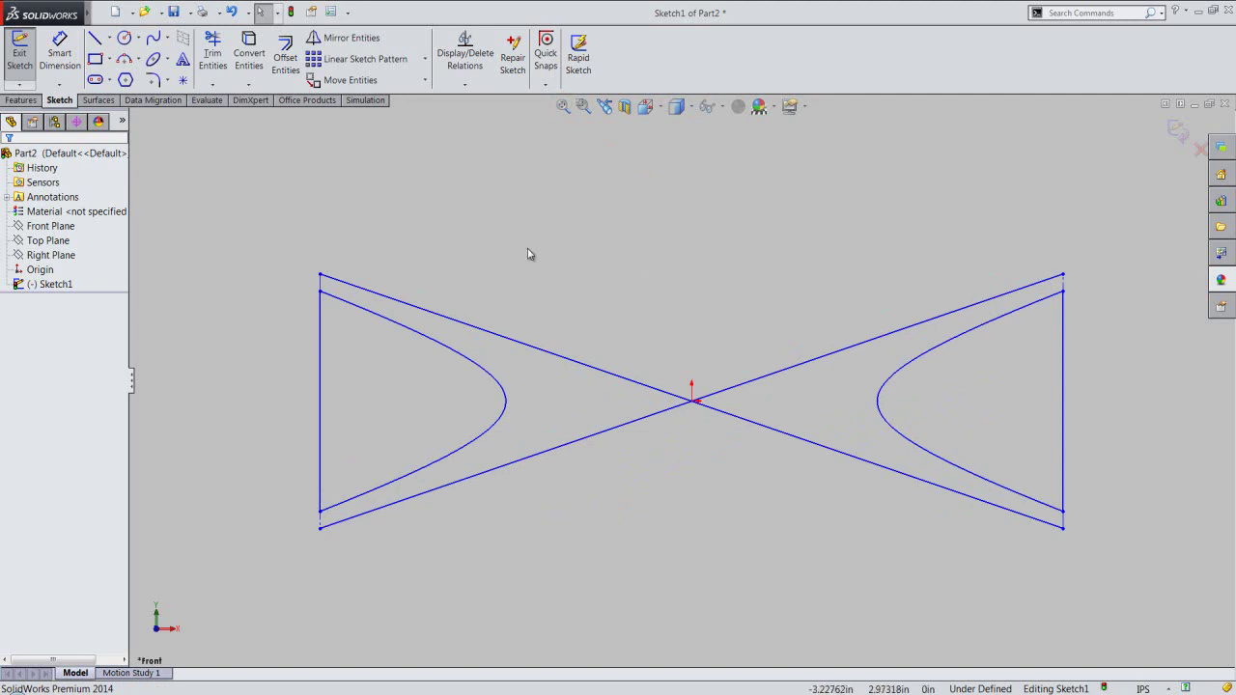
right_click(274, 205)
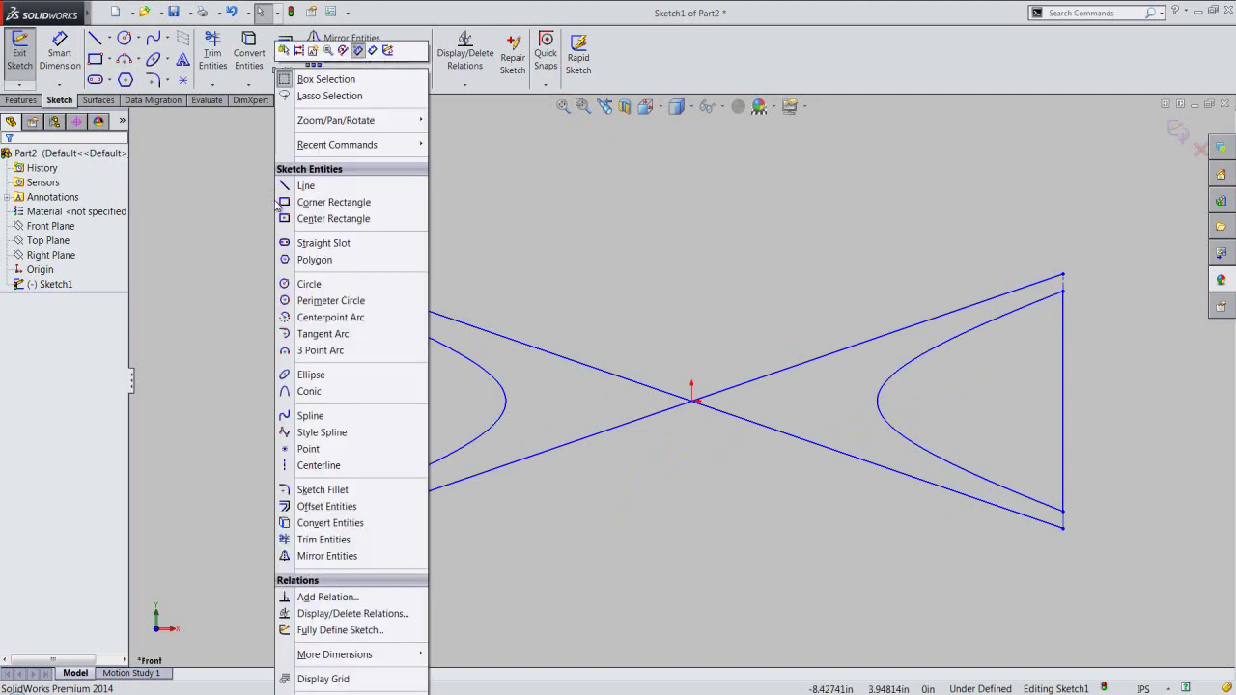
- Draw a vertical and a horizontal centerline through the origin across the profile
left_click(292, 466)
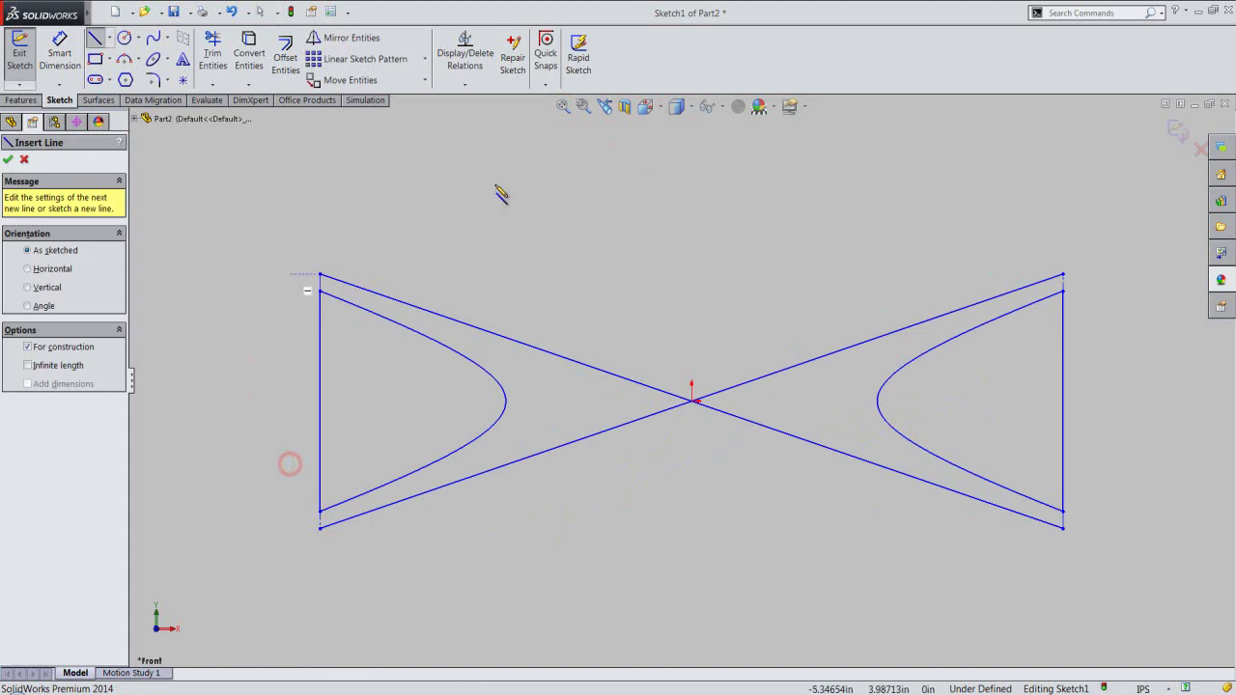
left_click(691, 194)
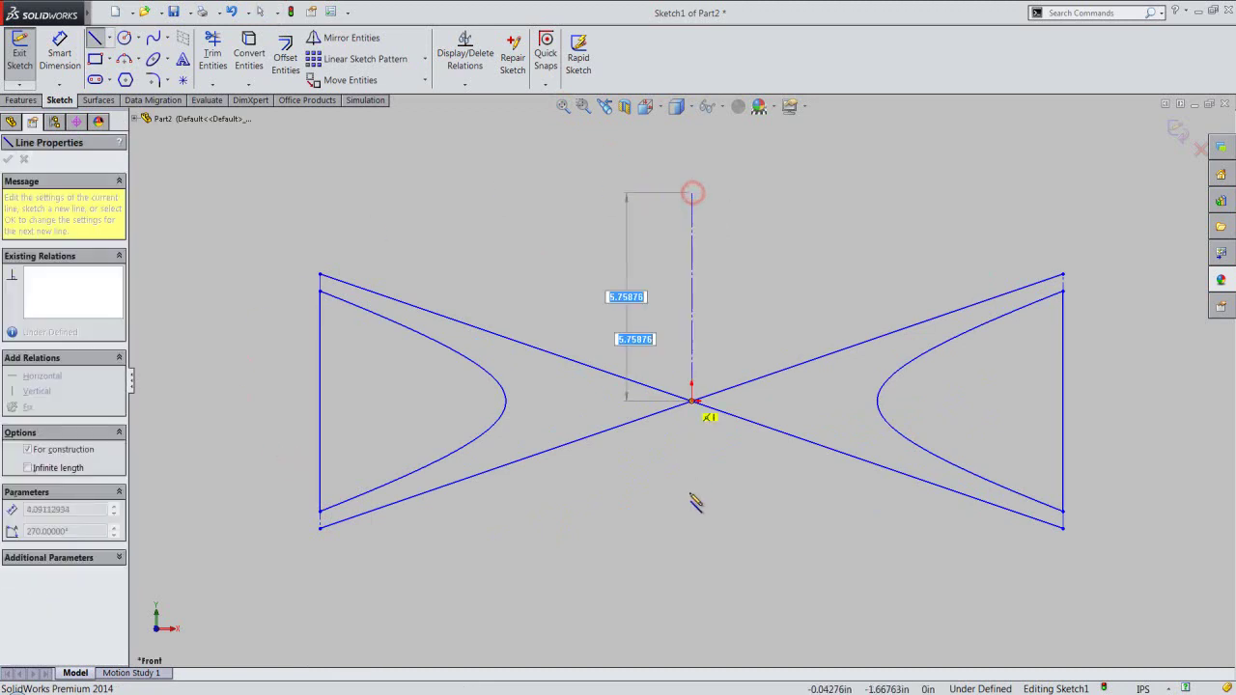
left_click(692, 579)
right_click(633, 490)
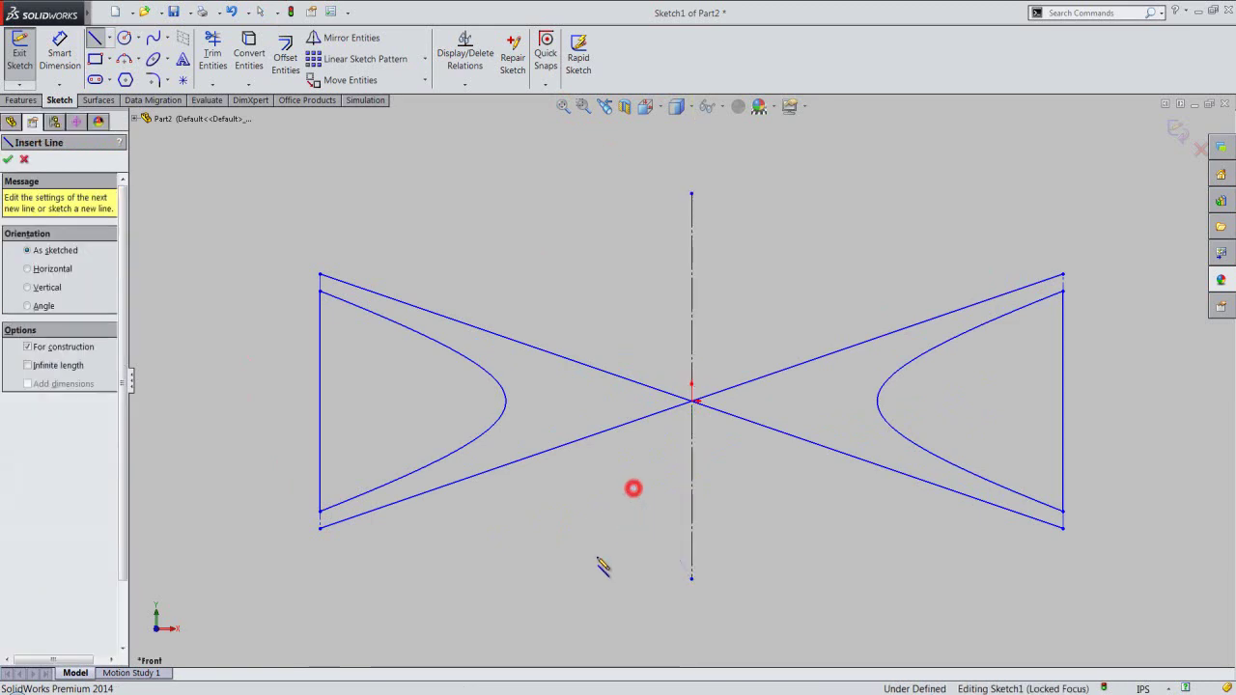
left_click(262, 400)
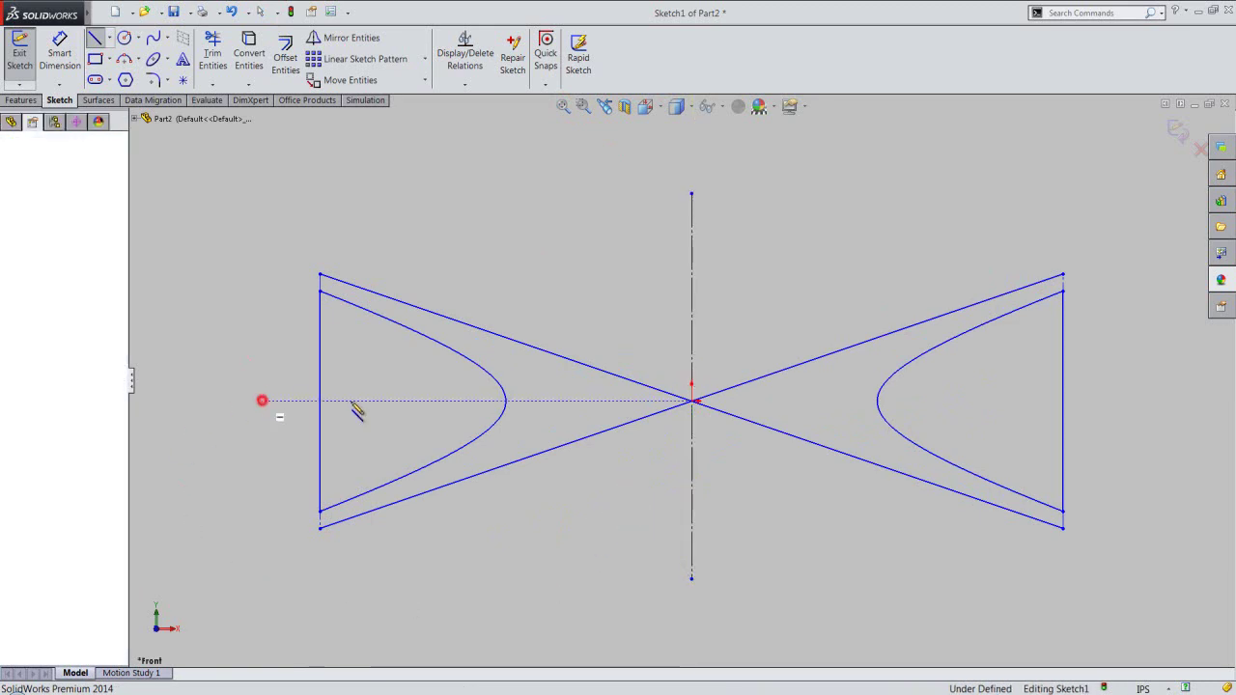
left_click(1147, 400)
right_click(1128, 275)
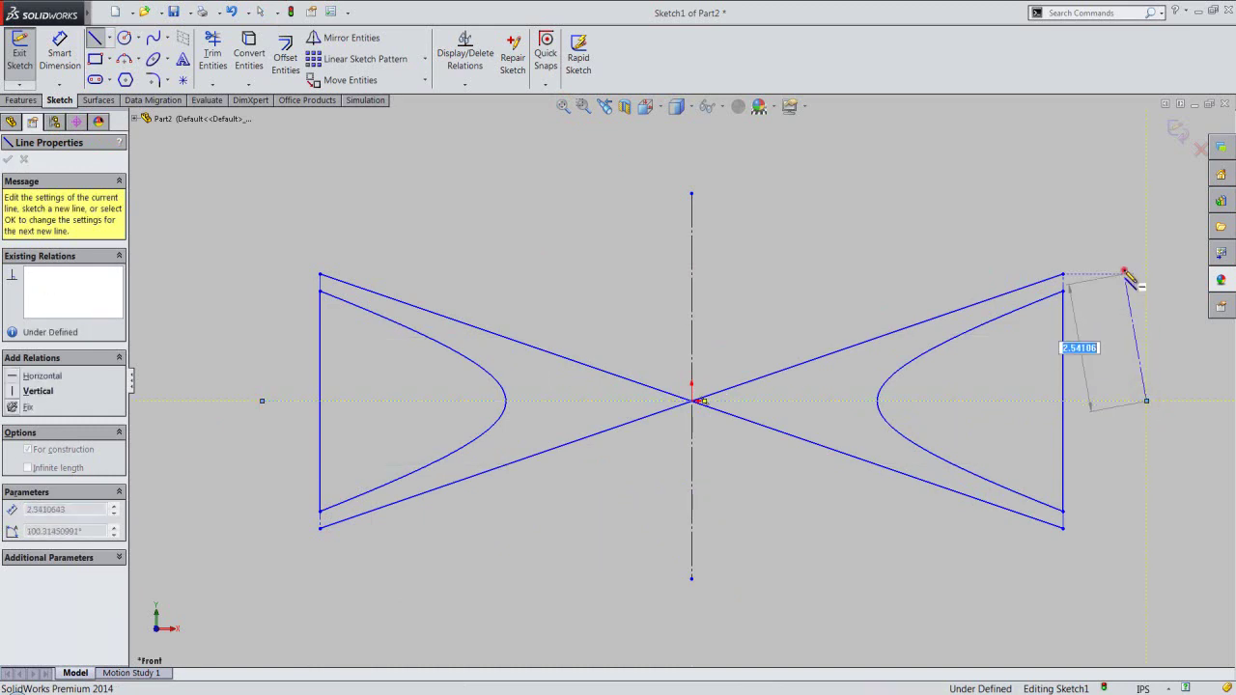
- Set both the vertical and horizontal centerlines to infinite length
right_click(883, 171)
left_click(911, 178)
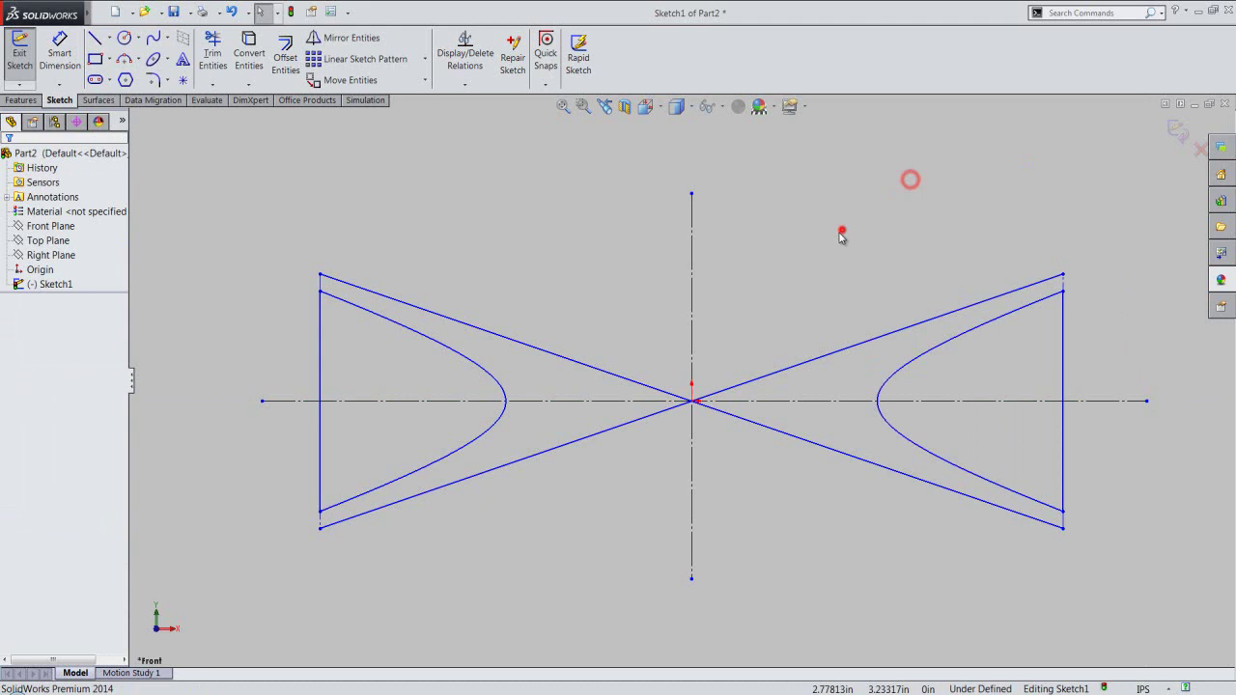
left_click(690, 292)
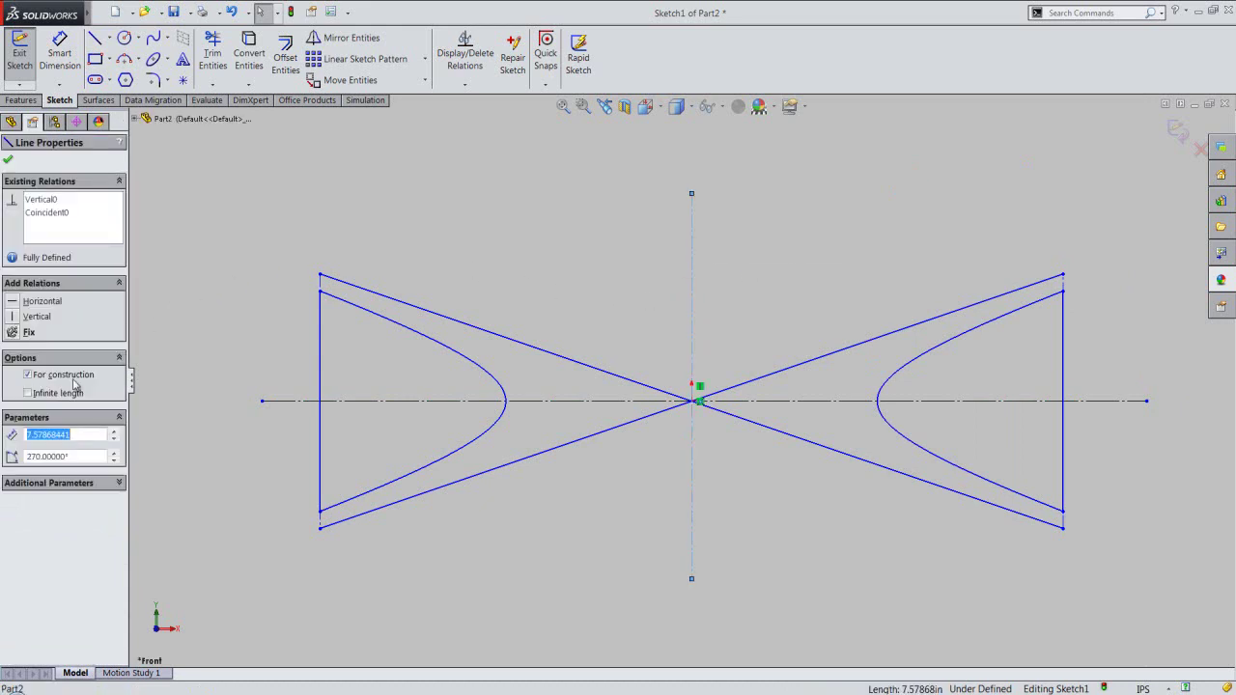
left_click(28, 393)
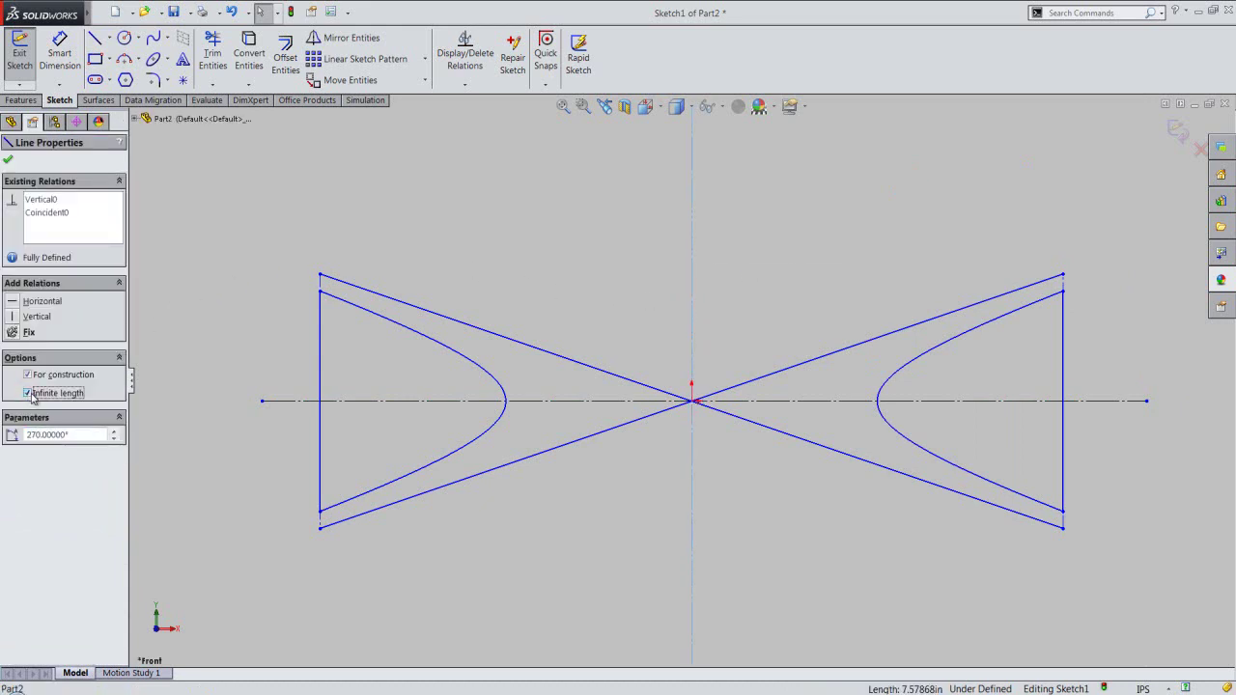
left_click(199, 330)
left_click(281, 401)
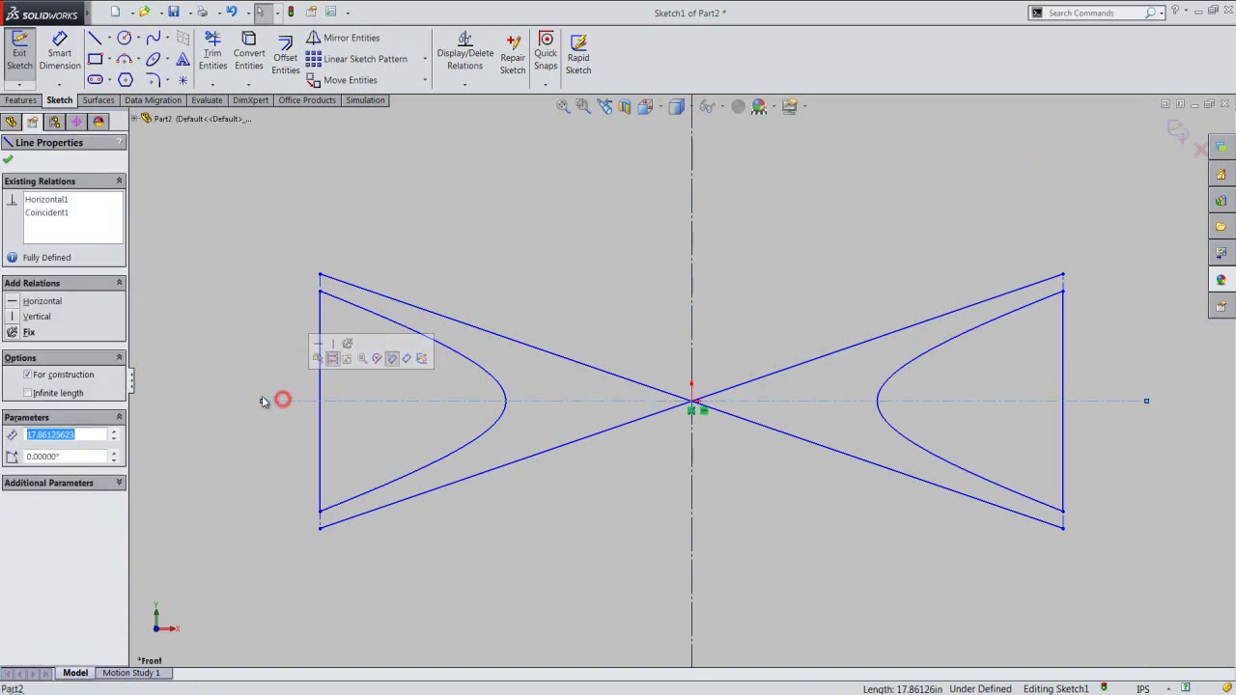
left_click(28, 393)
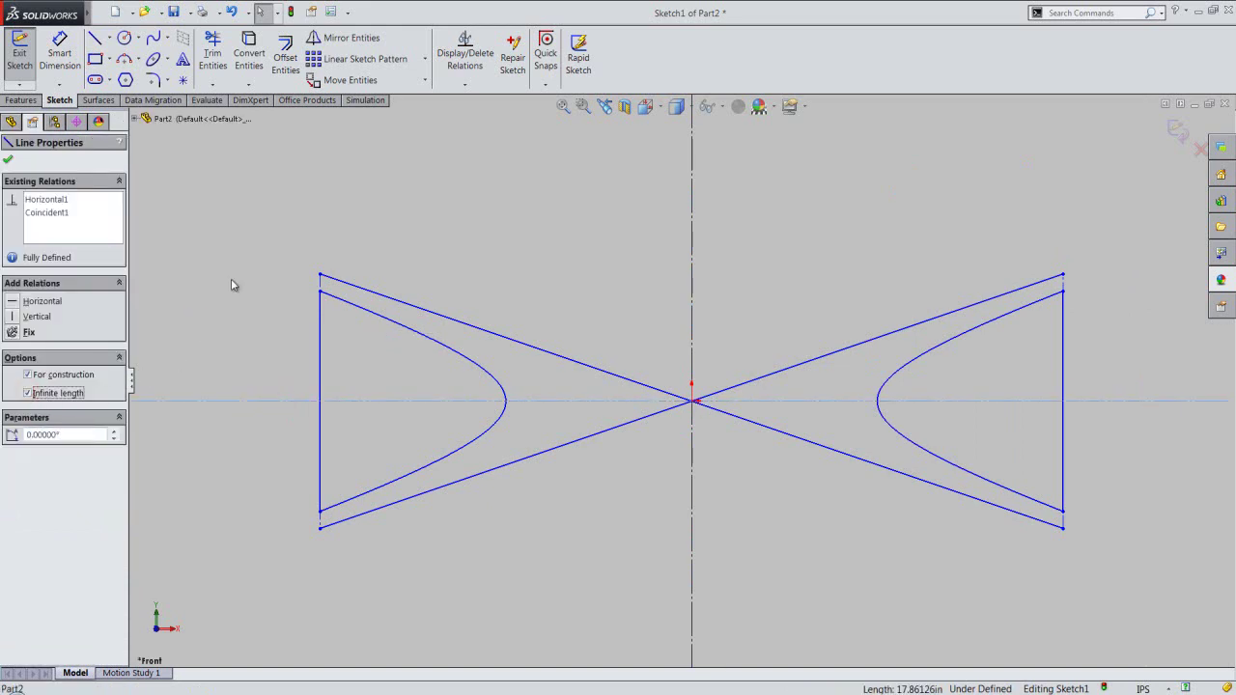
left_click(8, 158)
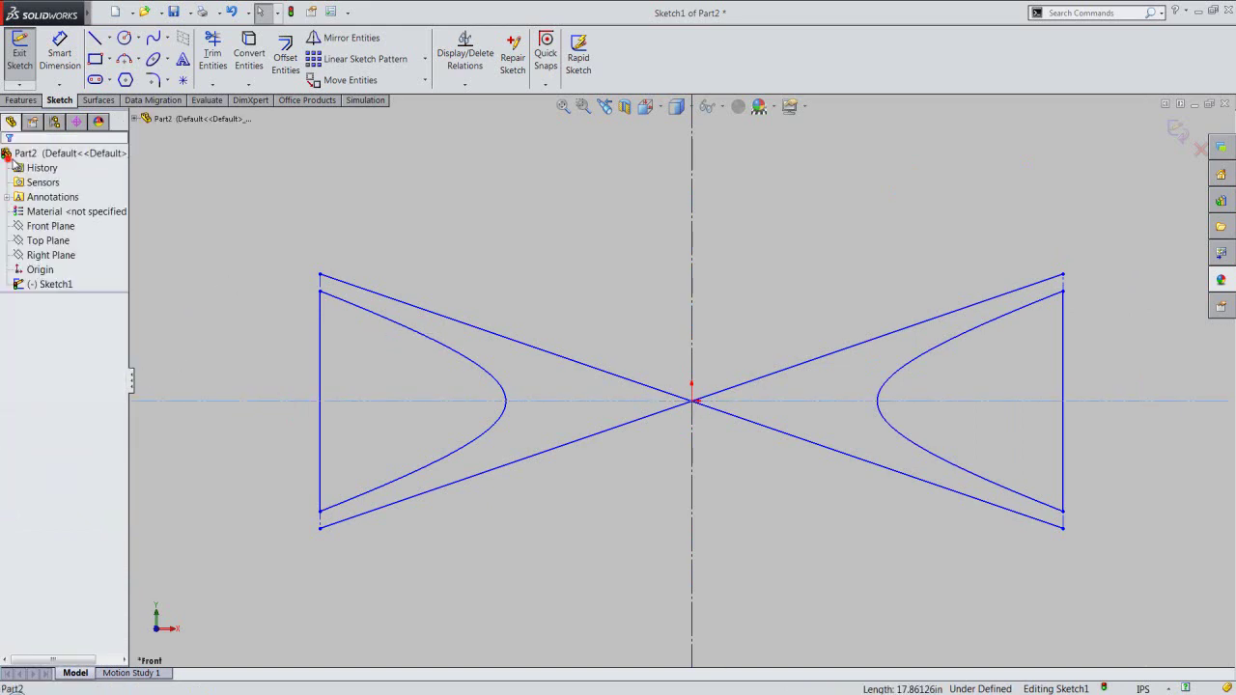
left_click(579, 217)
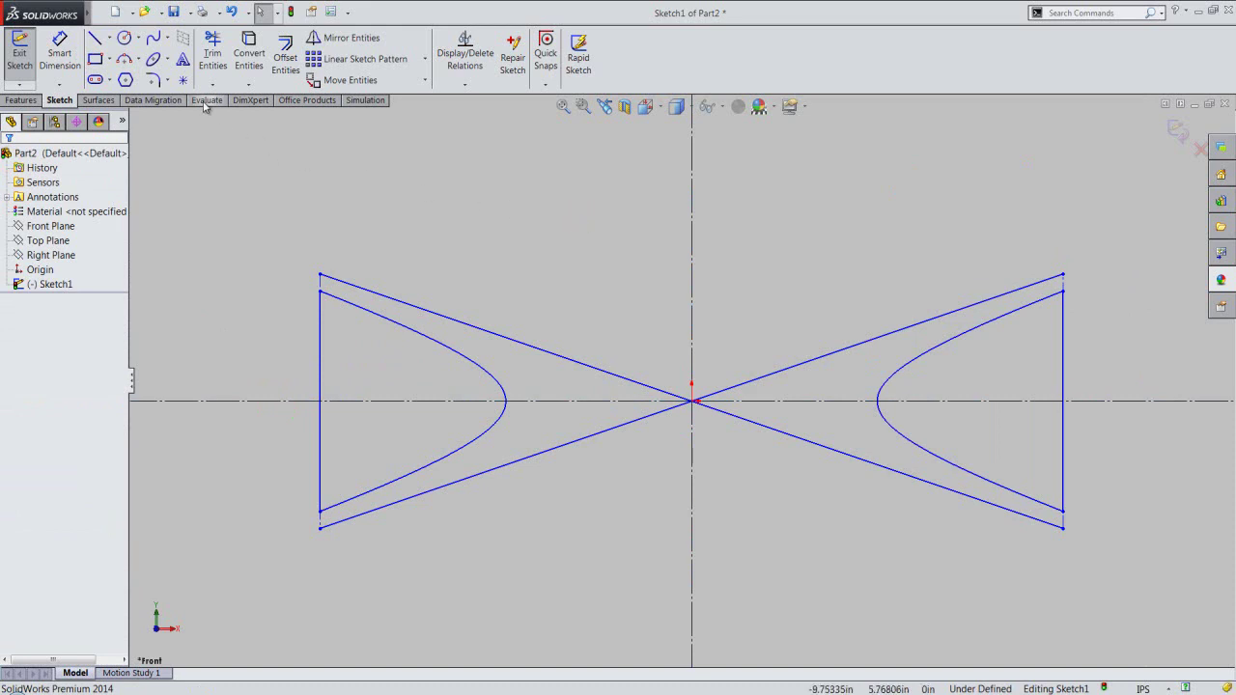
- Place a point at the left hyperbola's vertex (x = -3.75 in) and apply a Fix relation
left_click(184, 80)
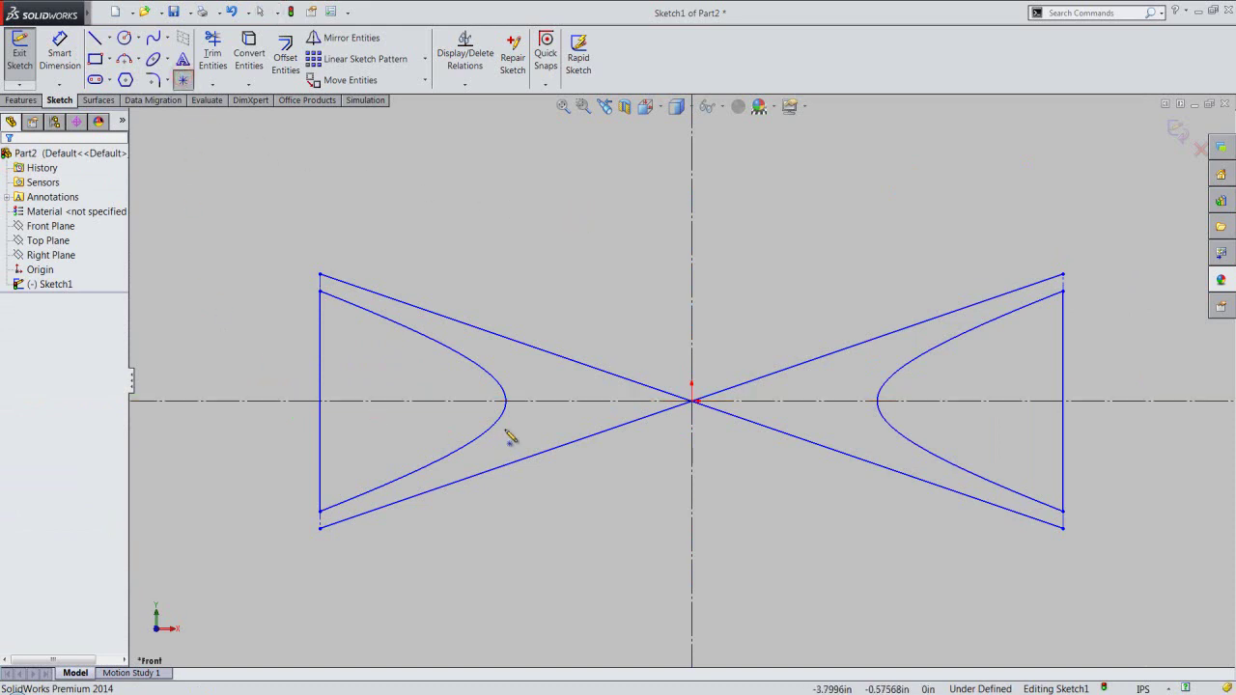
left_click(505, 400)
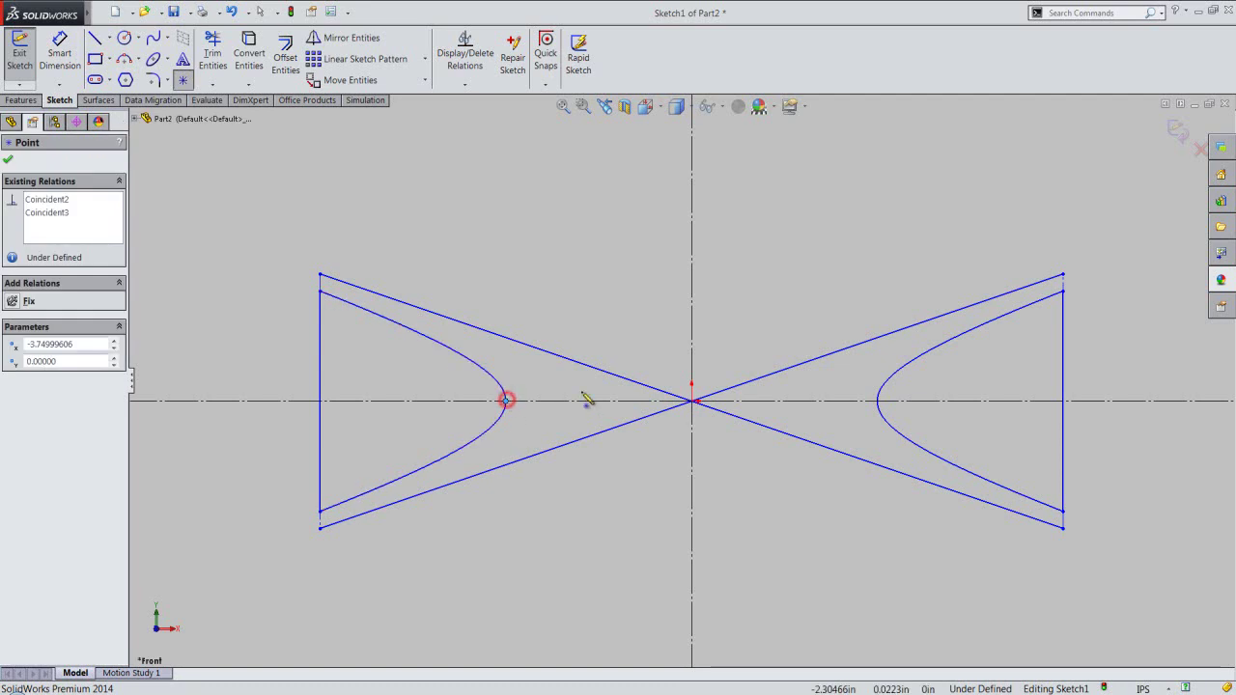
right_click(573, 253)
left_click(599, 258)
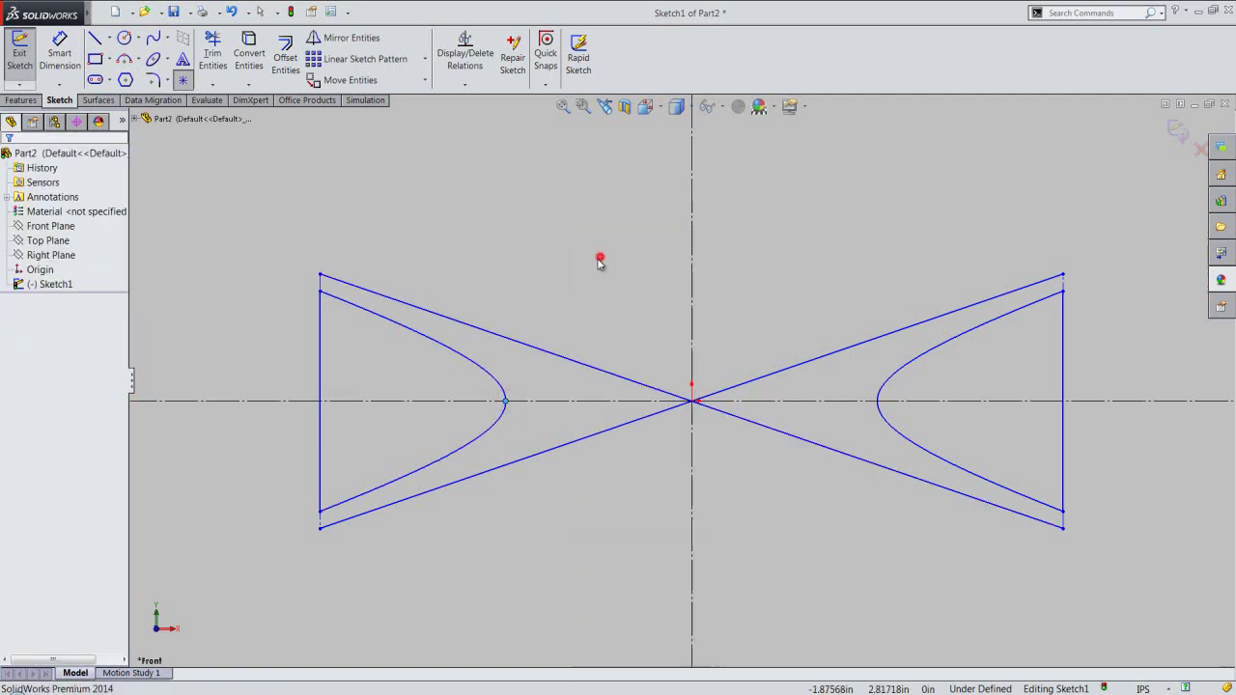
left_click(506, 401)
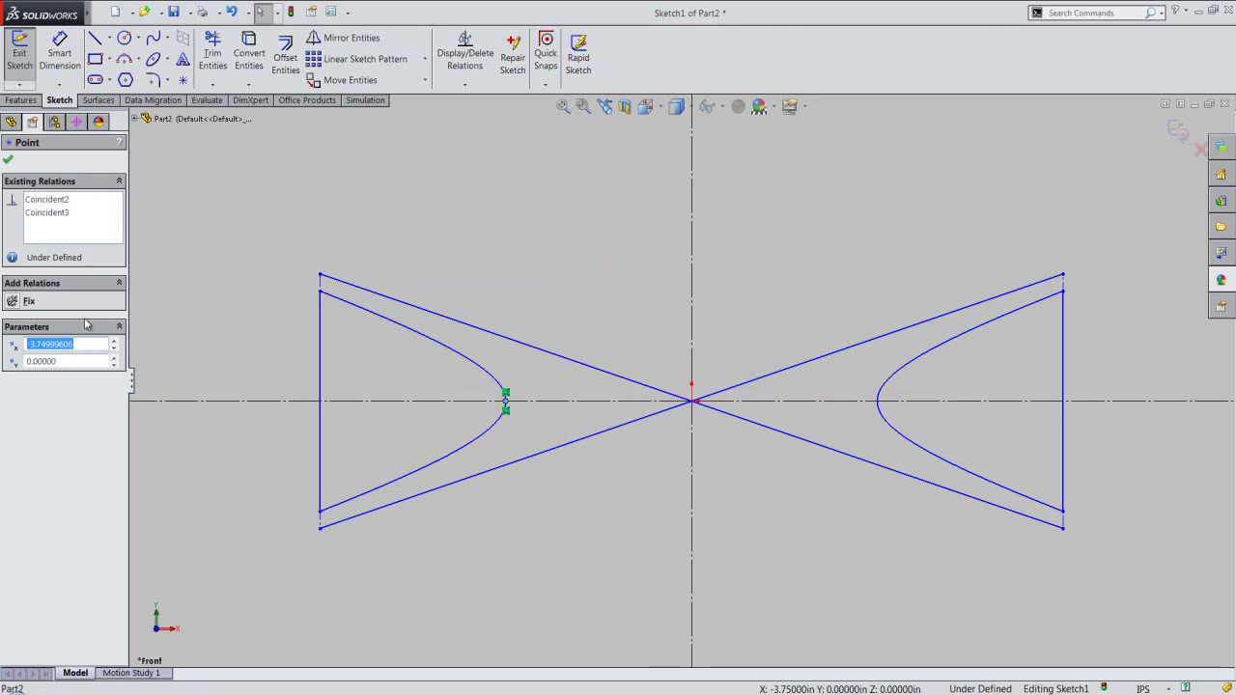
left_click(11, 301)
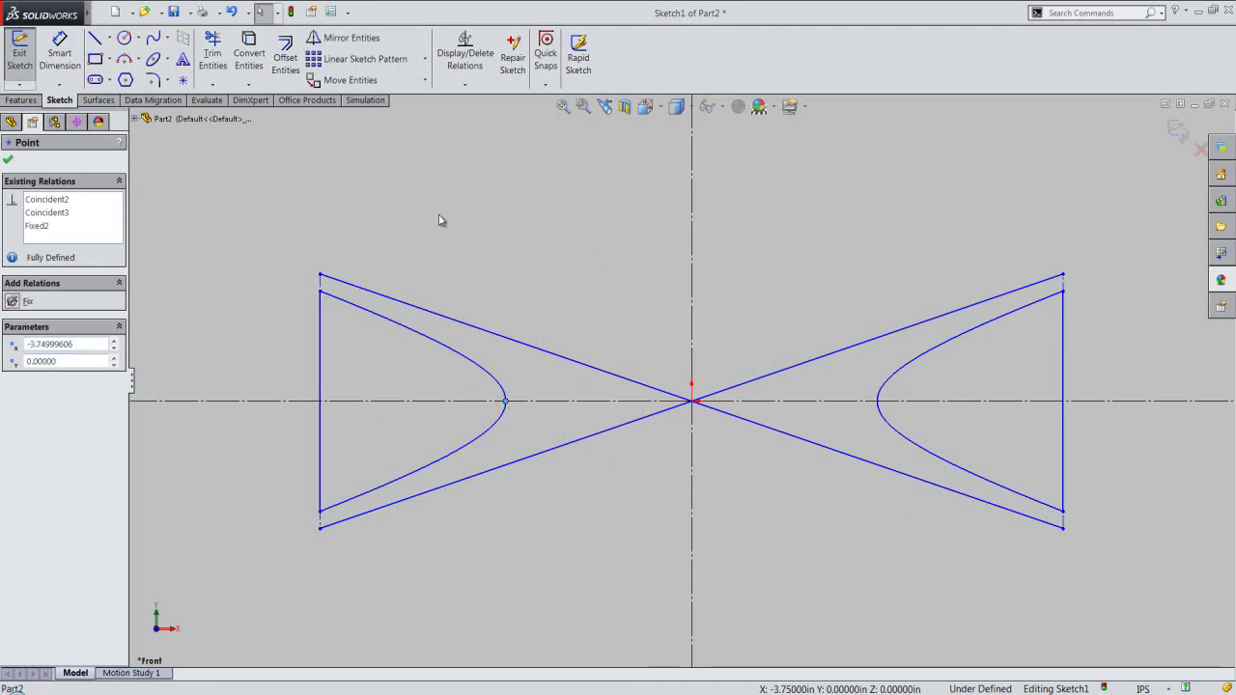
left_click(17, 161)
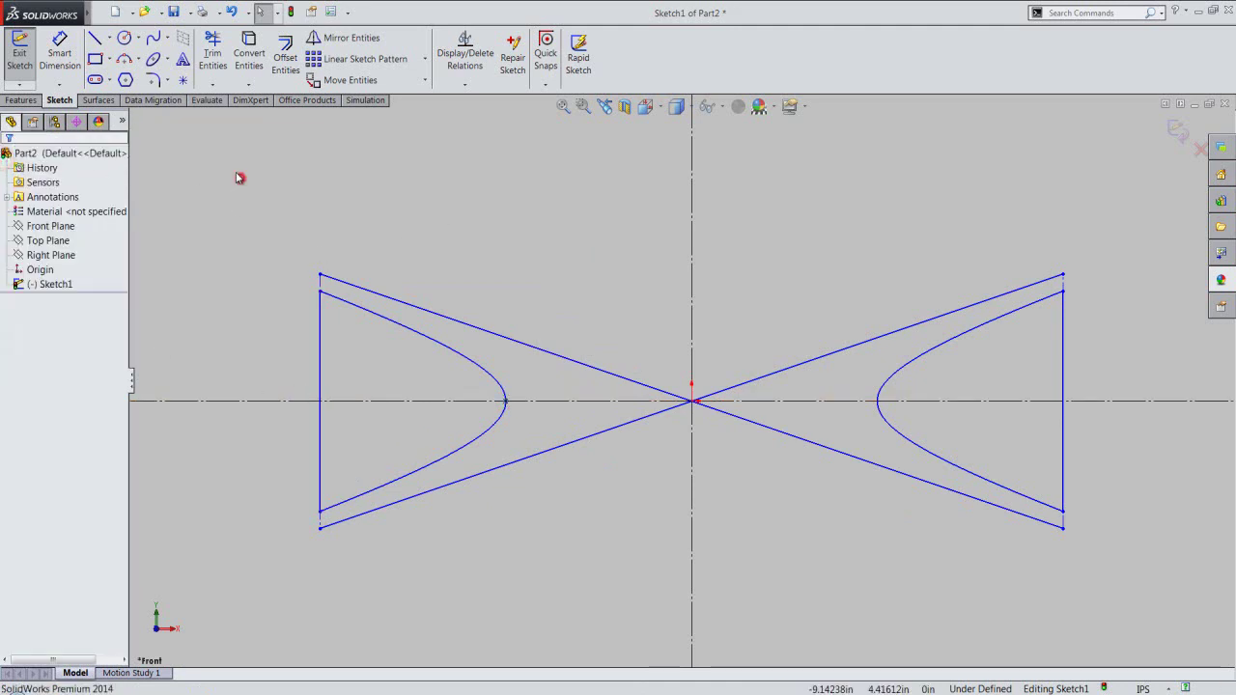
left_click(96, 40)
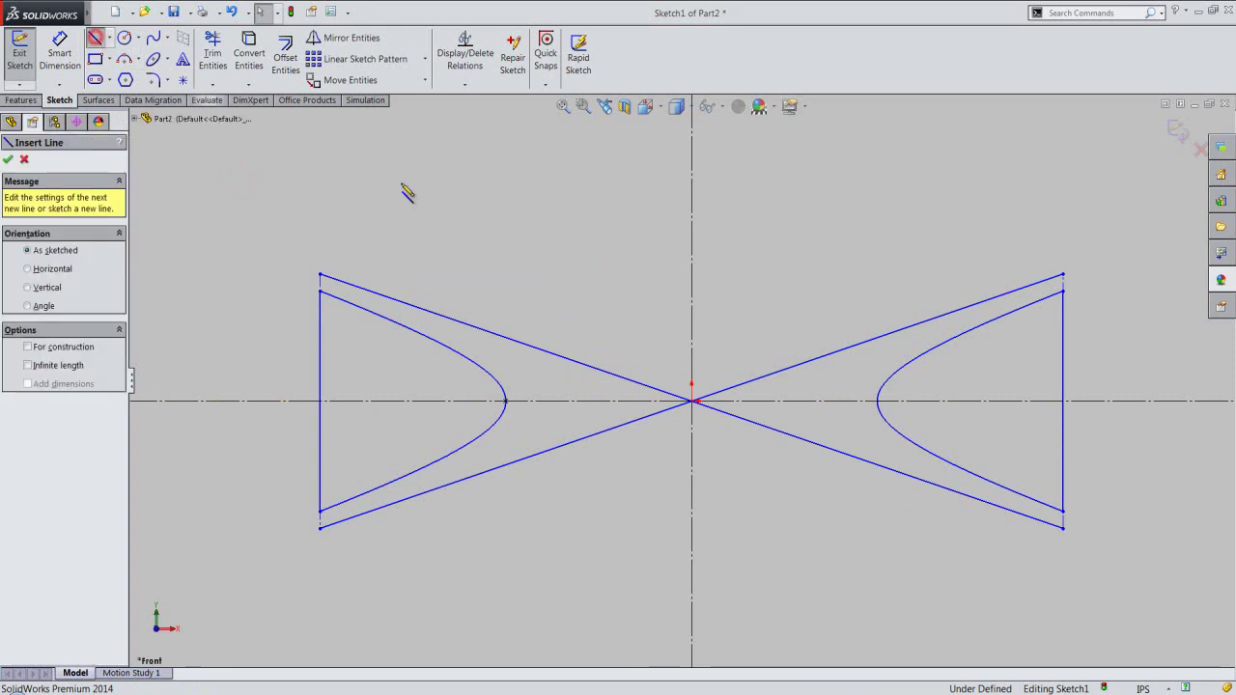
- Sketch a vertical line through the fixed left vertex point, spanning the profile's full height
left_click(506, 274)
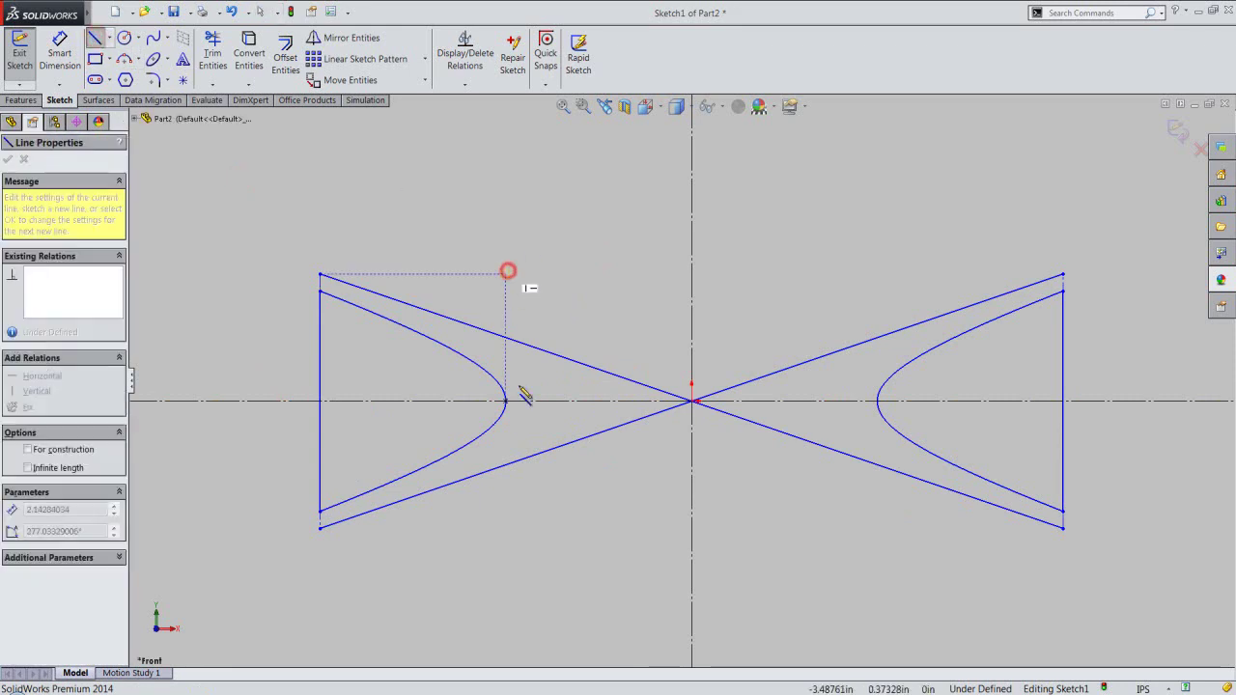
type("5")
left_click(505, 528)
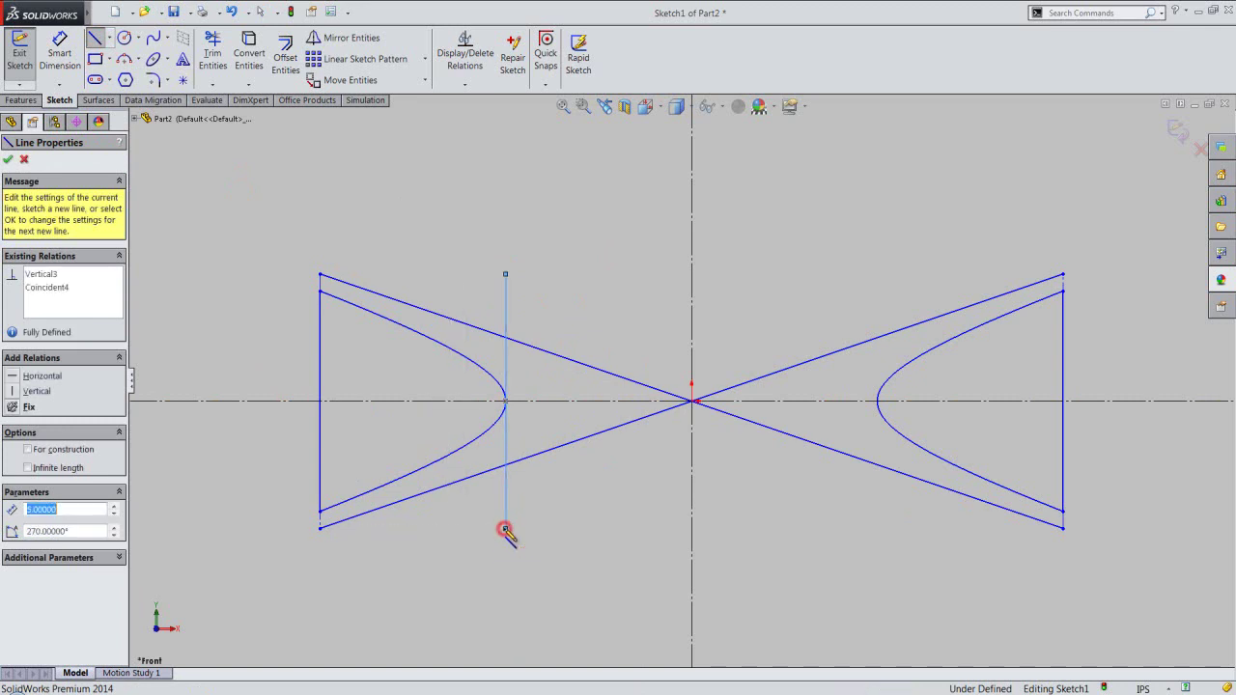
right_click(556, 517)
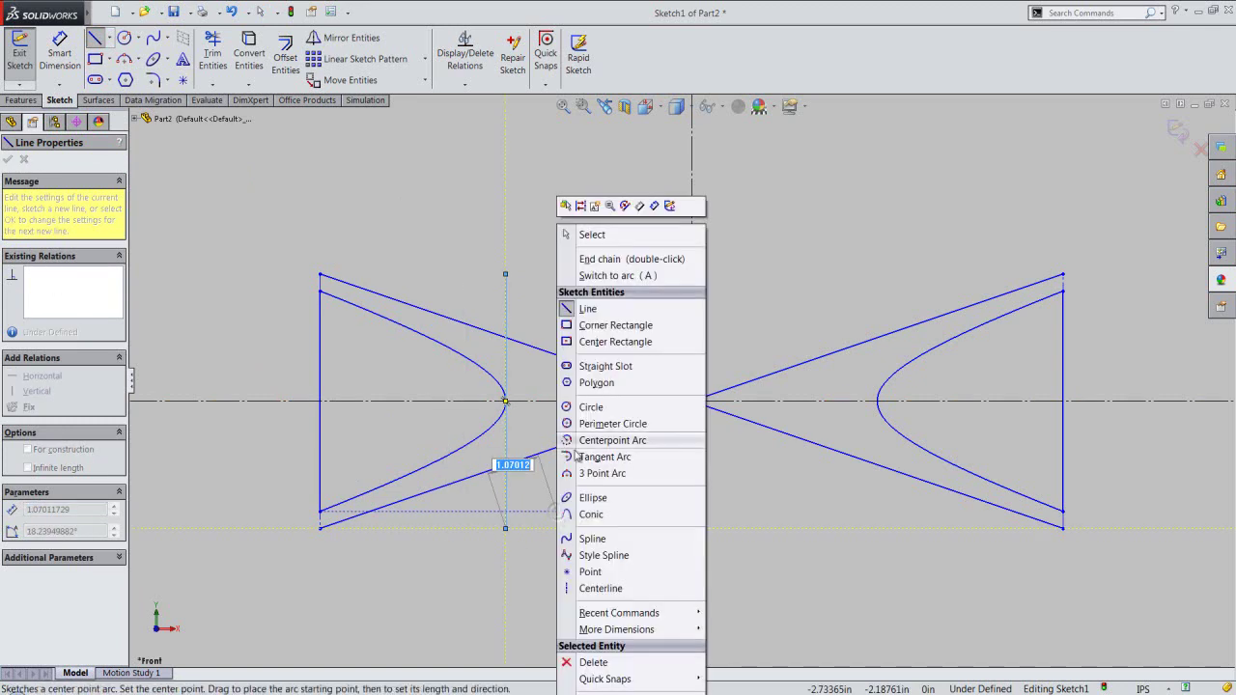
left_click(591, 235)
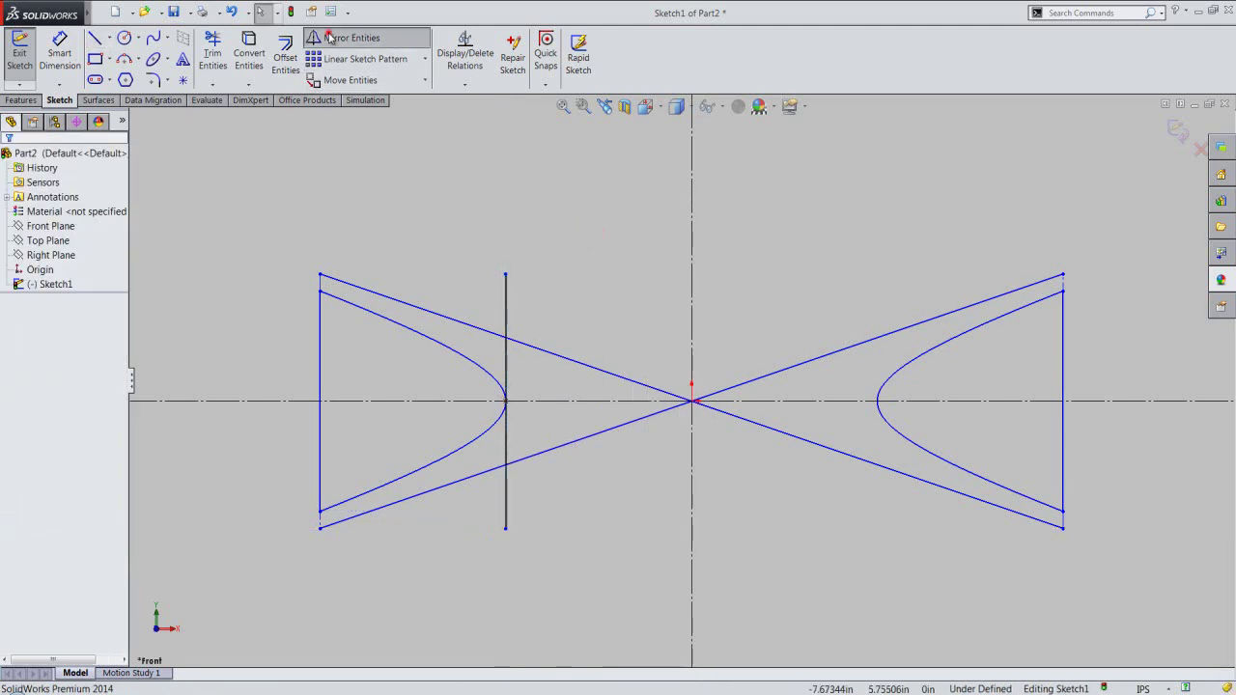
- Mirror the left vertical line about the vertical centerline to pass through the right vertex
left_click(333, 38)
left_click(505, 318)
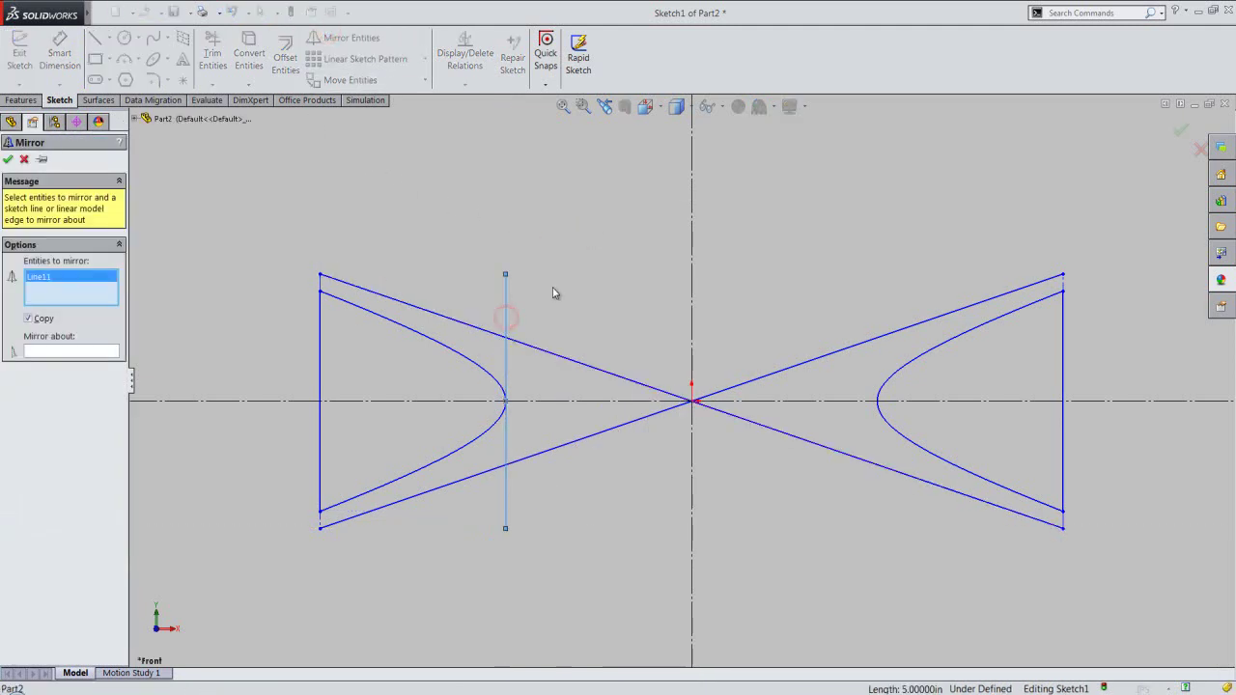
left_click(89, 350)
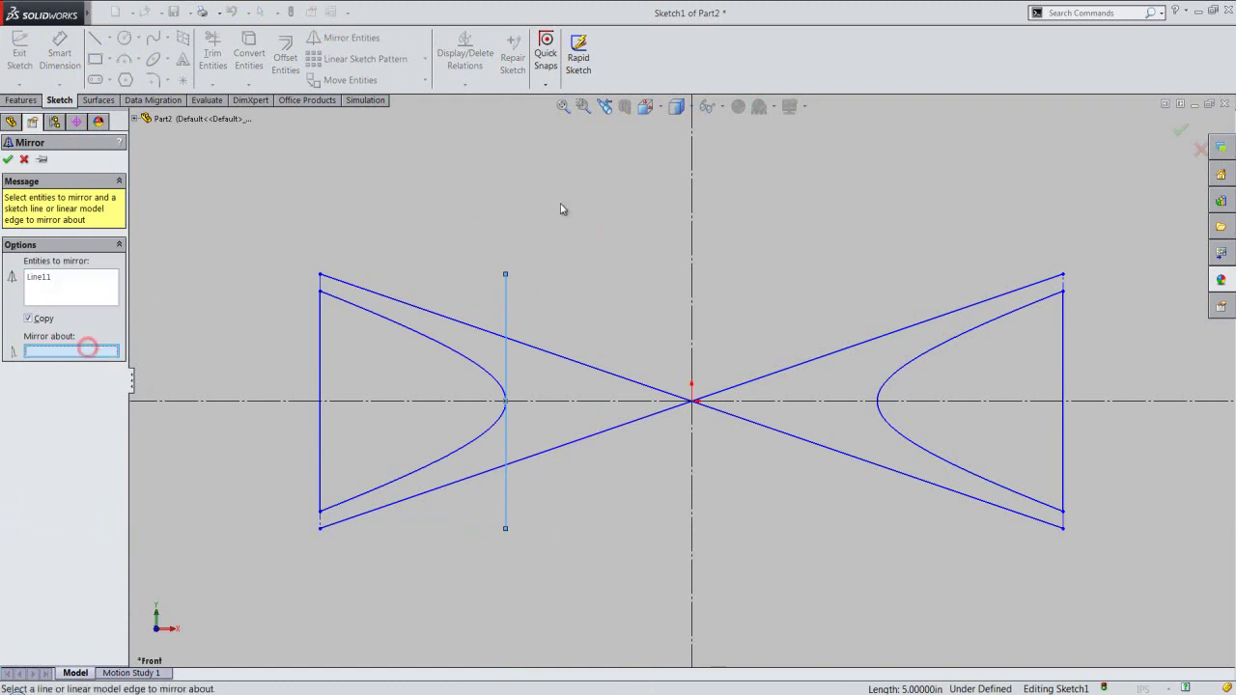
left_click(693, 283)
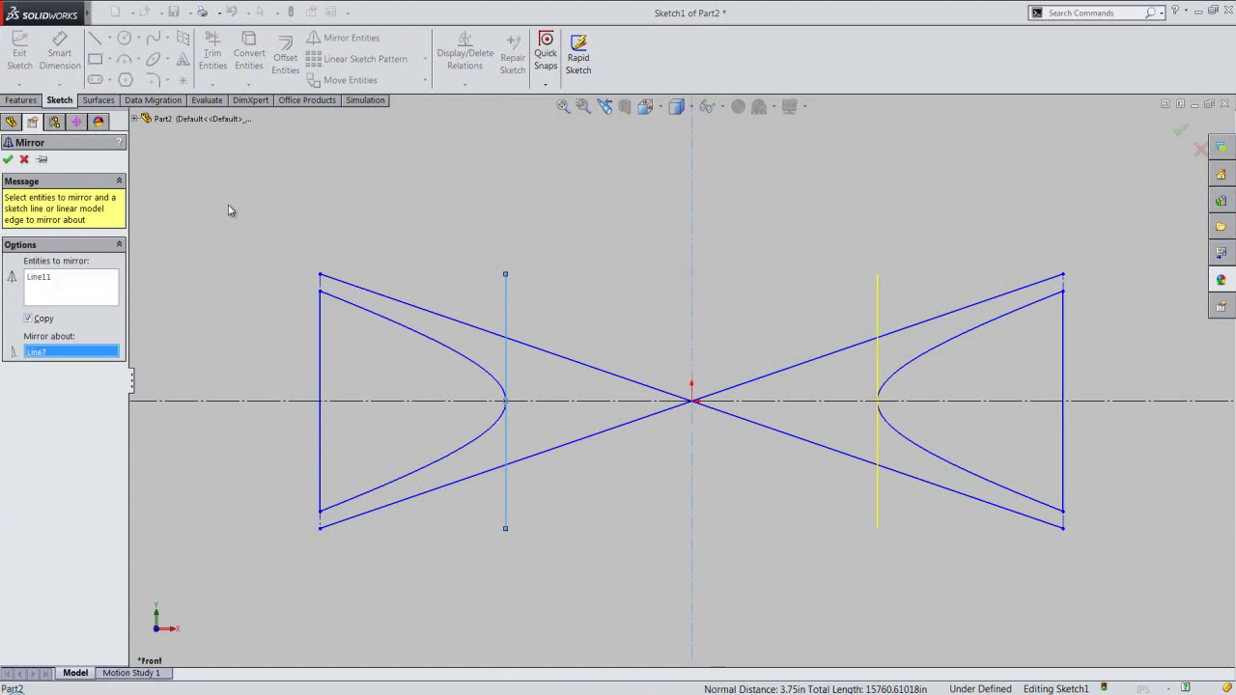
left_click(8, 159)
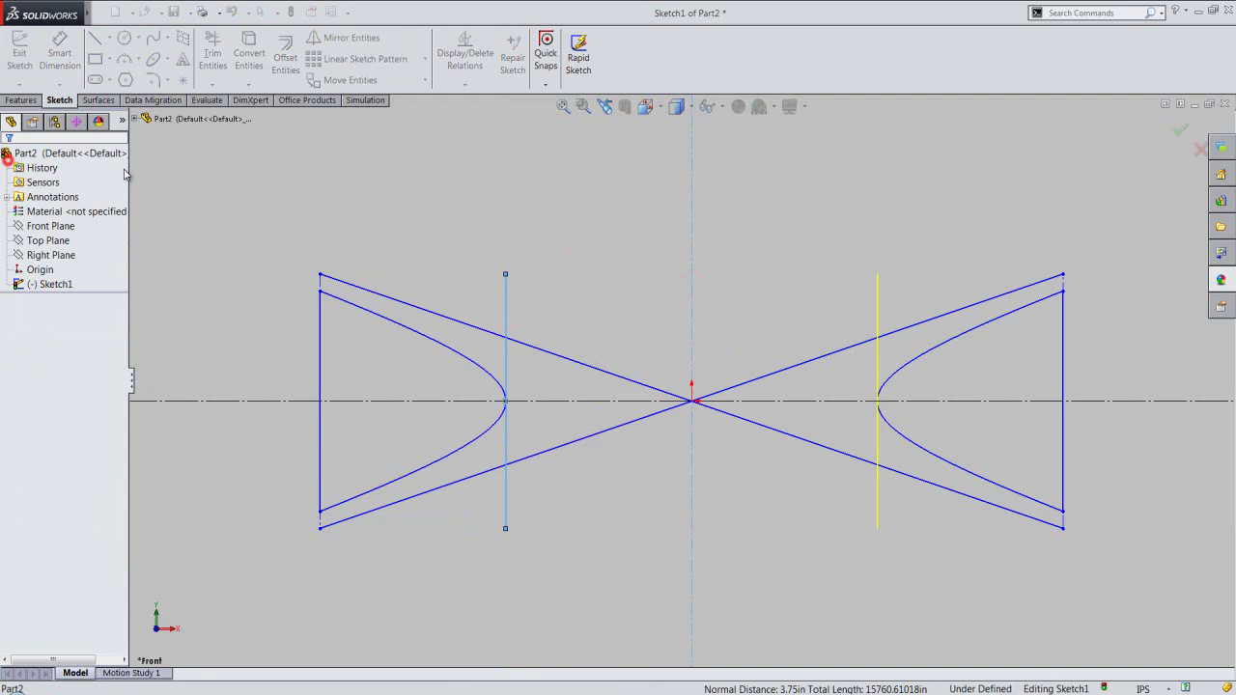
left_click(565, 217)
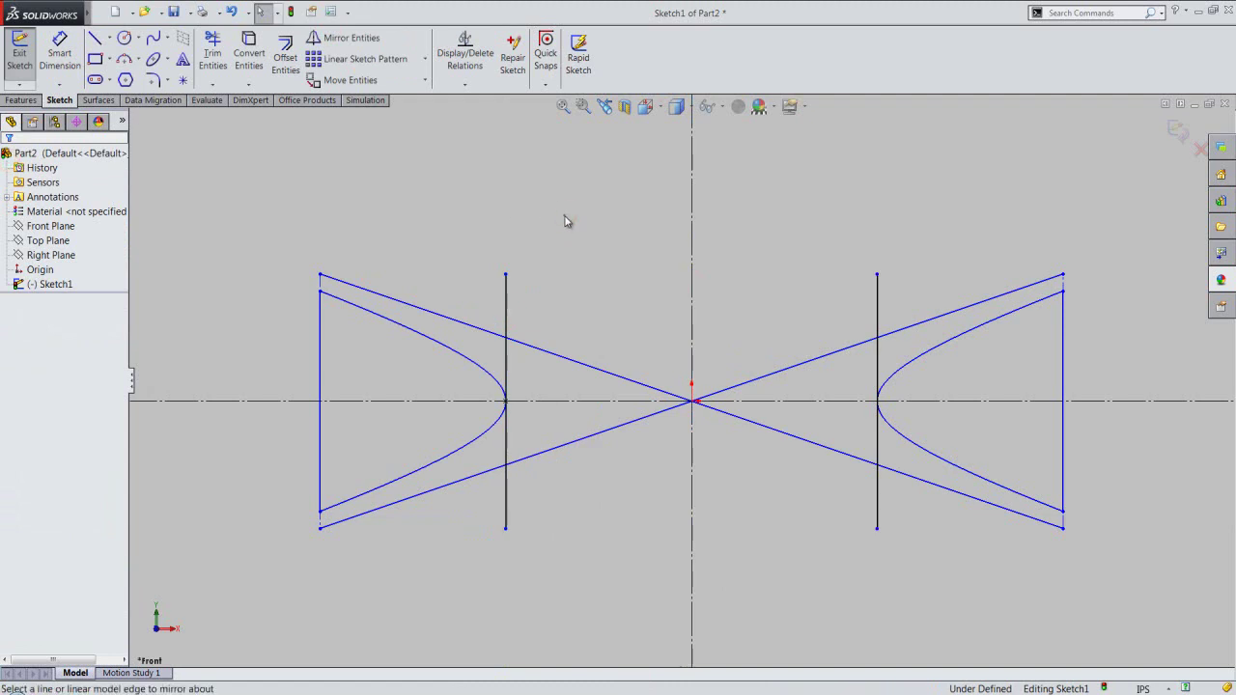
right_click(565, 216)
- Draw two 7.5-inch horizontal lines joining the vertical lines at the upper and lower diagonal crossings
left_click(587, 181)
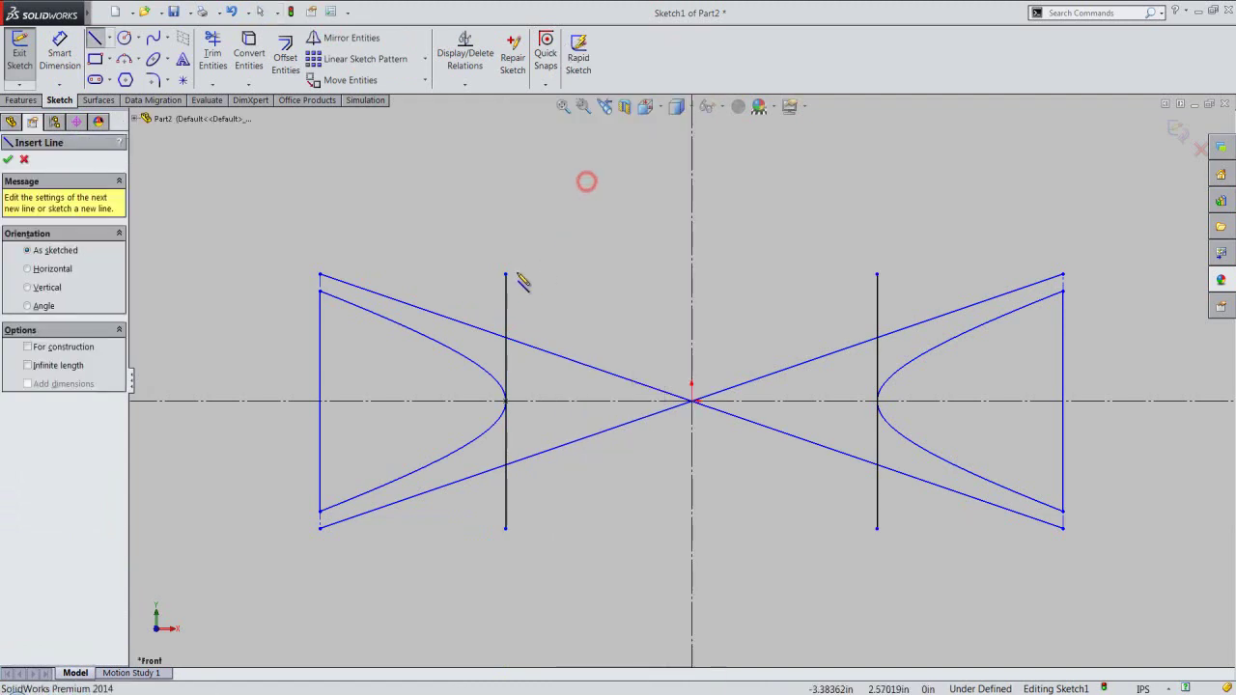
left_click(508, 339)
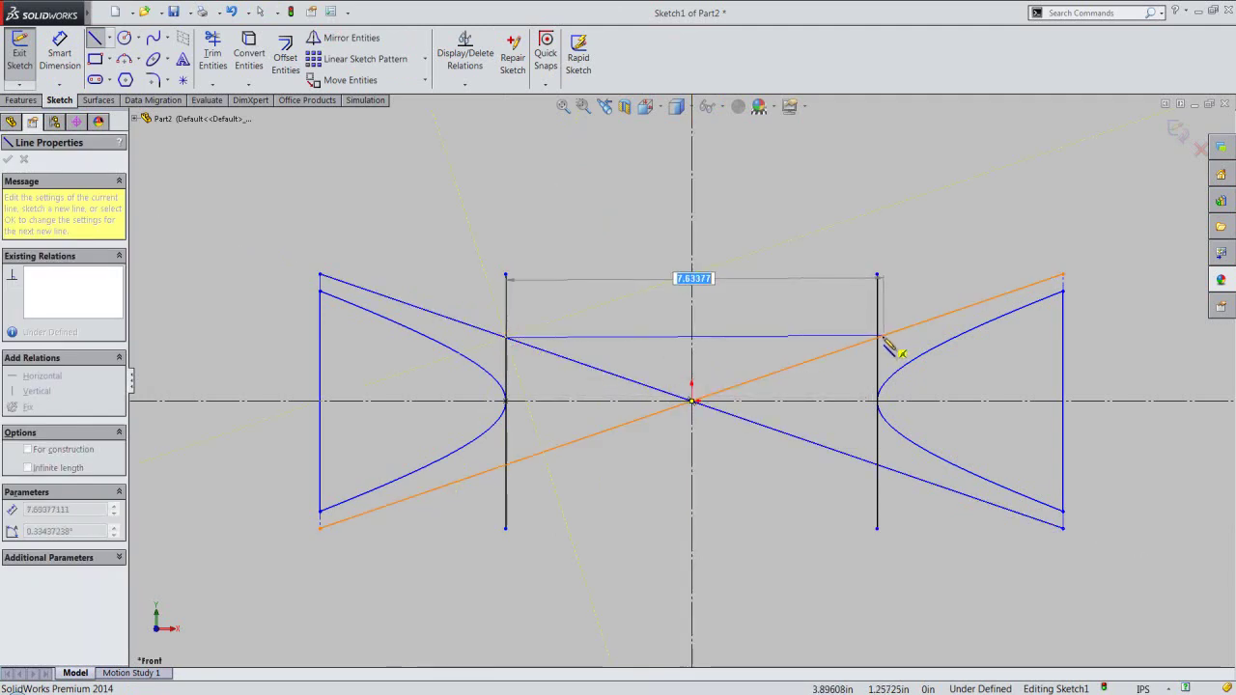
left_click(877, 338)
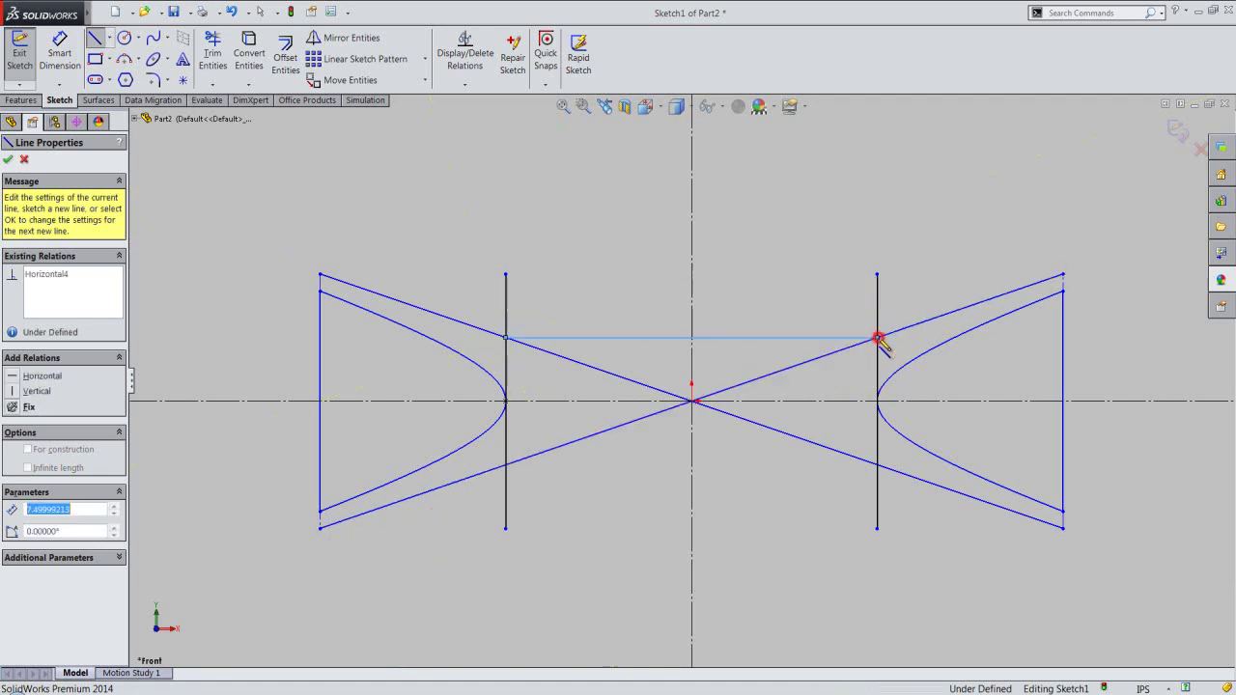
right_click(836, 413)
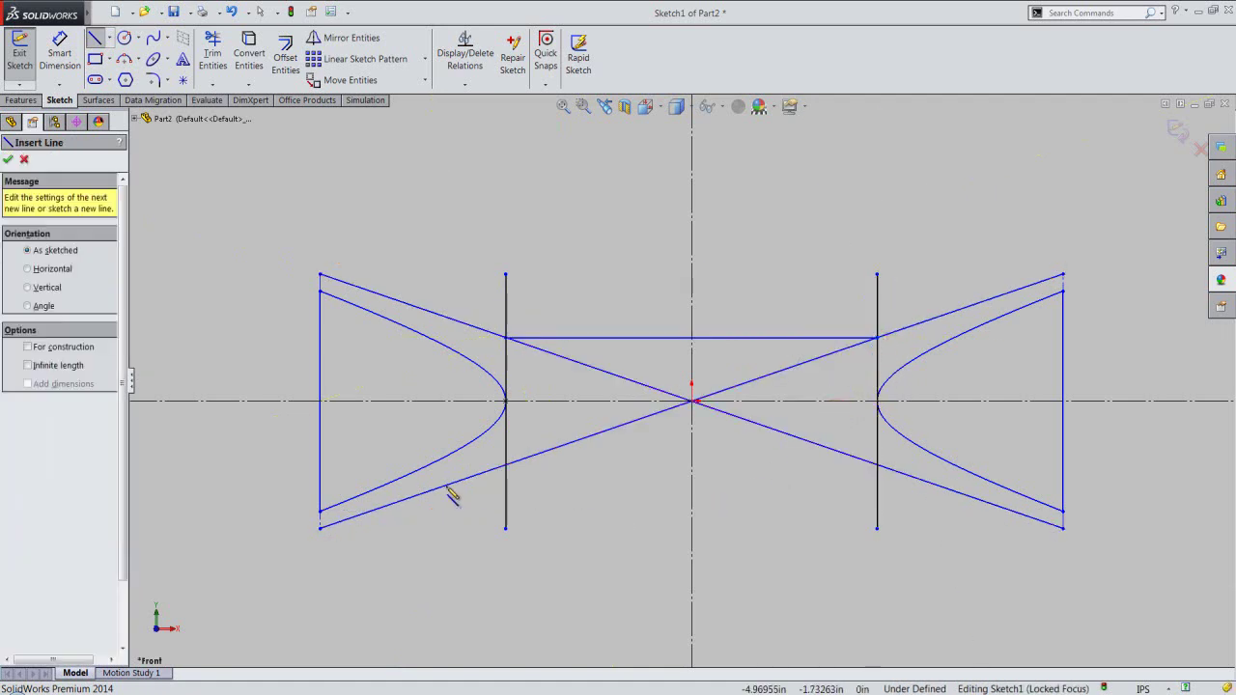
left_click(507, 467)
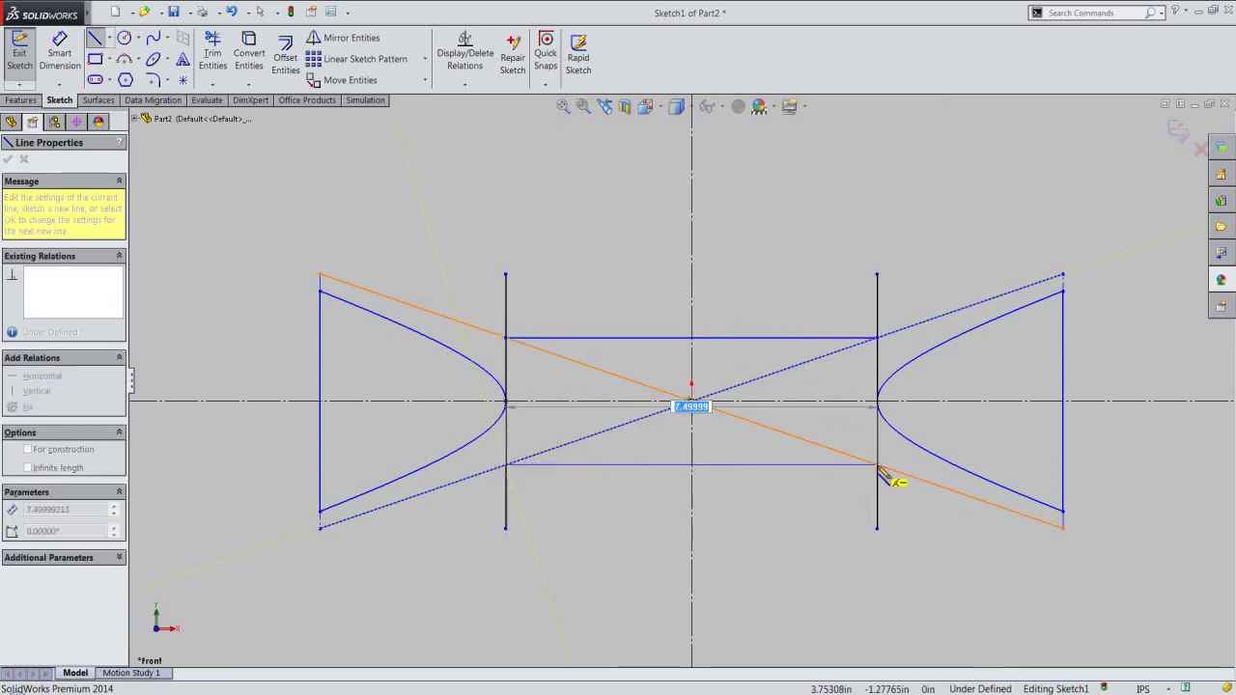
left_click(877, 467)
right_click(829, 233)
left_click(854, 236)
left_click(825, 243)
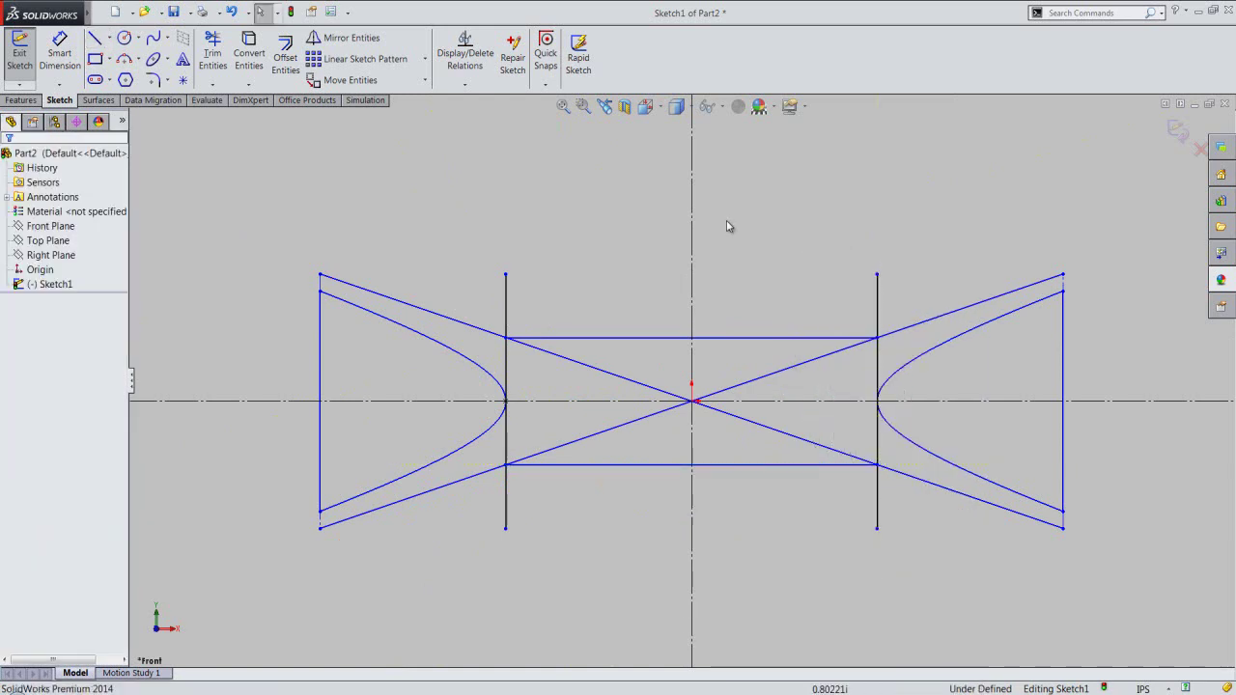
- Trim the vertical line stubs outside the rectangle, then box-select the left portion of the sketch
left_click(212, 53)
left_click(507, 305)
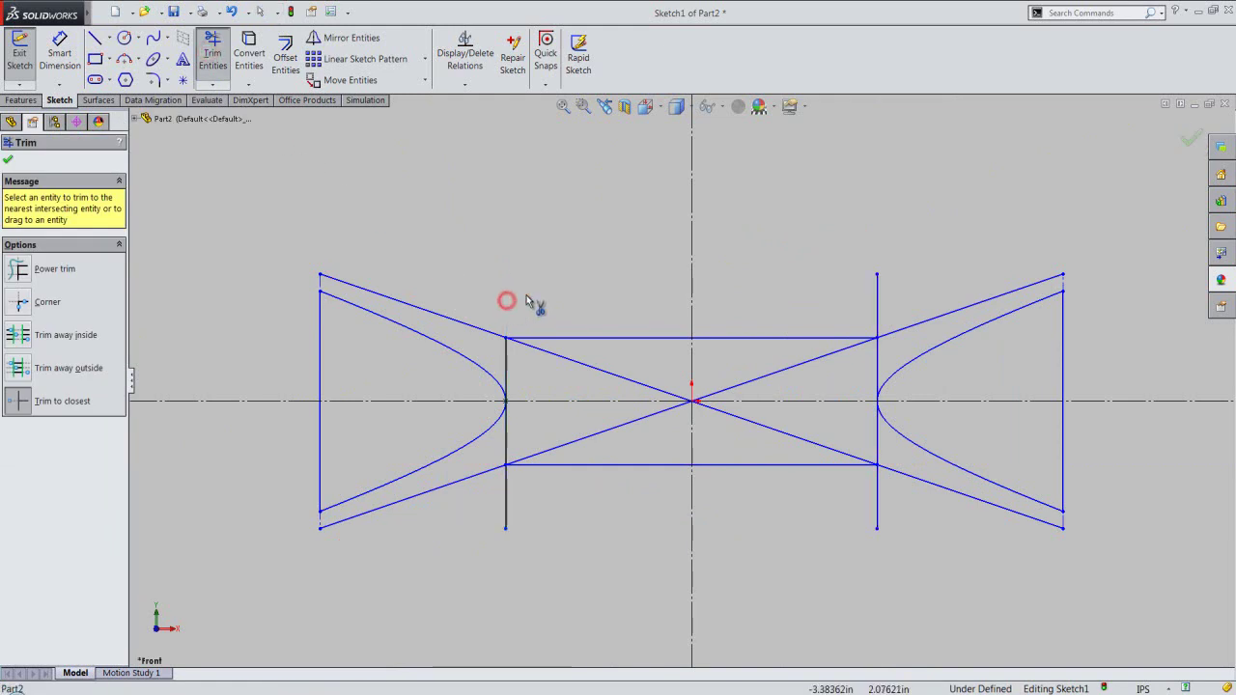
left_click(880, 301)
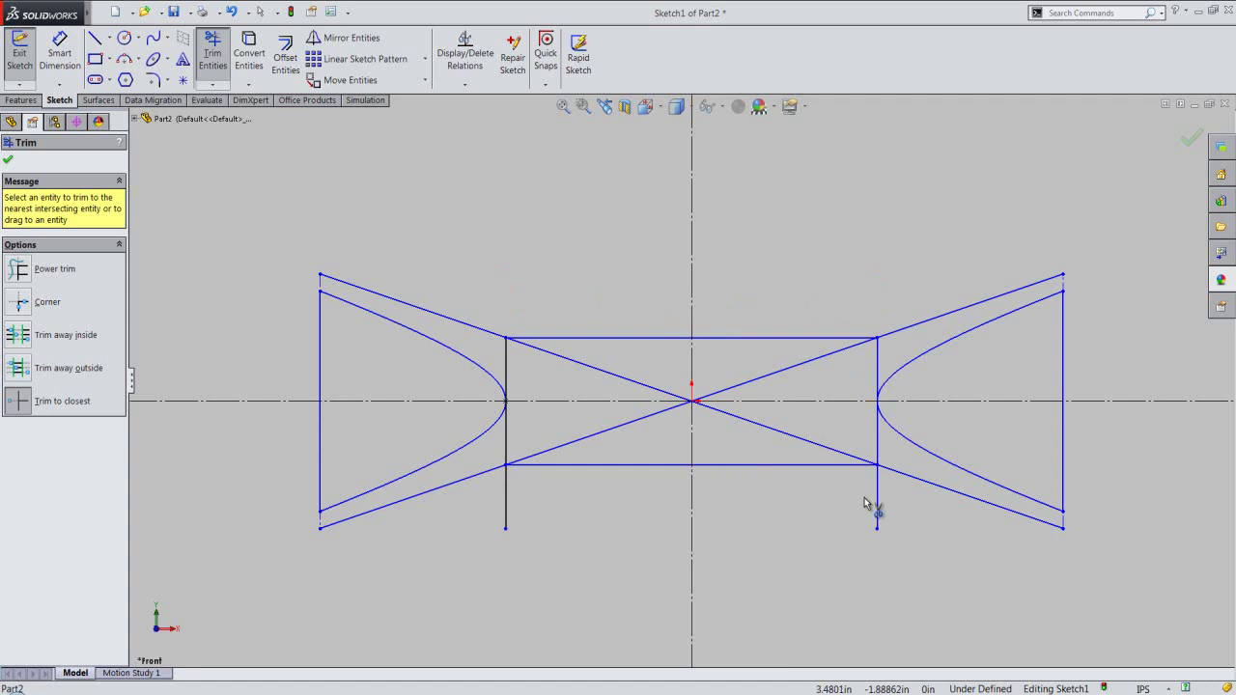
left_click(506, 507)
right_click(517, 200)
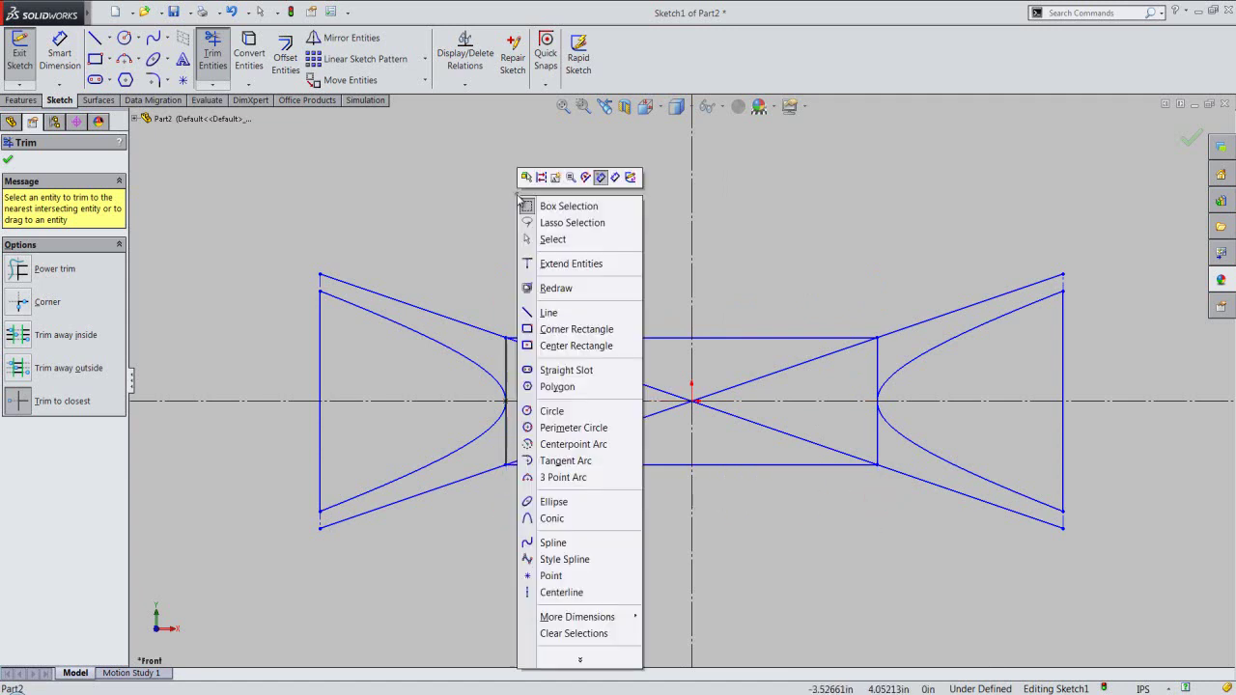
left_click(545, 241)
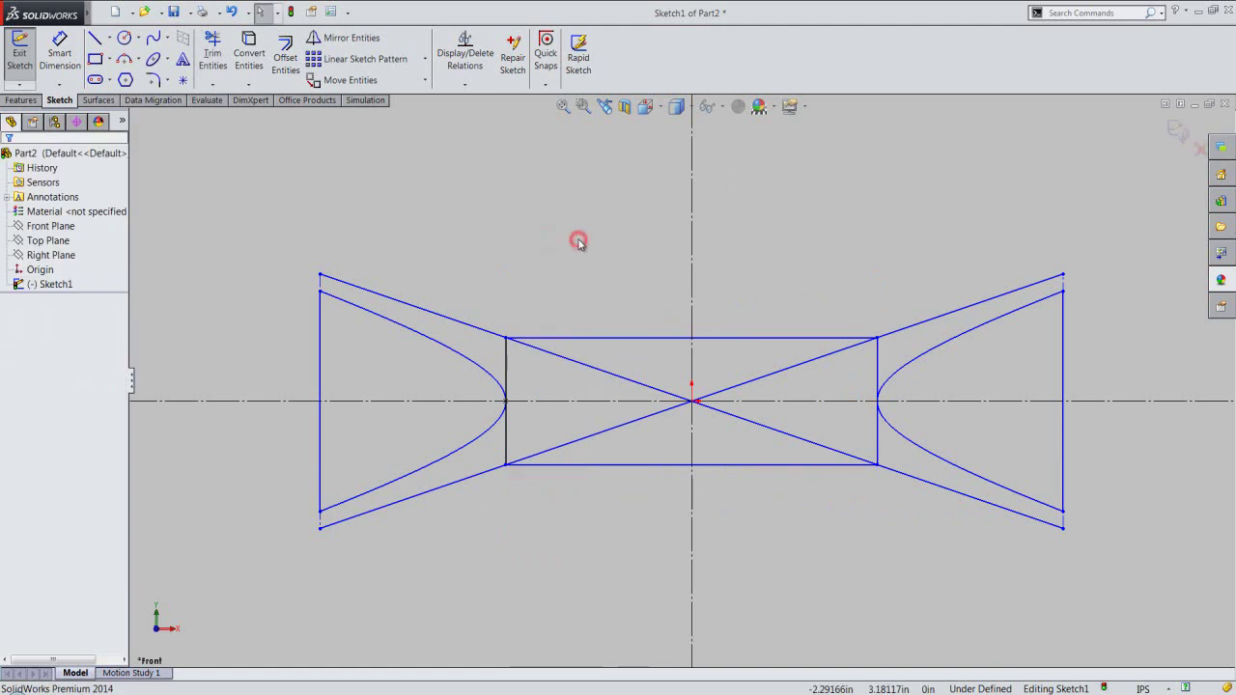
middle_click_drag(548, 264, 524, 248, "ctrl")
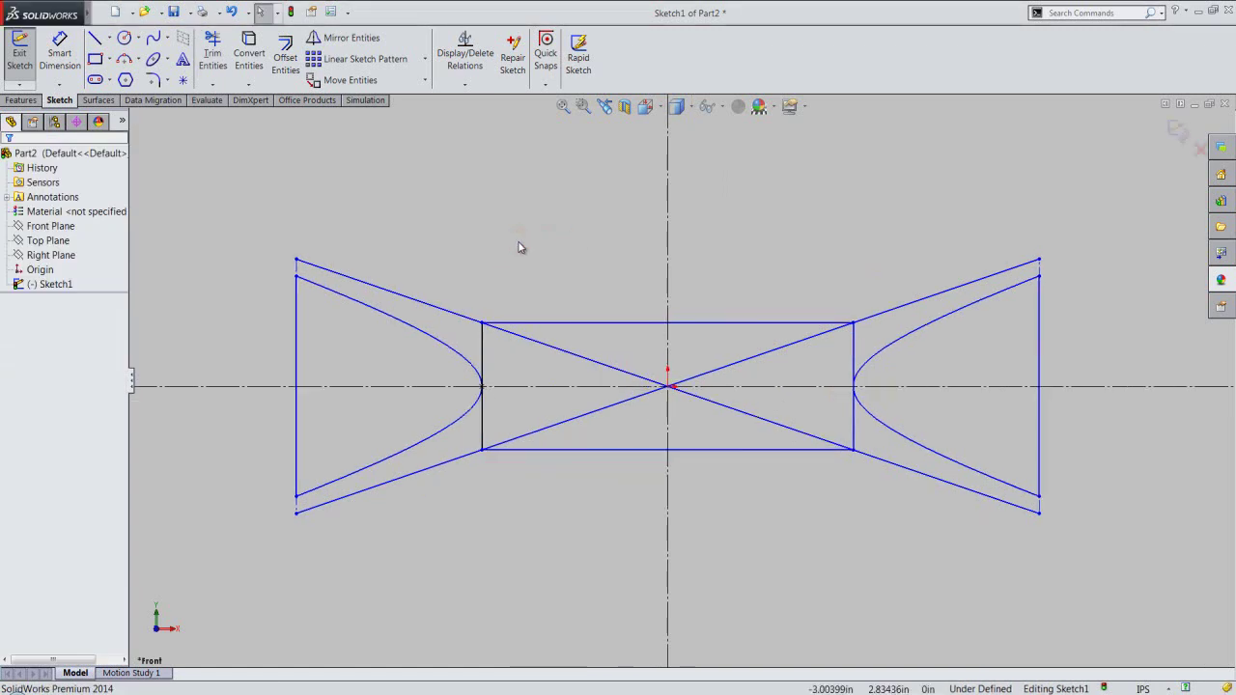
left_click_drag(229, 193, 1139, 595)
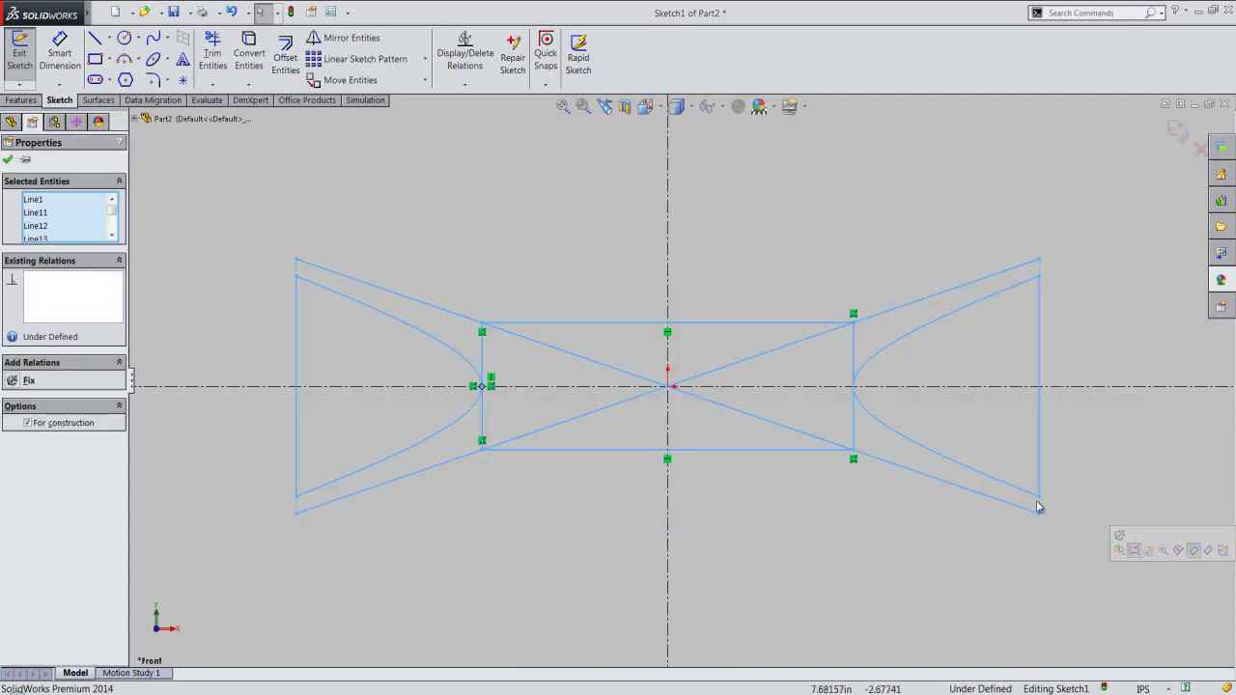
- Convert the diagonals, central rectangle and left hyperbola branch to construction geometry, keeping the right branch solid
left_click(936, 321, "ctrl")
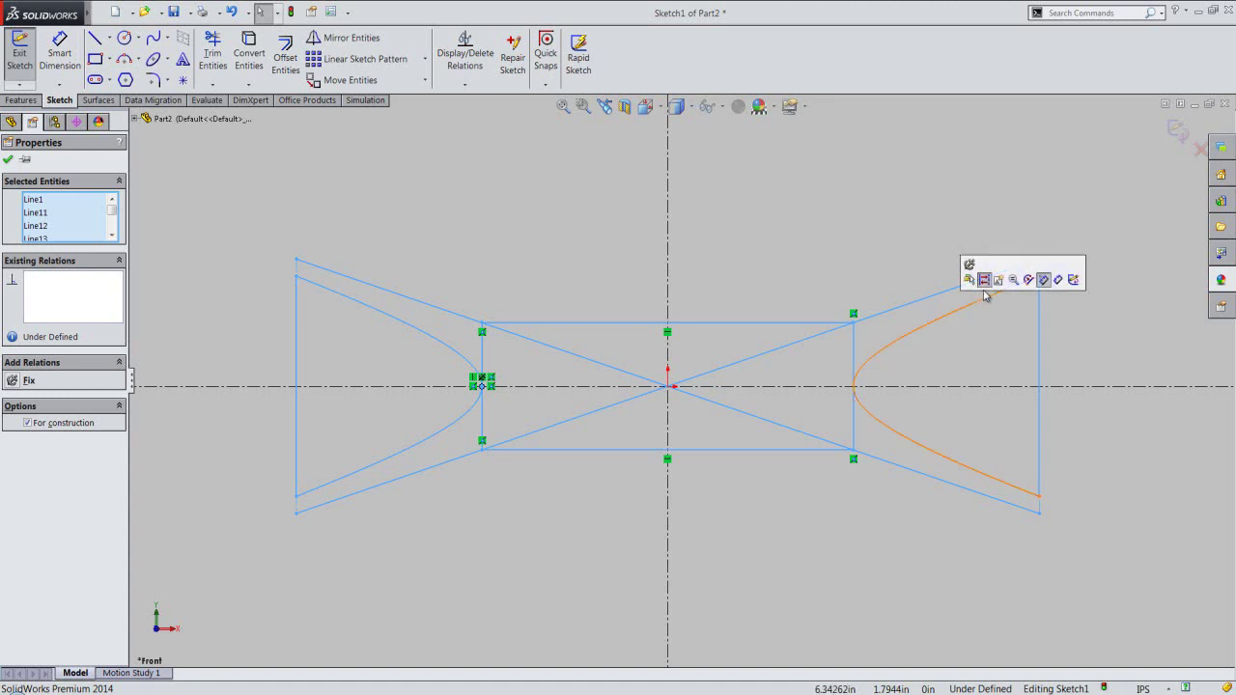
left_click(984, 279)
left_click(997, 340)
left_click(1040, 266)
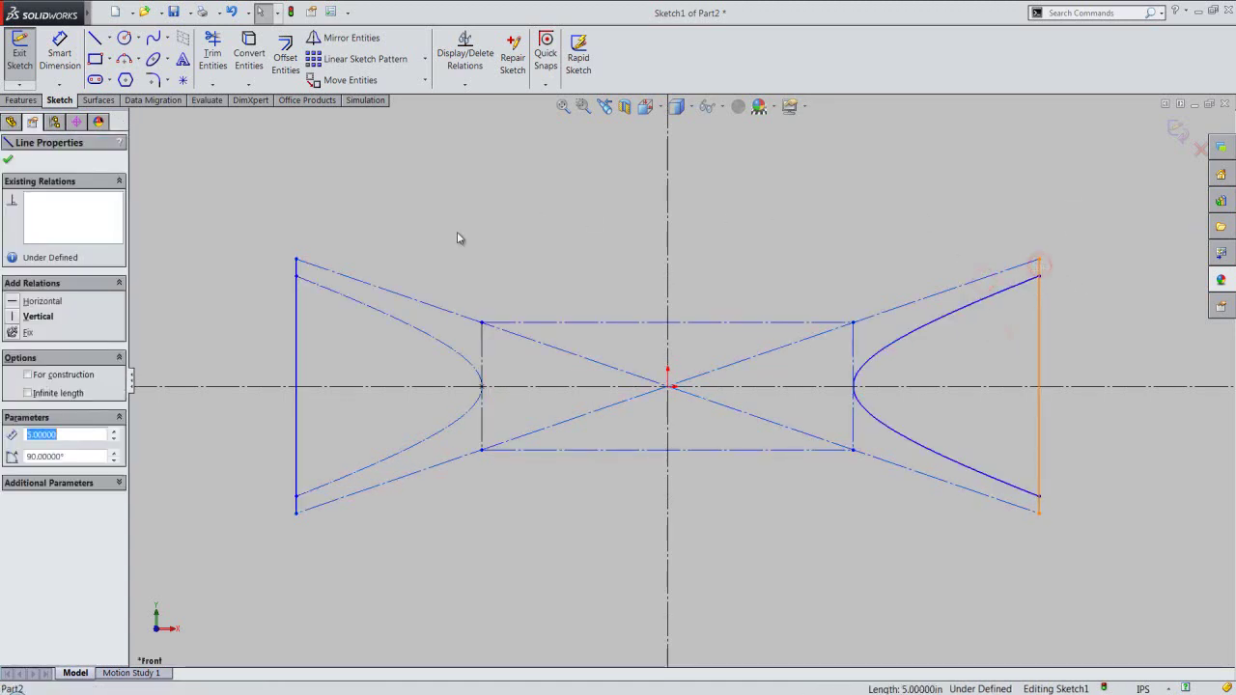
left_click(297, 269, "ctrl")
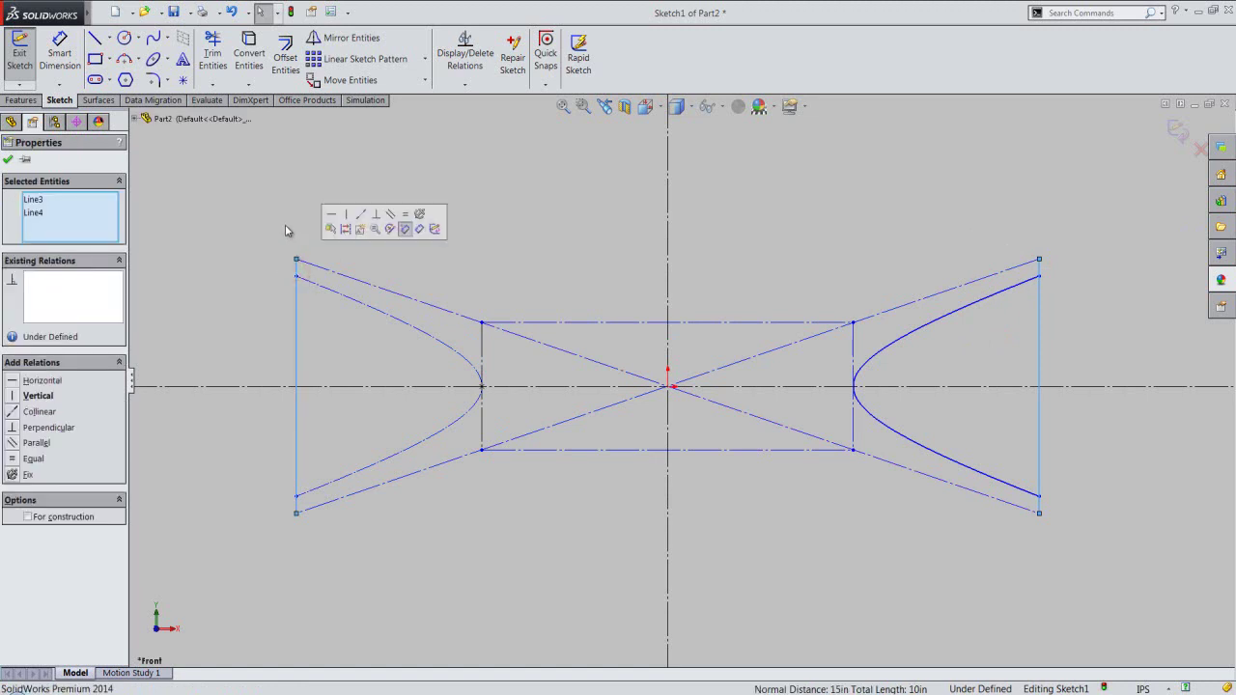
left_click(345, 226)
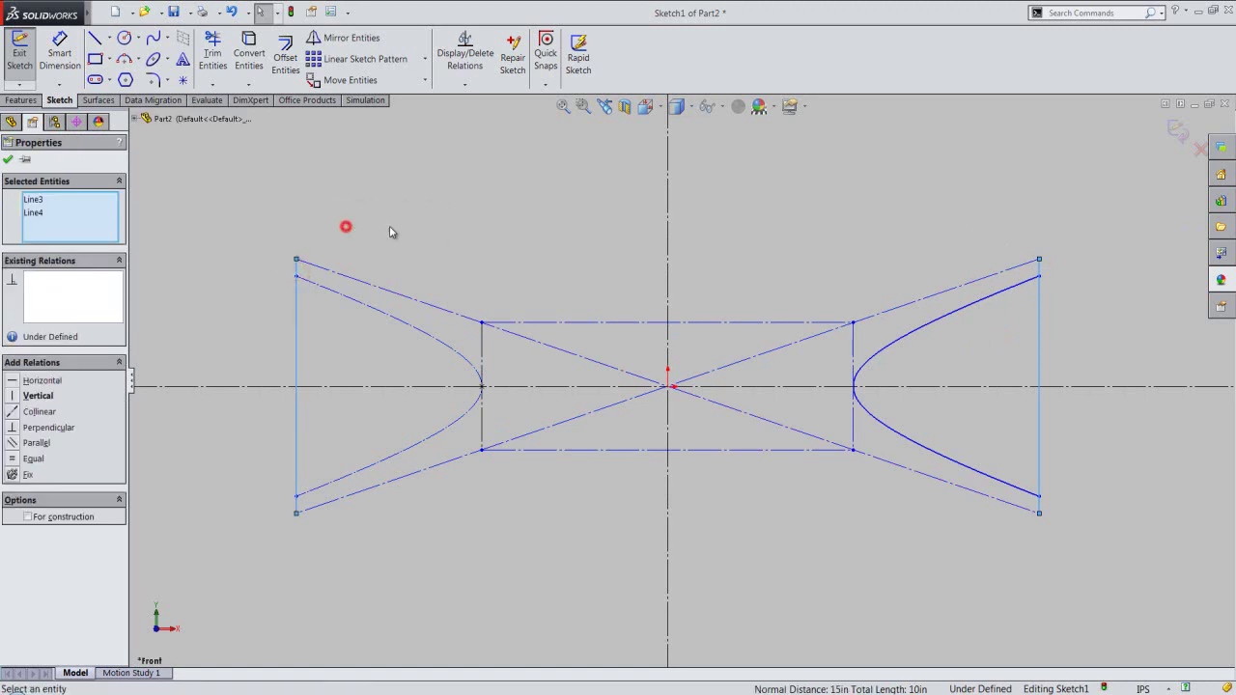
right_click(487, 248)
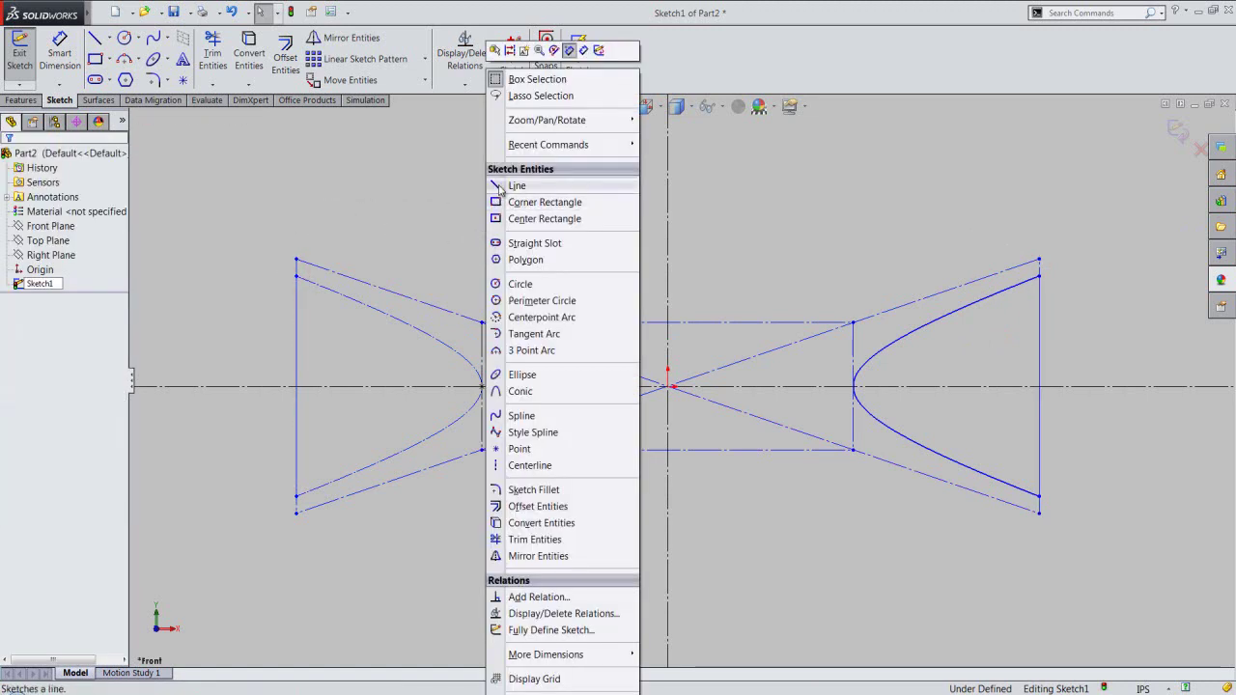
- Draw a top line to the vertical axis, down the axis, and a bottom line closing the right branch
left_click(499, 186)
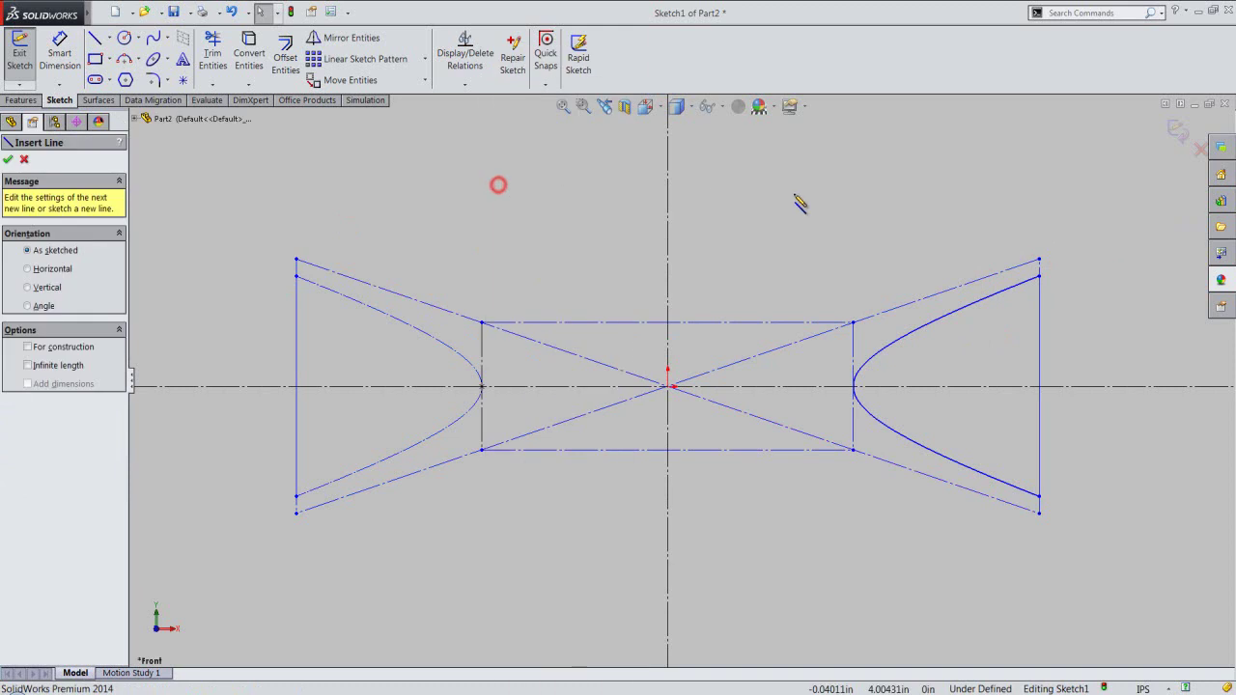
left_click(1039, 276)
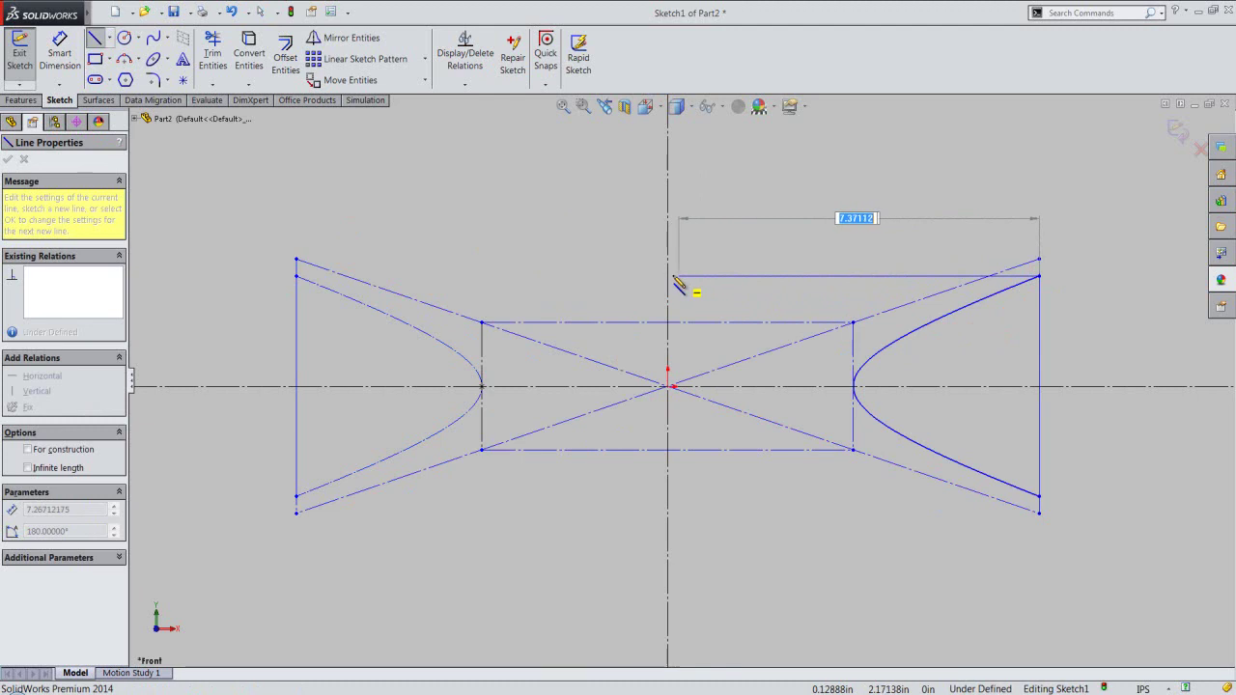
left_click(668, 276)
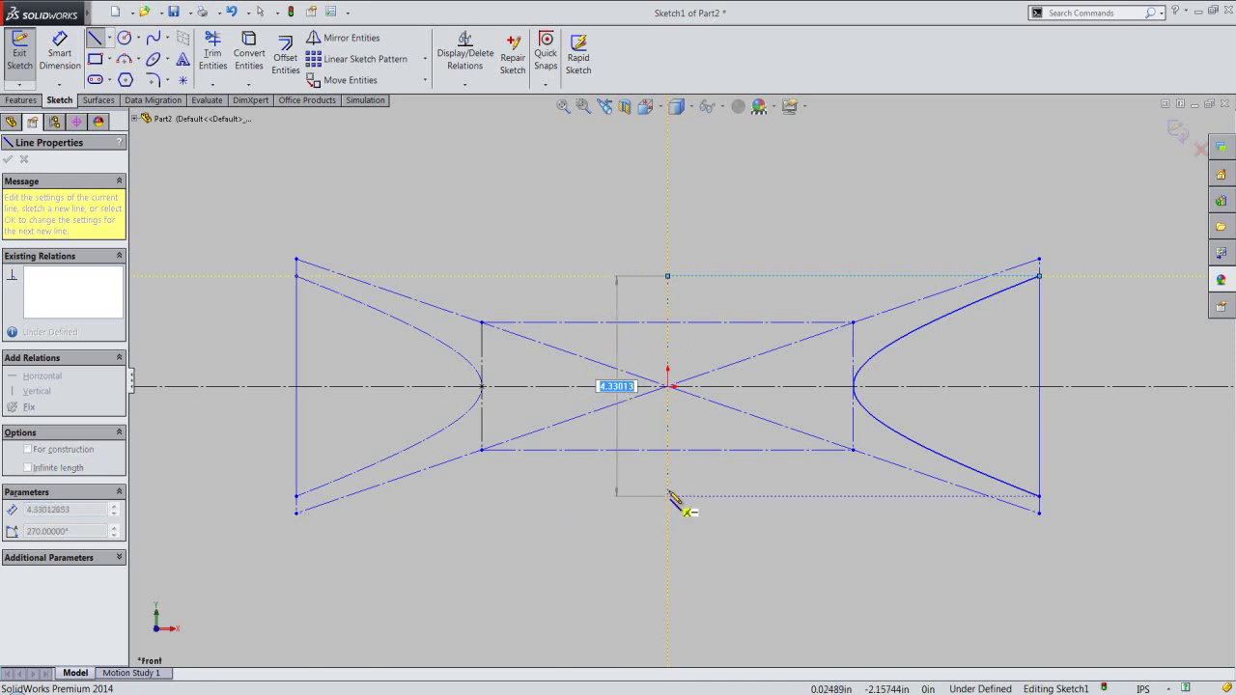
left_click(668, 497)
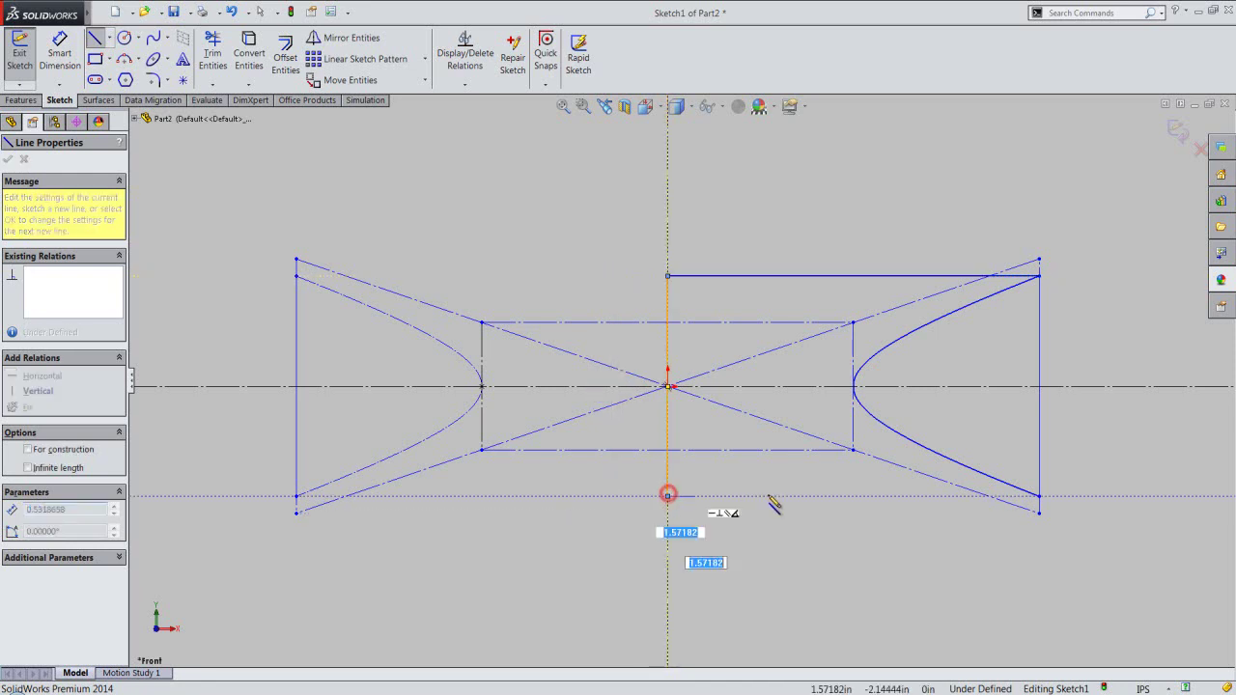
left_click(1039, 496)
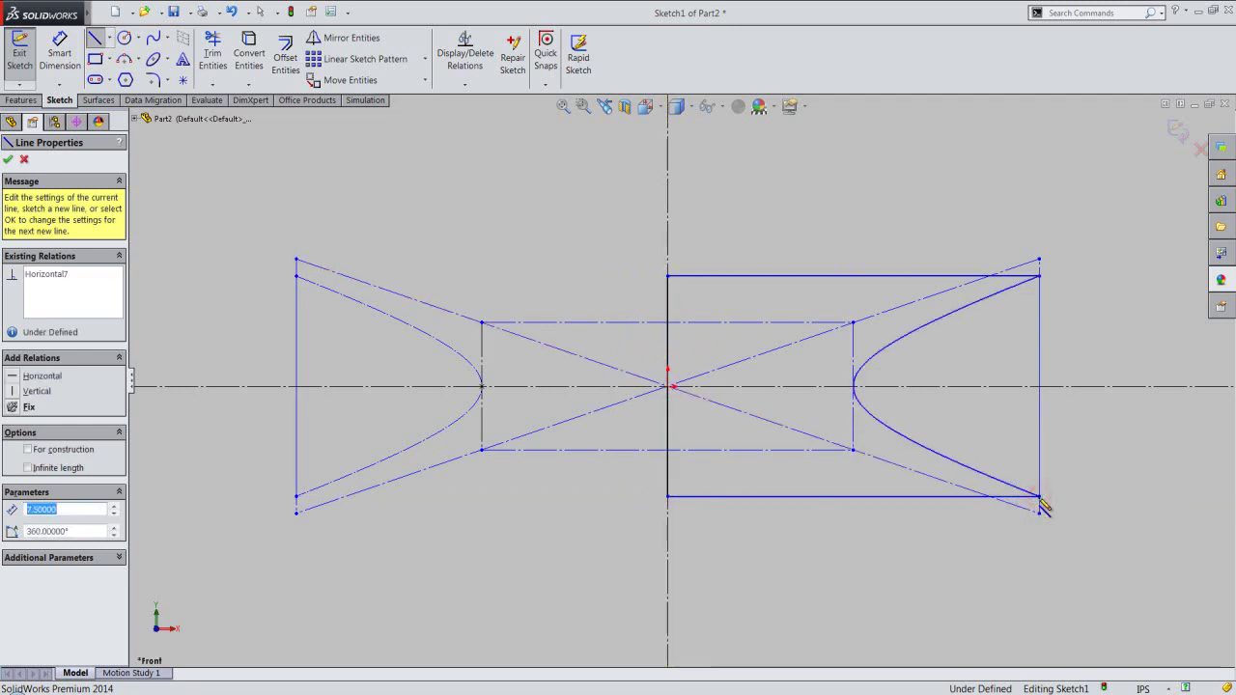
right_click(944, 188)
left_click(949, 195)
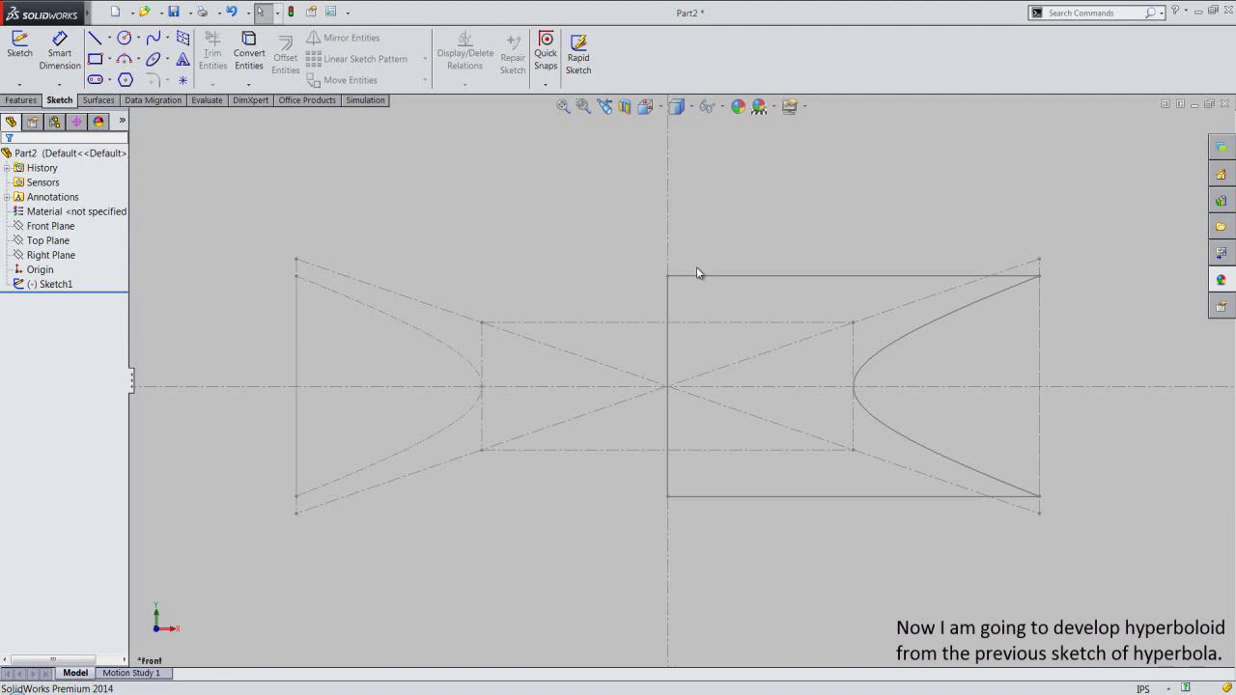
- Revolve the closed profile about the vertical centre line into a solid hyperboloid (Revolve1)
left_click(670, 293)
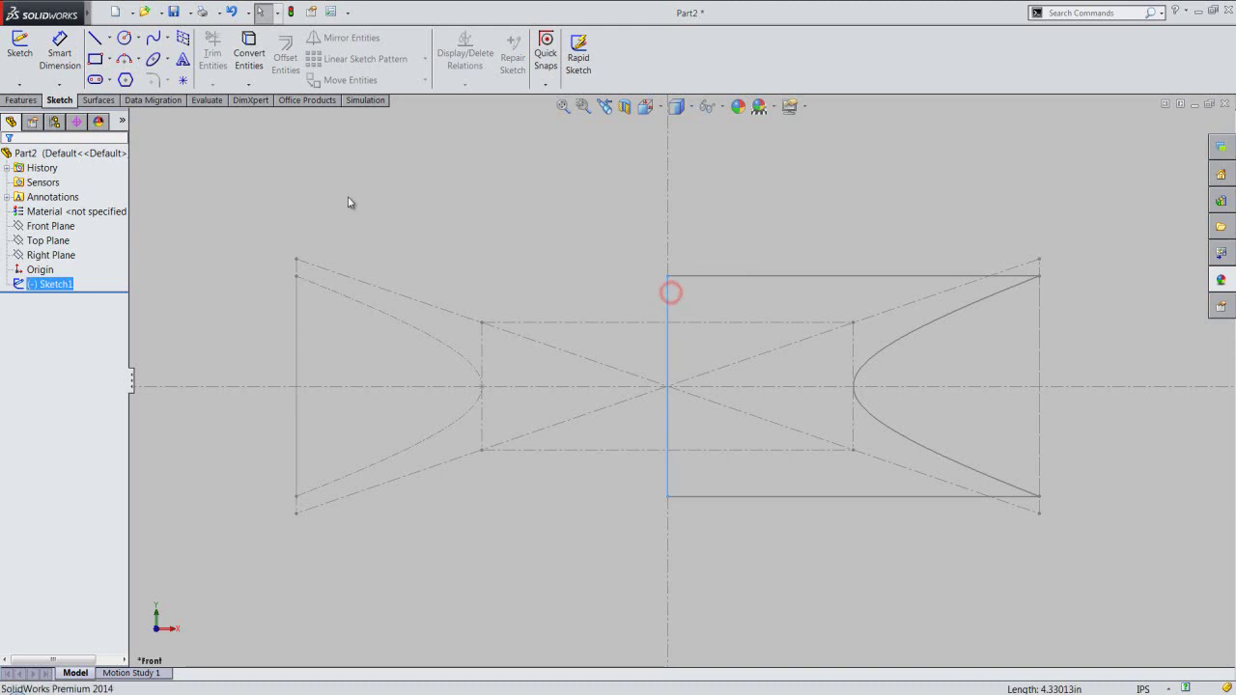
left_click(21, 100)
left_click(71, 53)
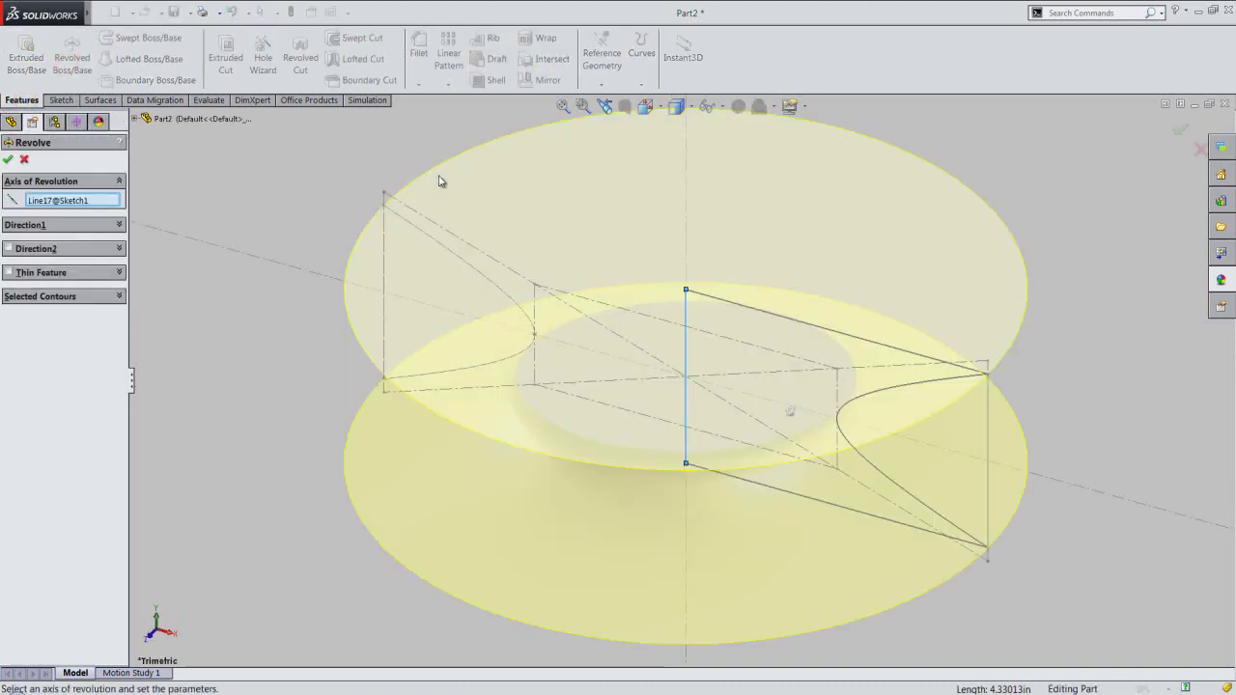
left_click(8, 160)
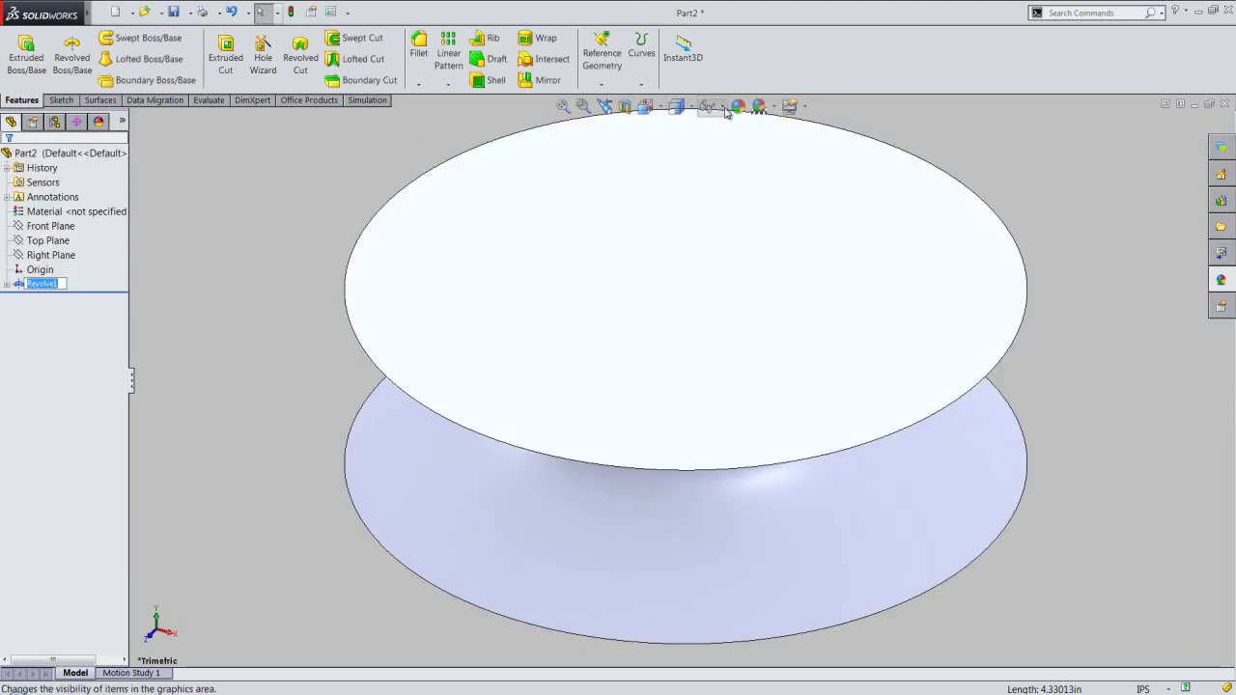
left_click(68, 154)
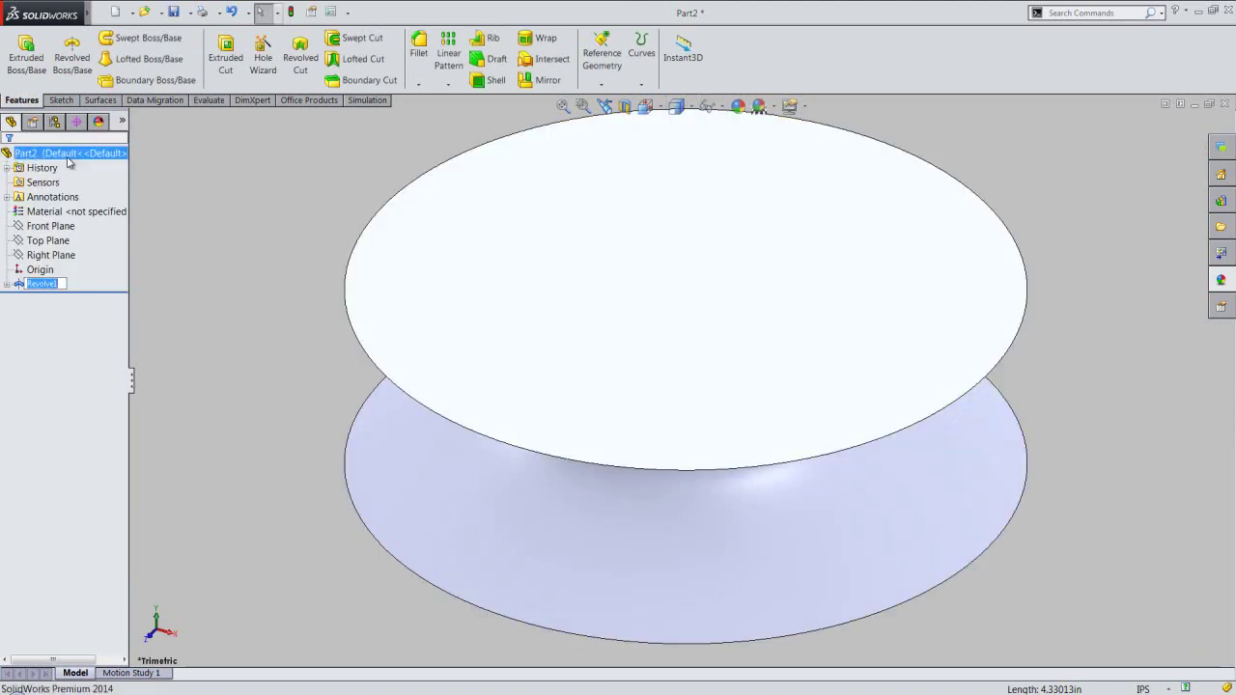
- Apply the cream custom colour to the part, then zoom to fit and orbit to its hourglass side view
left_click(738, 106)
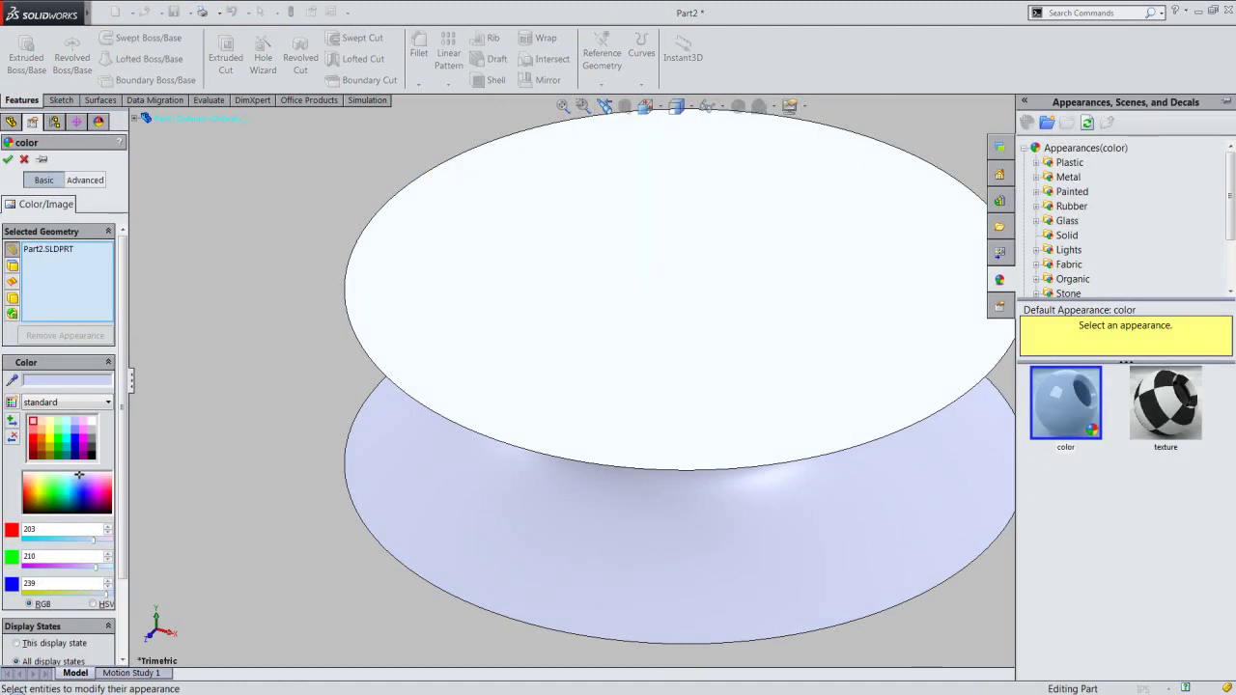
scroll(1072, 232, "down", 3)
left_click(1065, 251)
left_click(1064, 406)
left_click(8, 161)
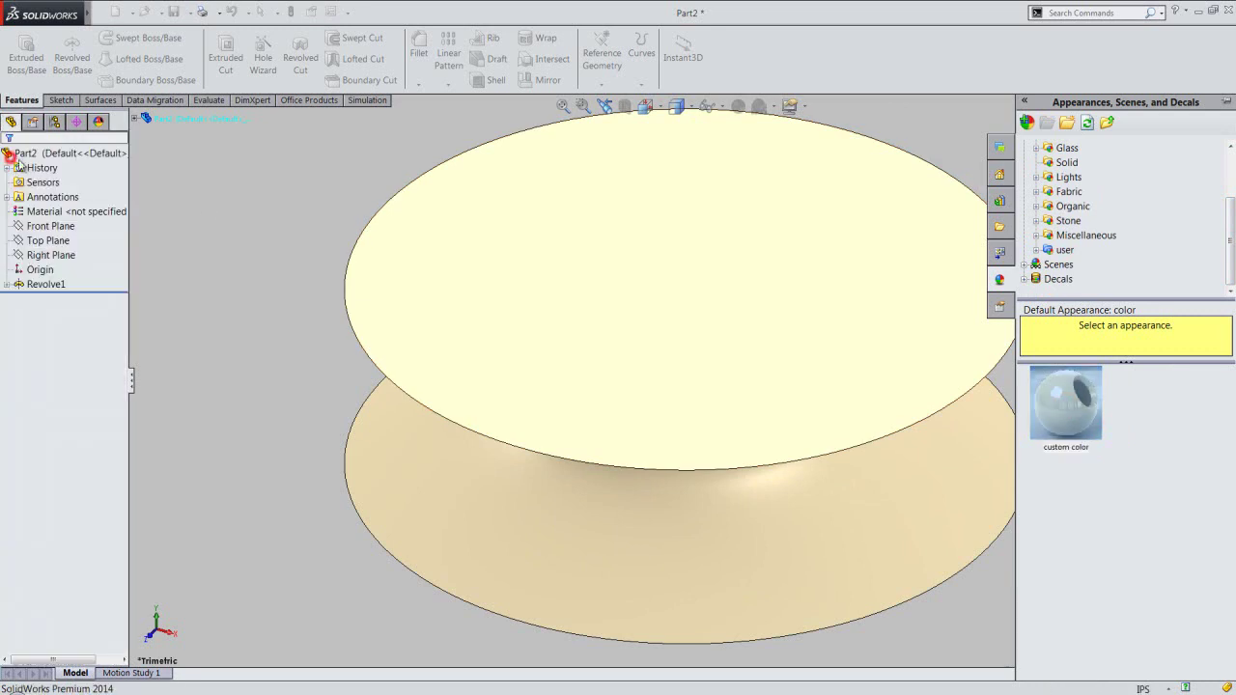
left_click(568, 107)
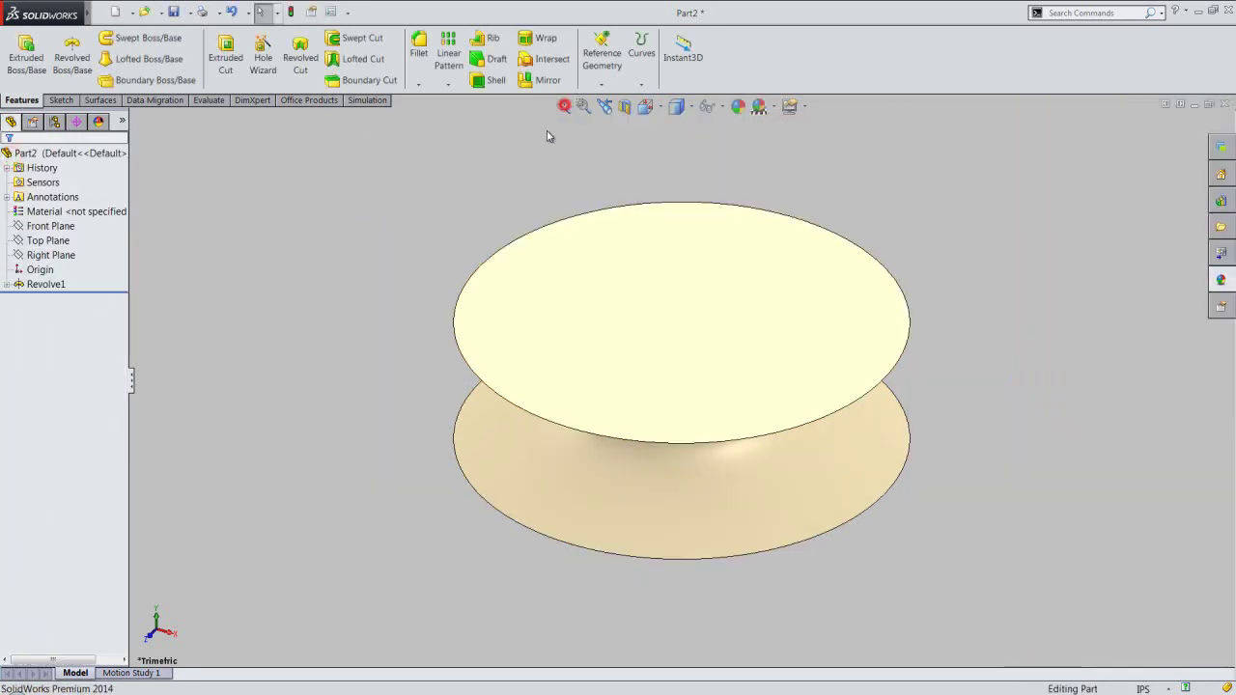
mouse_move(629, 438)
middle_mouse_down()
mouse_move(685, 311)
mouse_move(870, 372)
mouse_move(866, 352)
middle_mouse_up()
- Restore the earlier view and save the part as 'Hyperboloid' in the Hyperboloid folder
left_click(606, 109)
type("Hyperboloid")
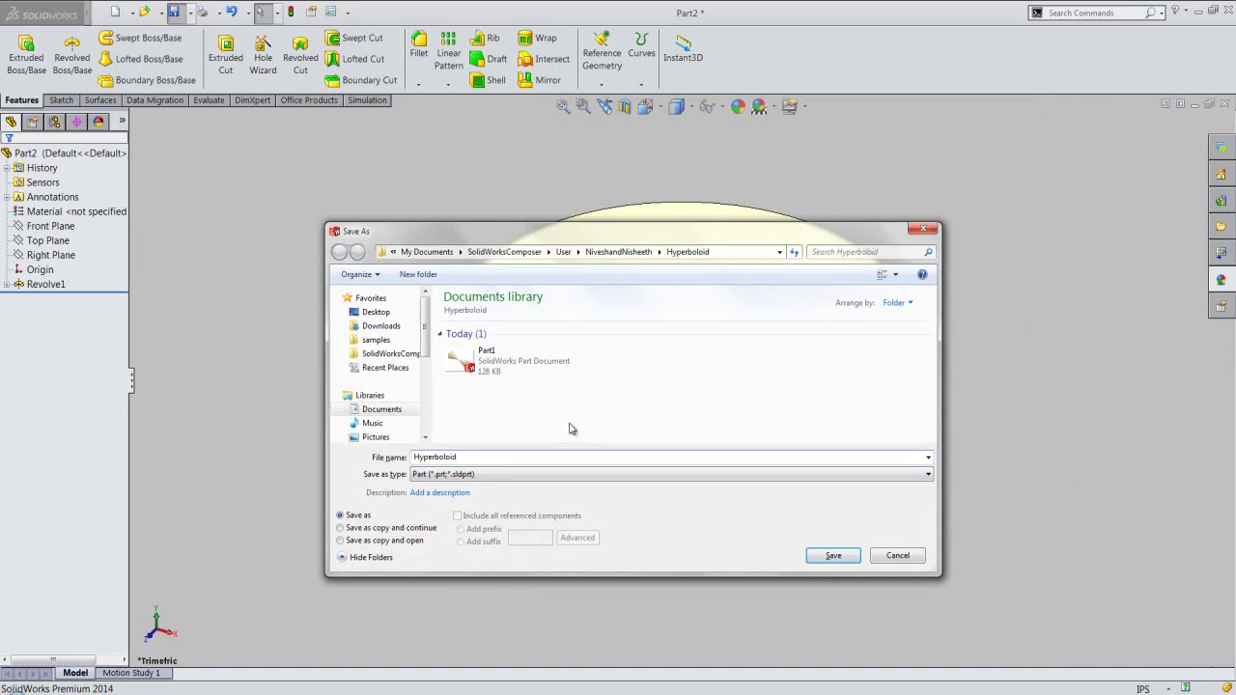
left_click(838, 557)
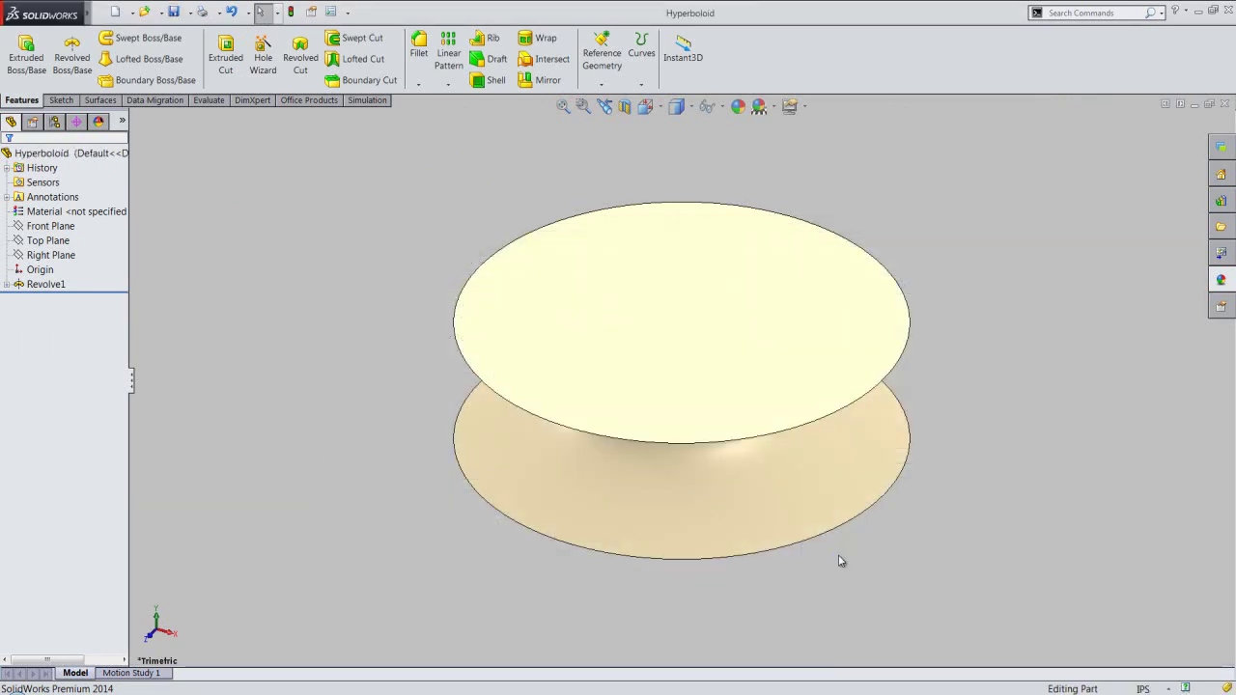
left_click(858, 538)
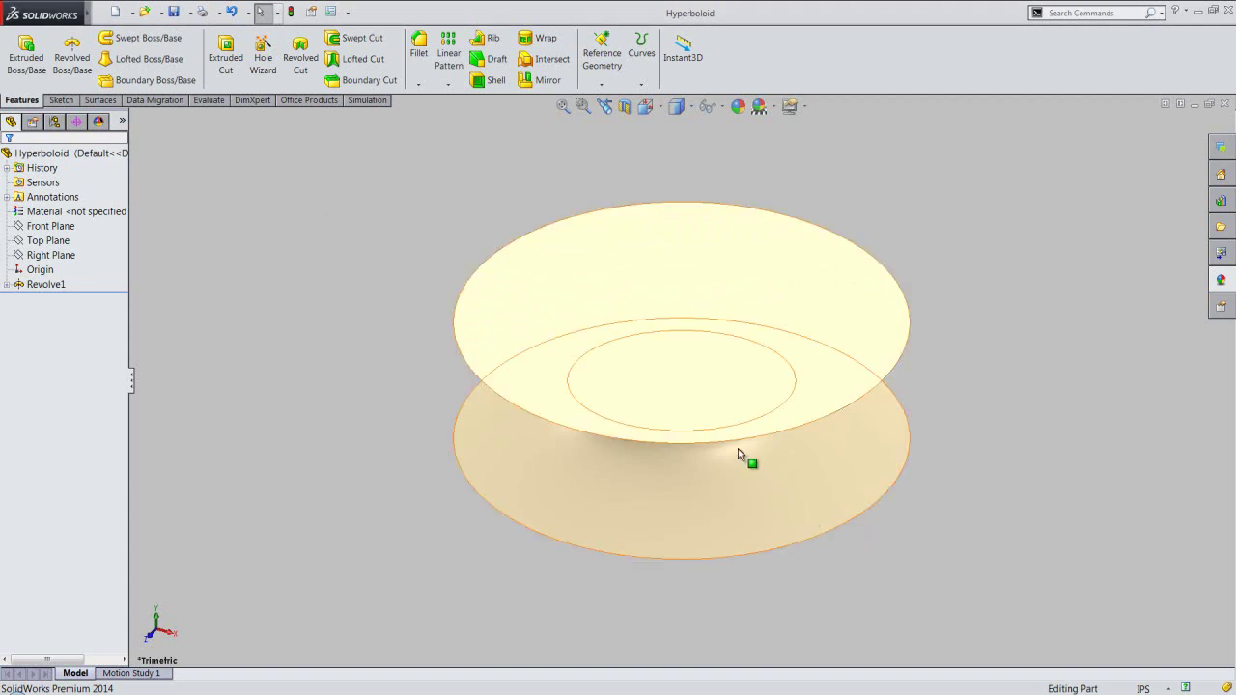
scroll(737, 454, "down", 2)
left_click(950, 539)
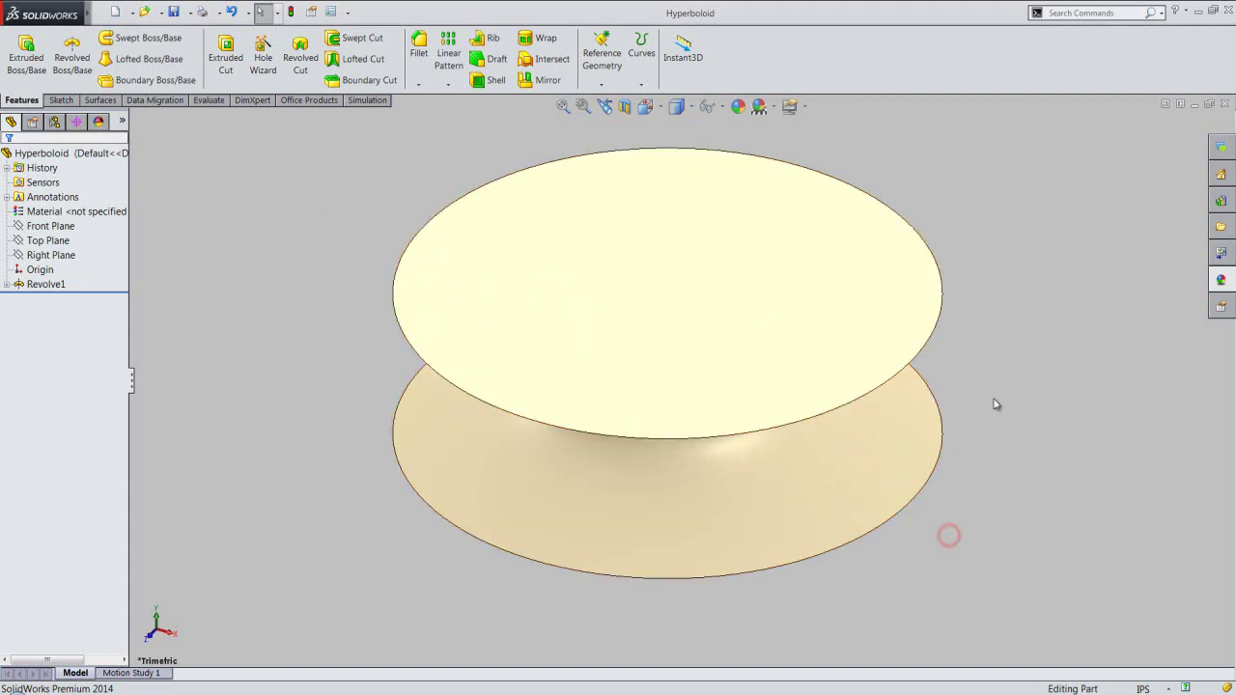
- Close Hyperboloid, exit Sketch2 on Part1, switch to isometric view and save Part1
left_click(1226, 104)
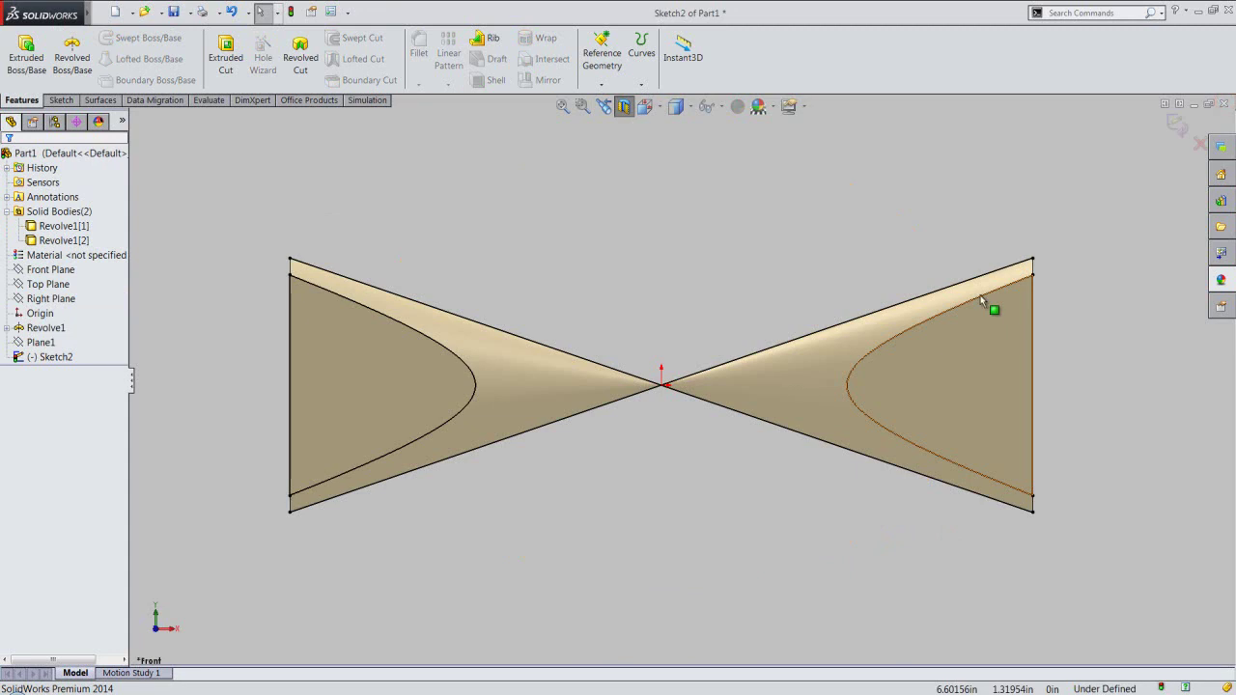
left_click(1176, 123)
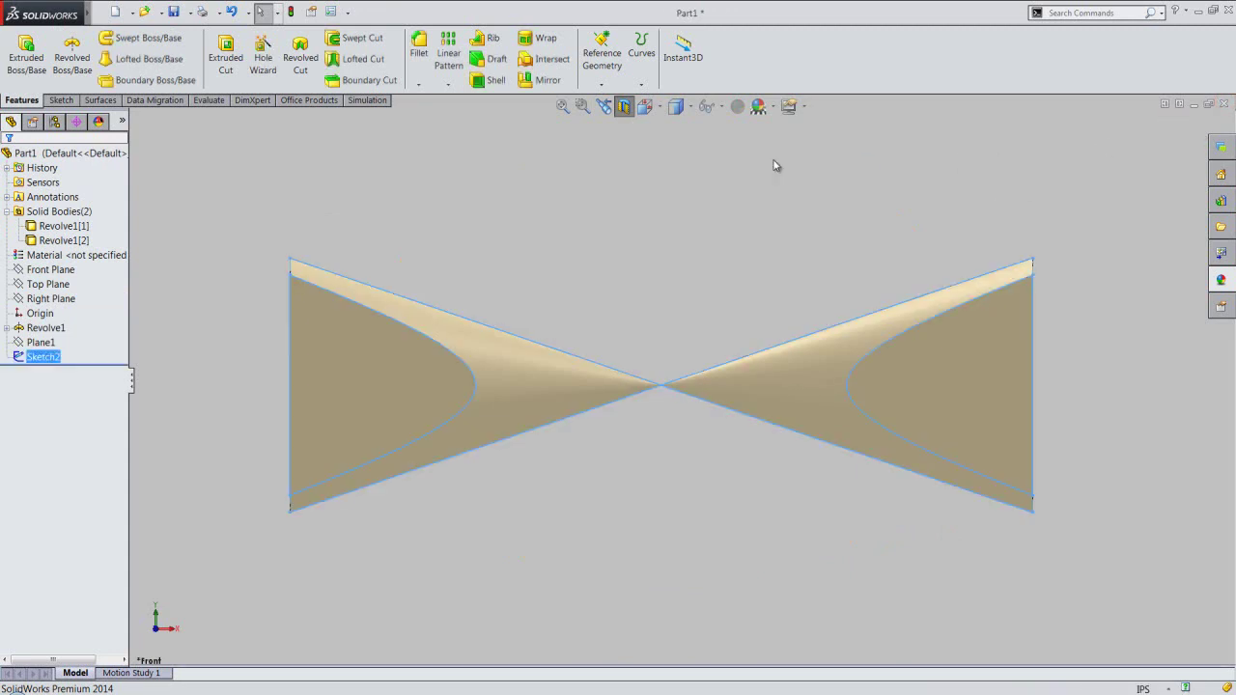
left_click(649, 107)
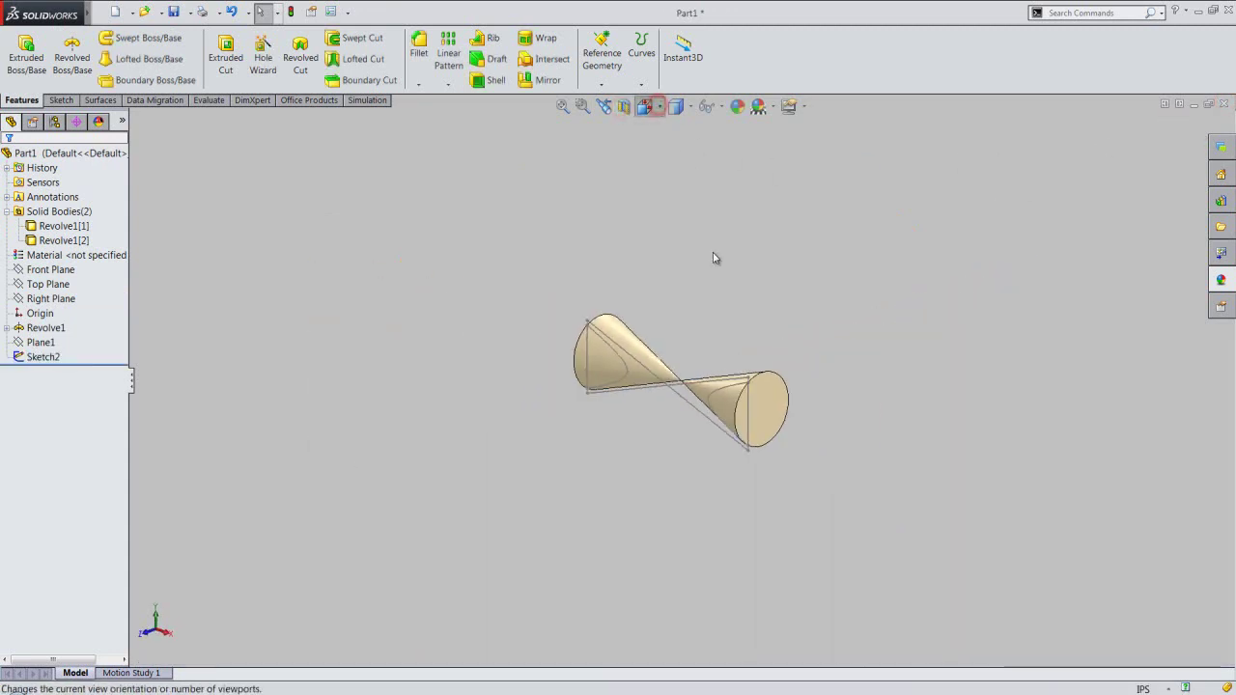
left_click(690, 341)
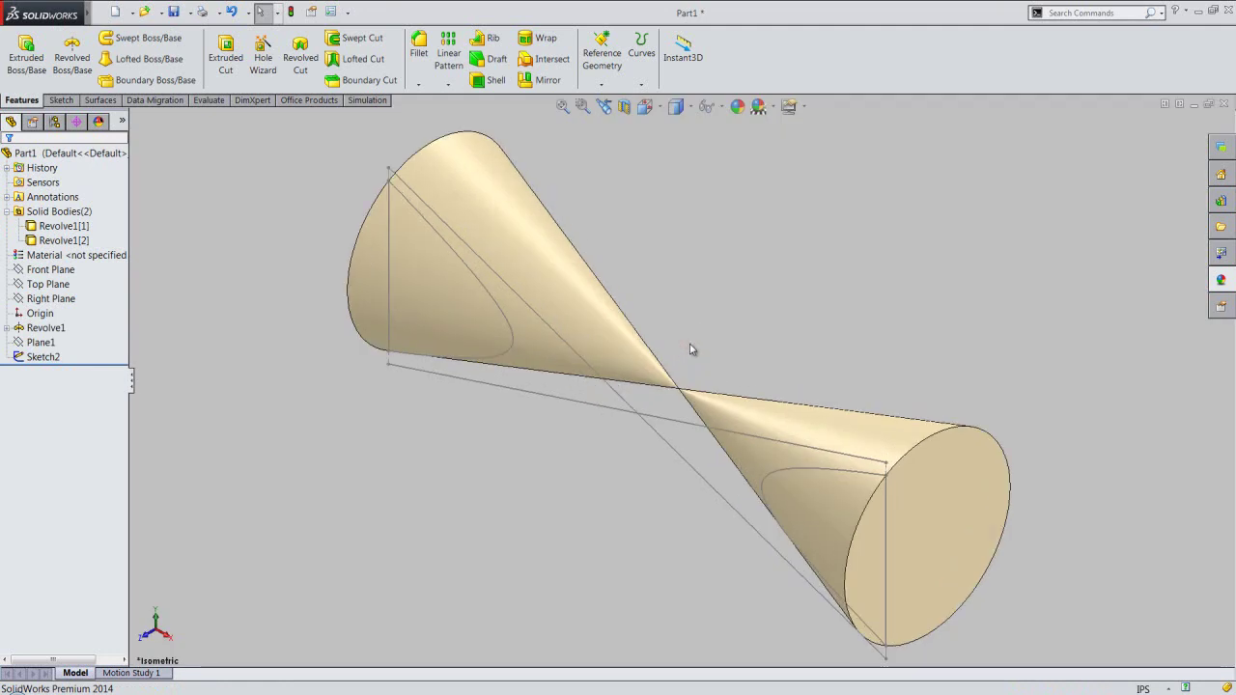
left_click(174, 12)
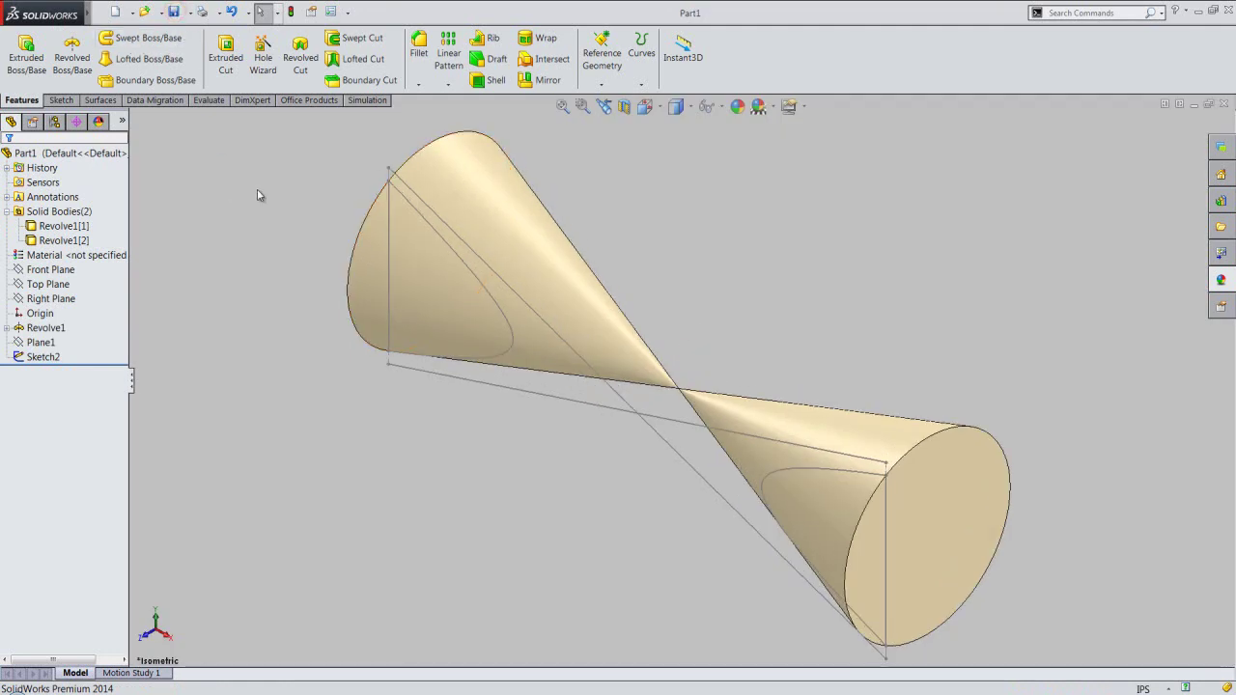